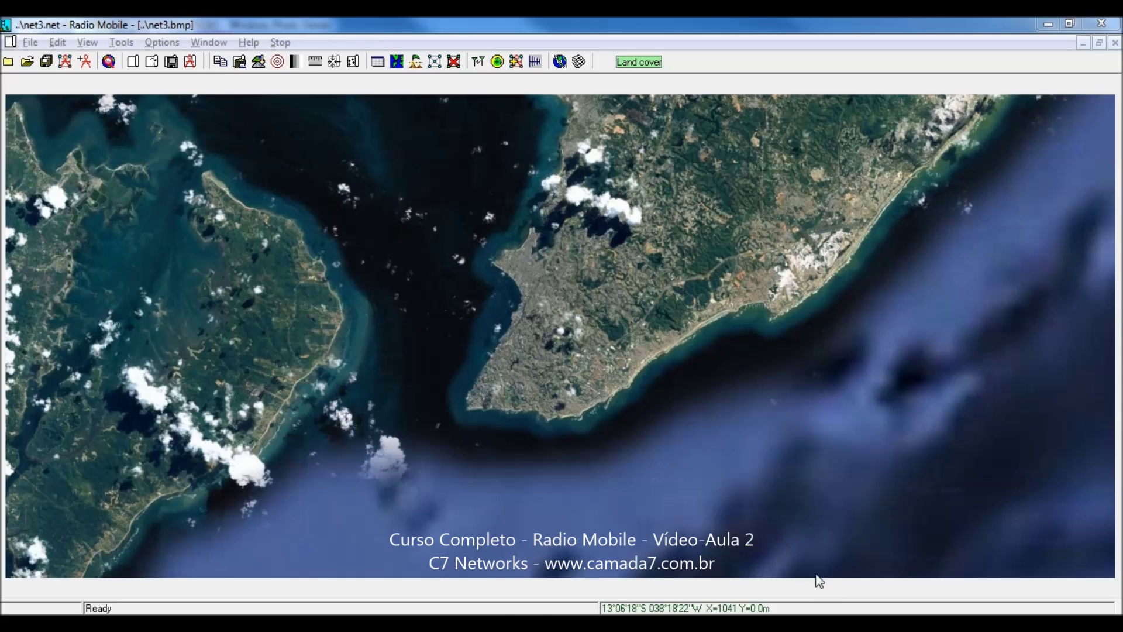
# - Switch to the Notepad list to review what the project analysis requires, and return to Radio Mobile
pyautogui.click(503, 625)
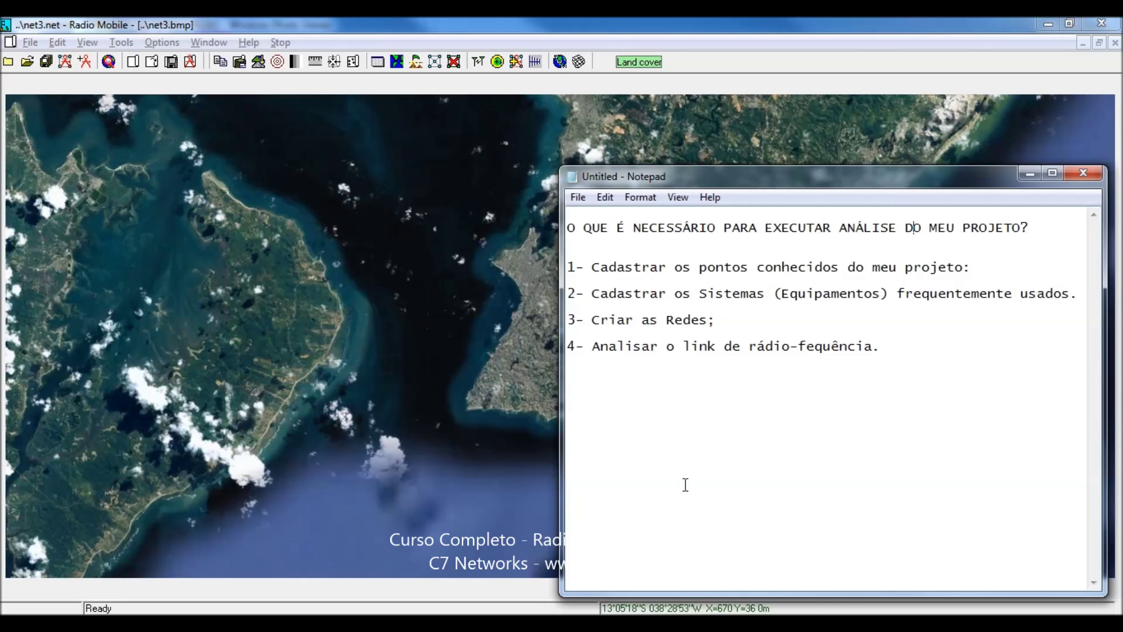
pyautogui.hotkey('alt', 'Tab')
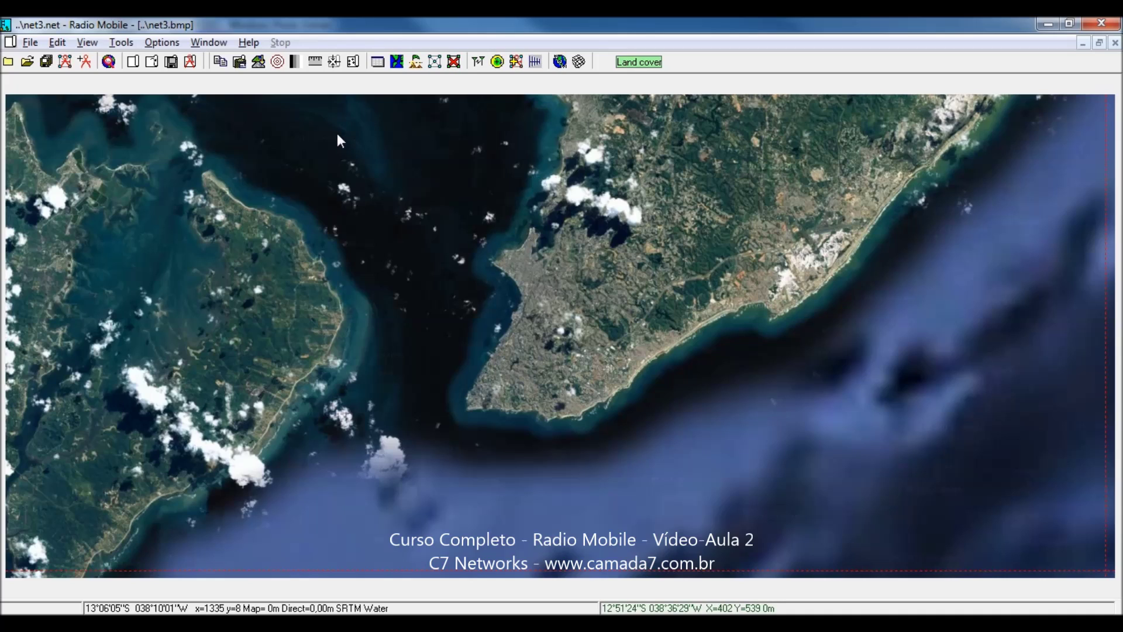
# - Open the unit properties, view the coordinate entry form for Unit 1, and close both without changes
pyautogui.click(88, 66)
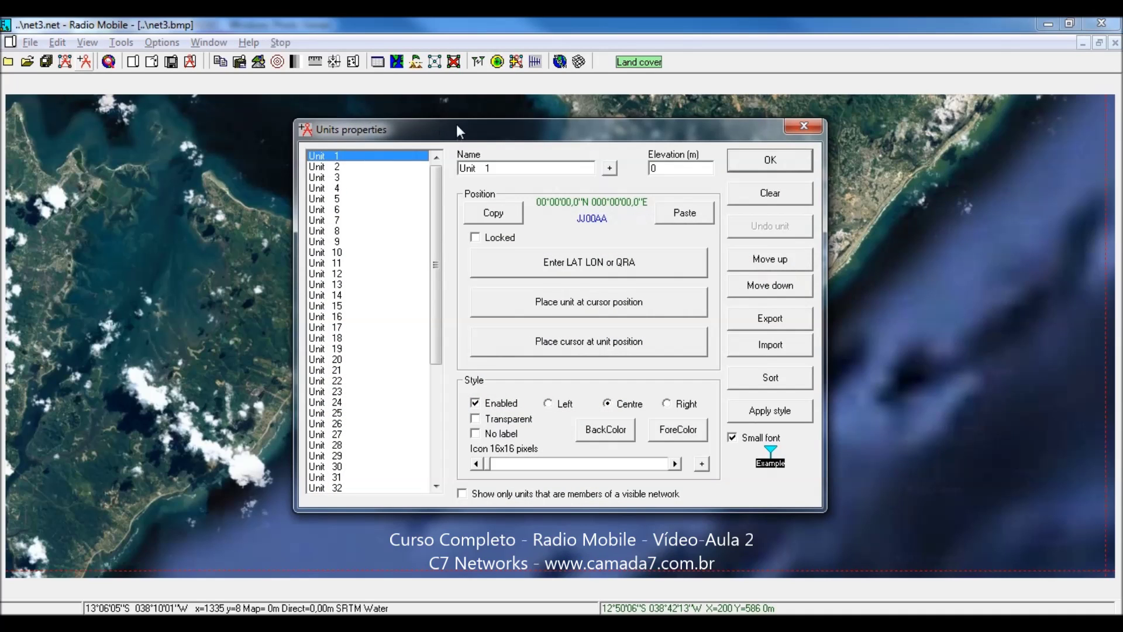
pyautogui.moveTo(468, 134); pyautogui.dragTo(454, 125)
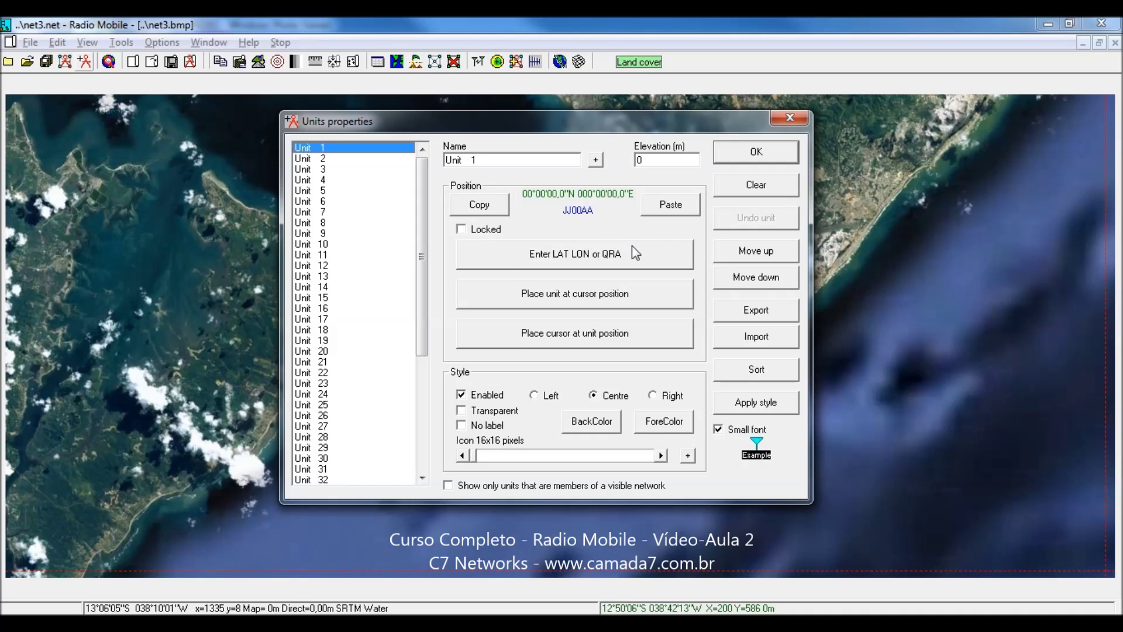
pyautogui.click(584, 261)
pyautogui.moveTo(479, 228); pyautogui.dragTo(537, 335)
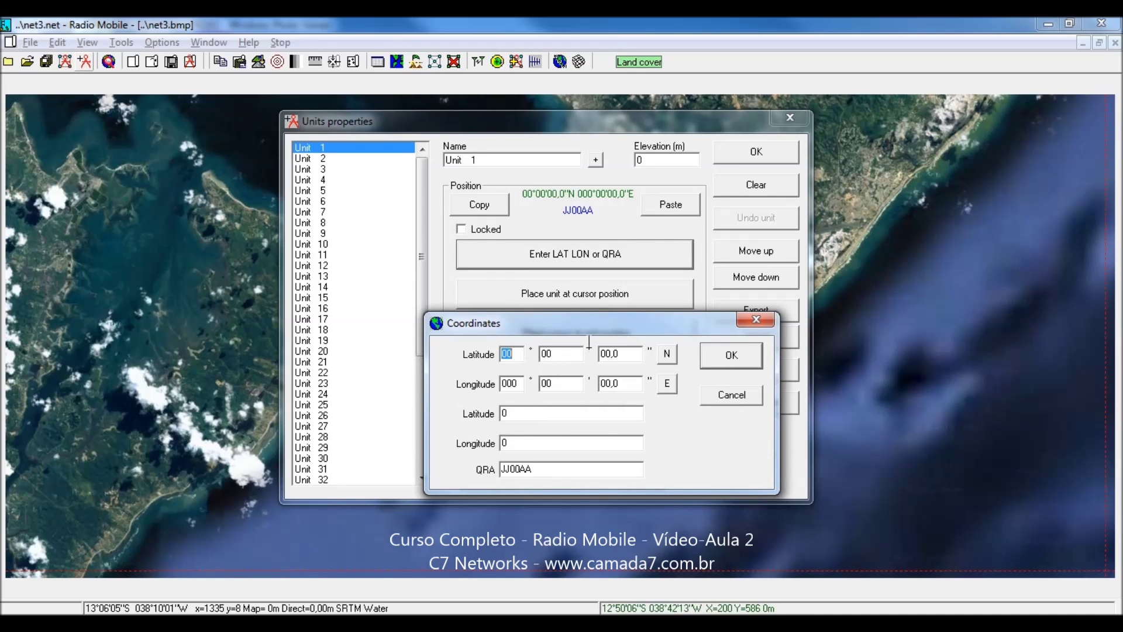
pyautogui.click(753, 321)
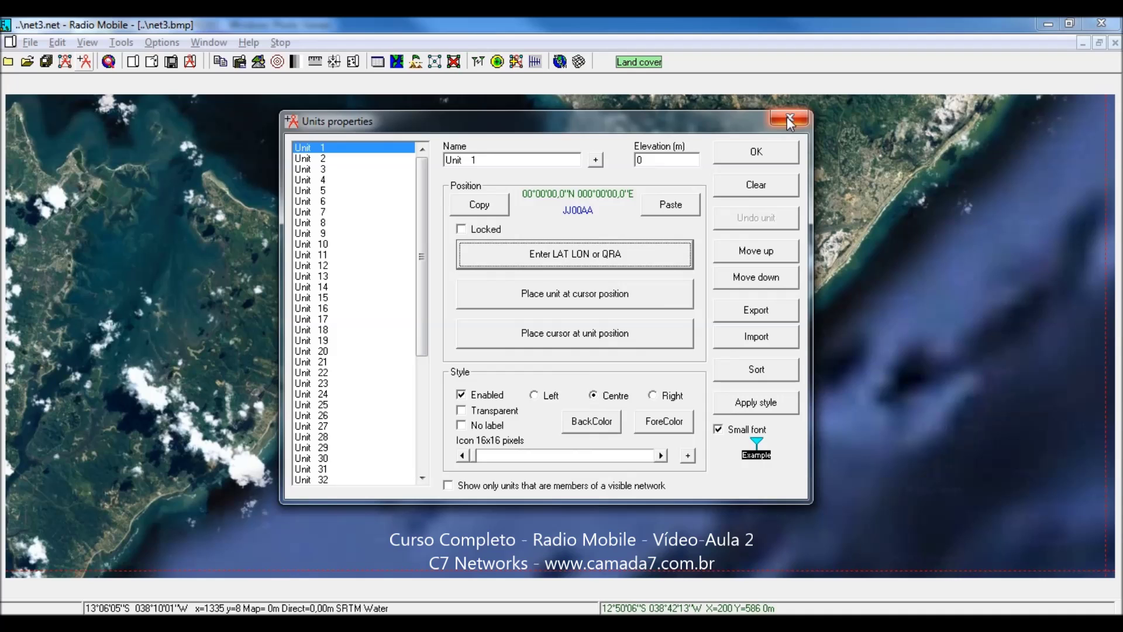
pyautogui.click(783, 154)
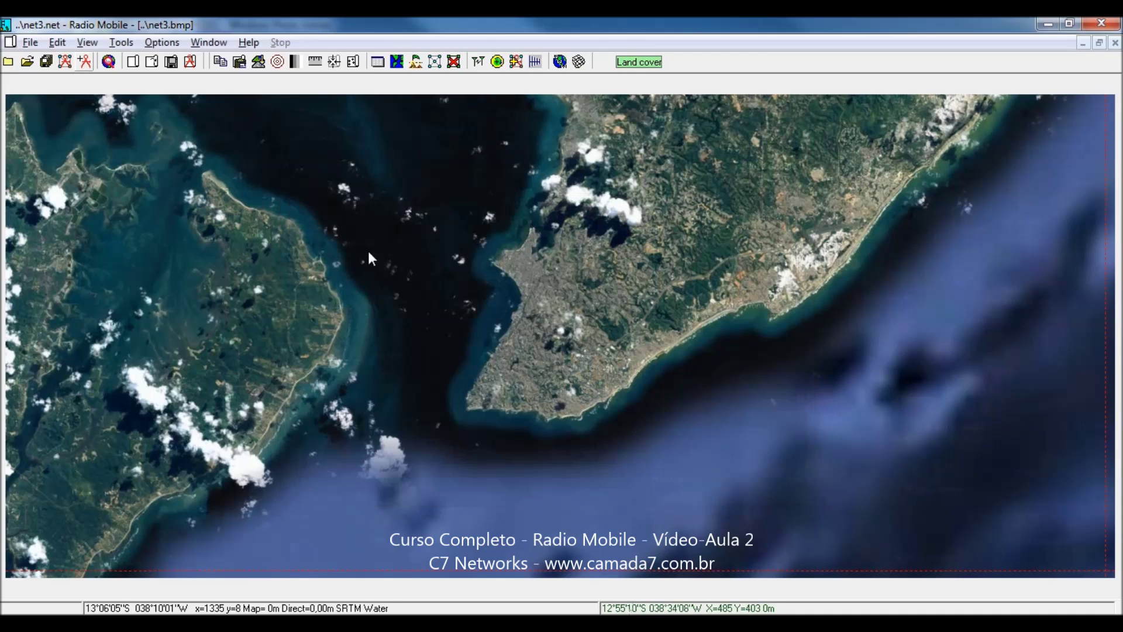
# - Examine the unit import options and the KML files in the Mossoro folder, and leave without importing
pyautogui.click(84, 61)
pyautogui.moveTo(614, 130); pyautogui.dragTo(701, 143)
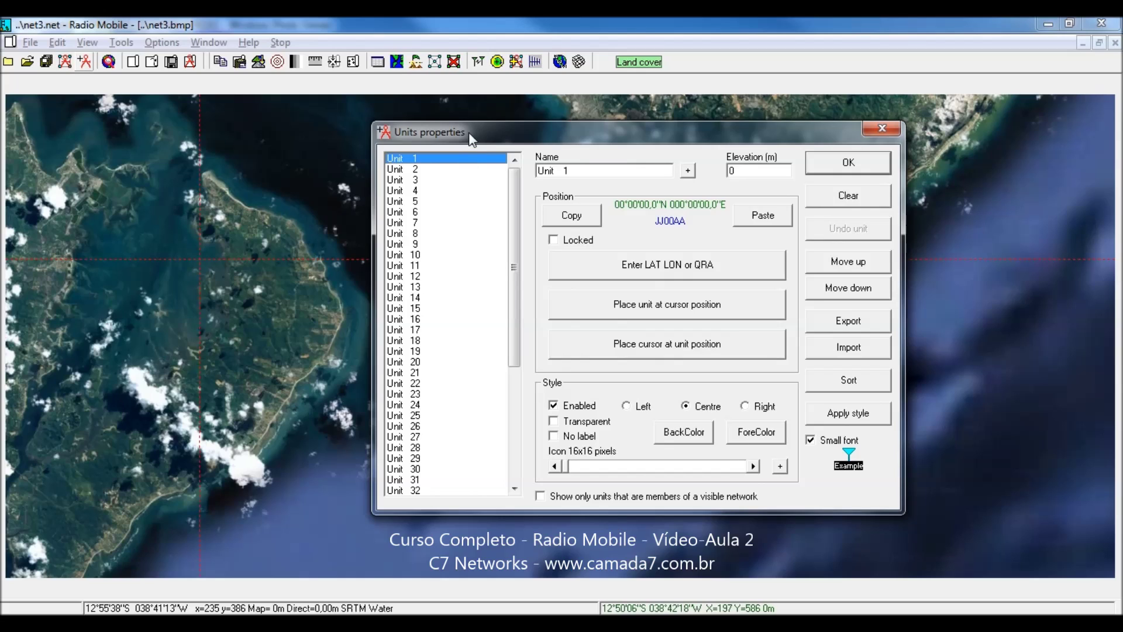
pyautogui.click(859, 350)
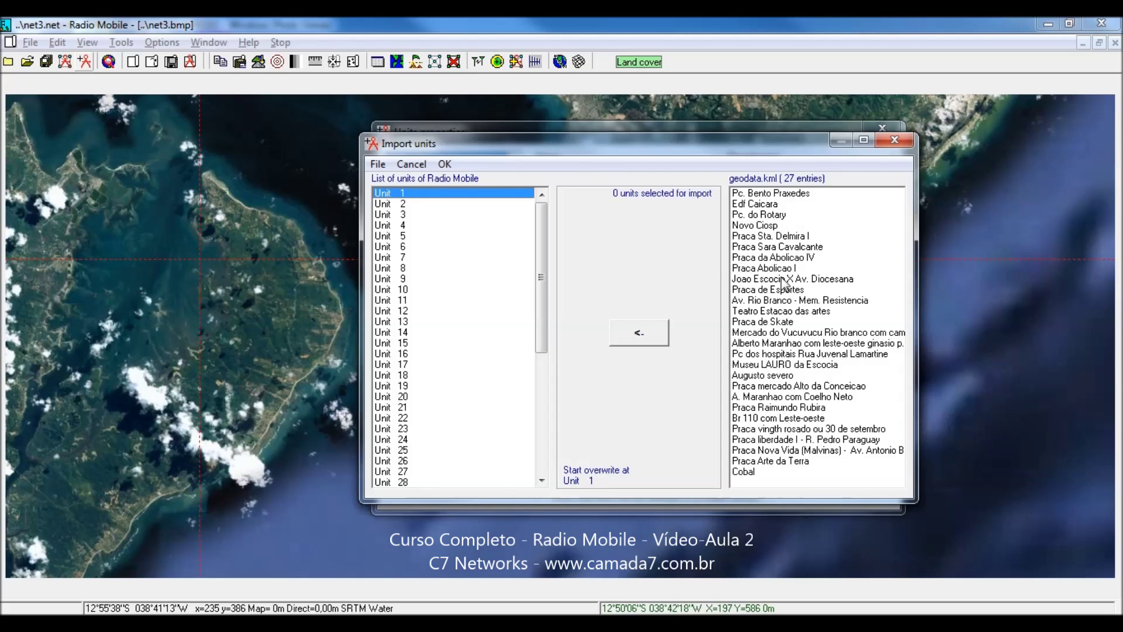
pyautogui.click(379, 166)
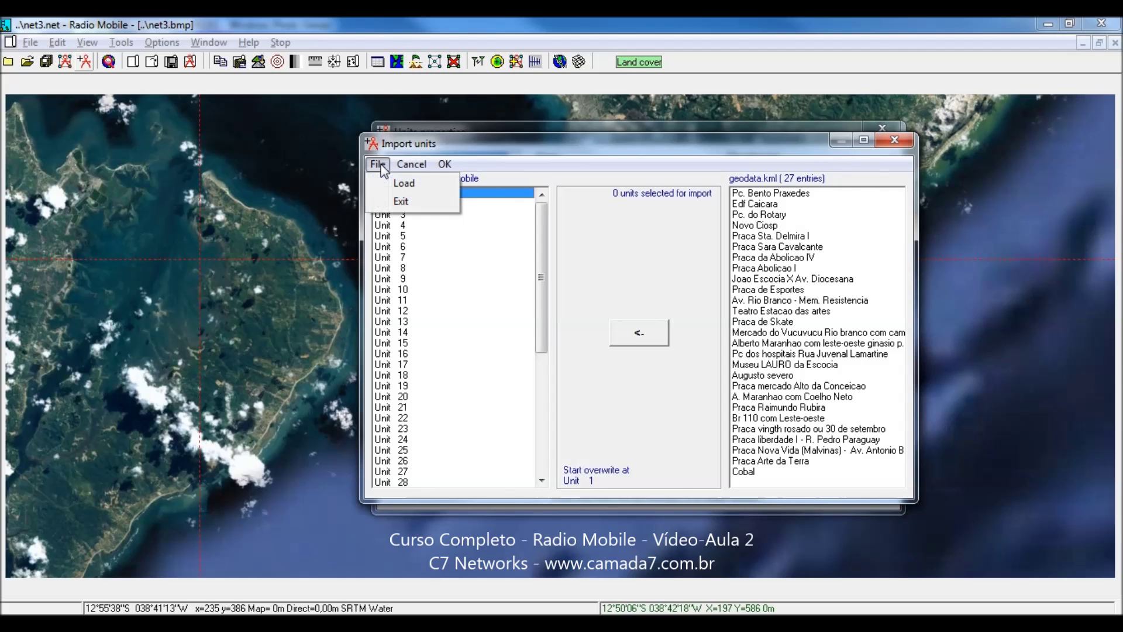
pyautogui.click(391, 182)
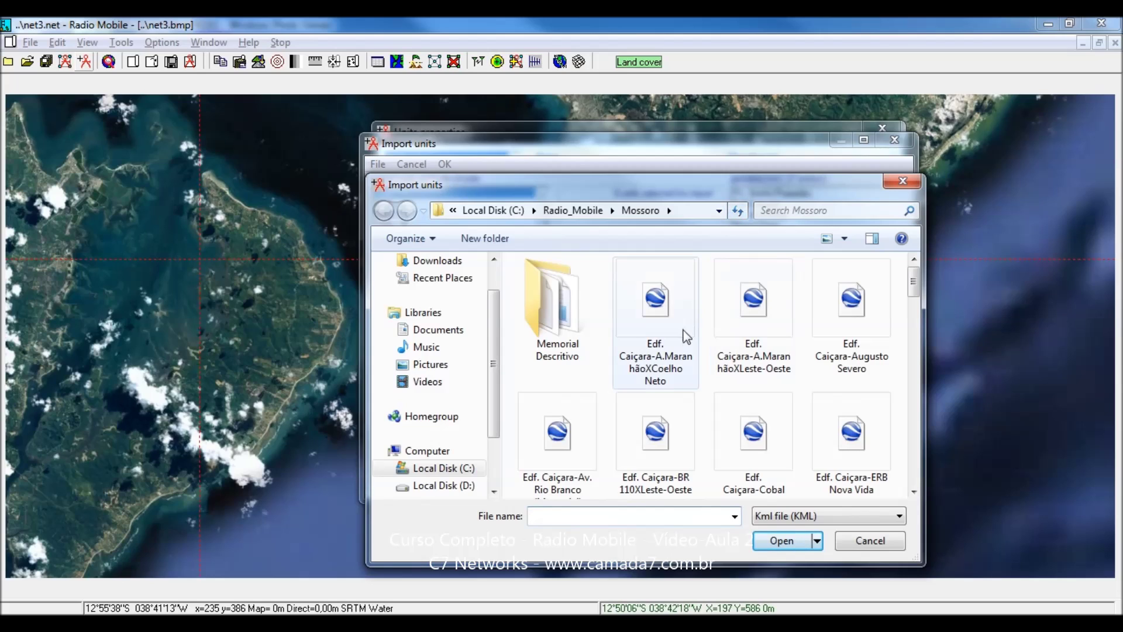
pyautogui.click(664, 313)
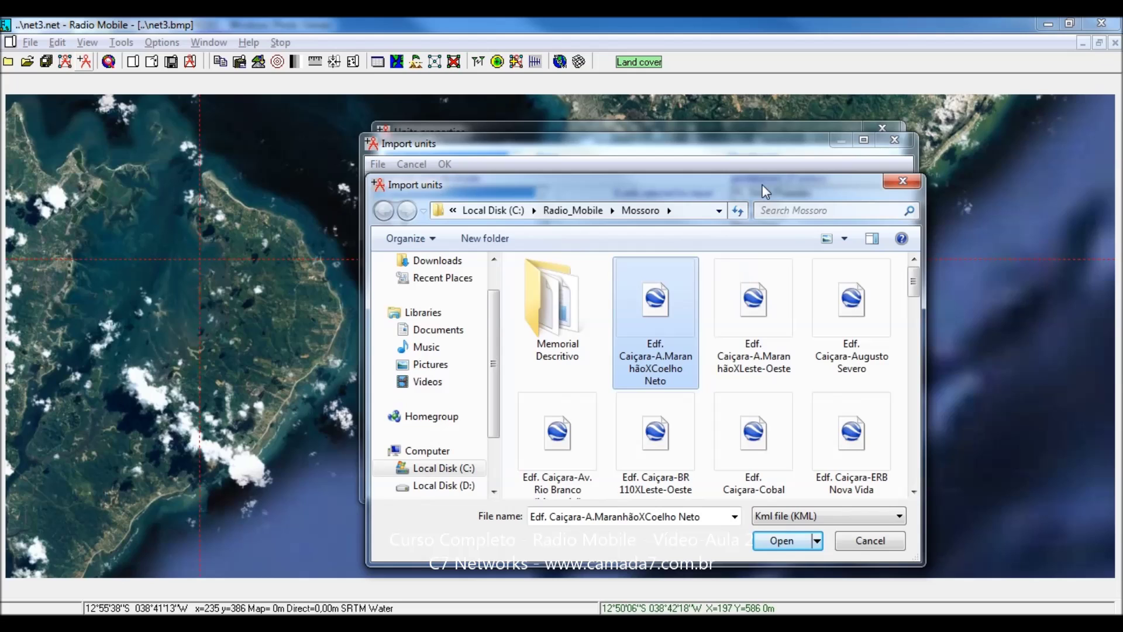
pyautogui.click(904, 181)
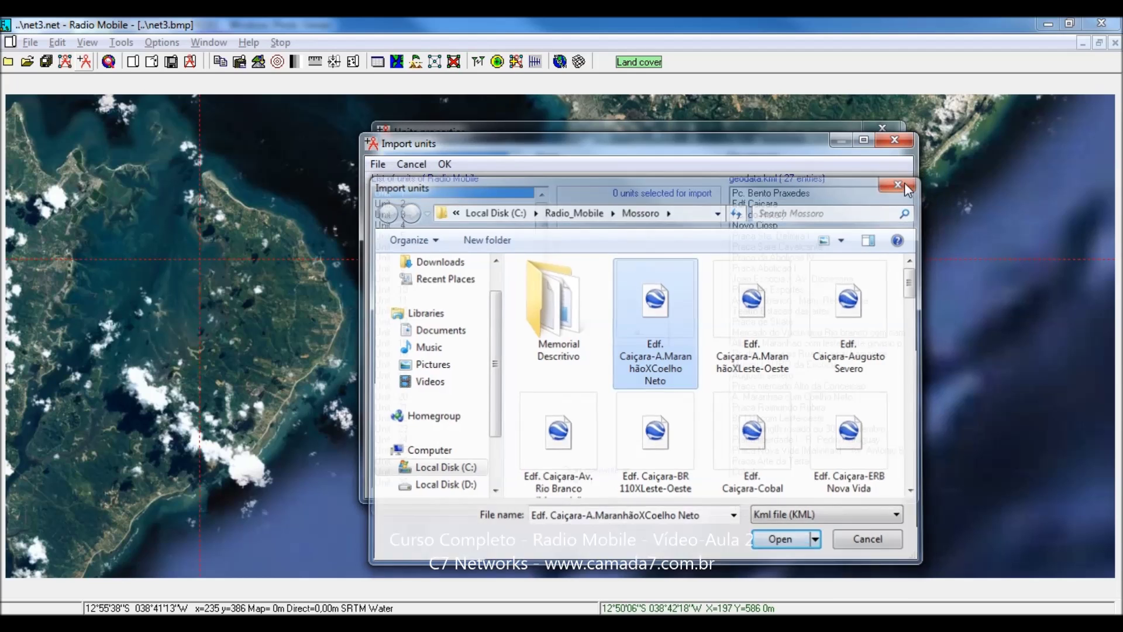
pyautogui.click(899, 139)
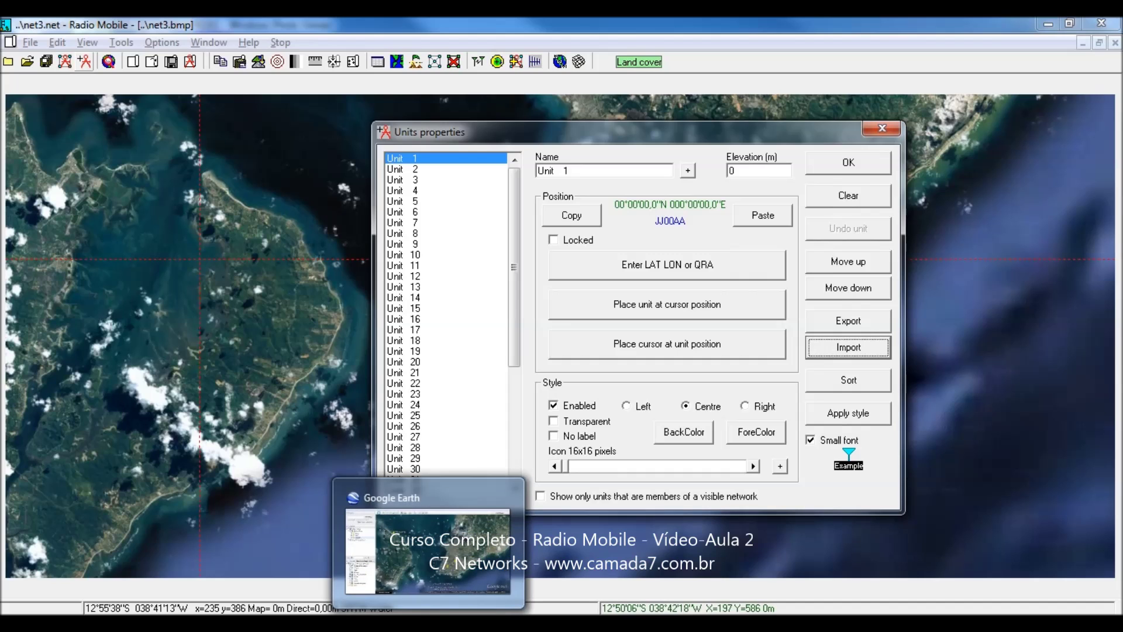
# - Switch to Google Earth and place a new placemark among the houses northwest of CLIENTE, near the beach
pyautogui.click(434, 623)
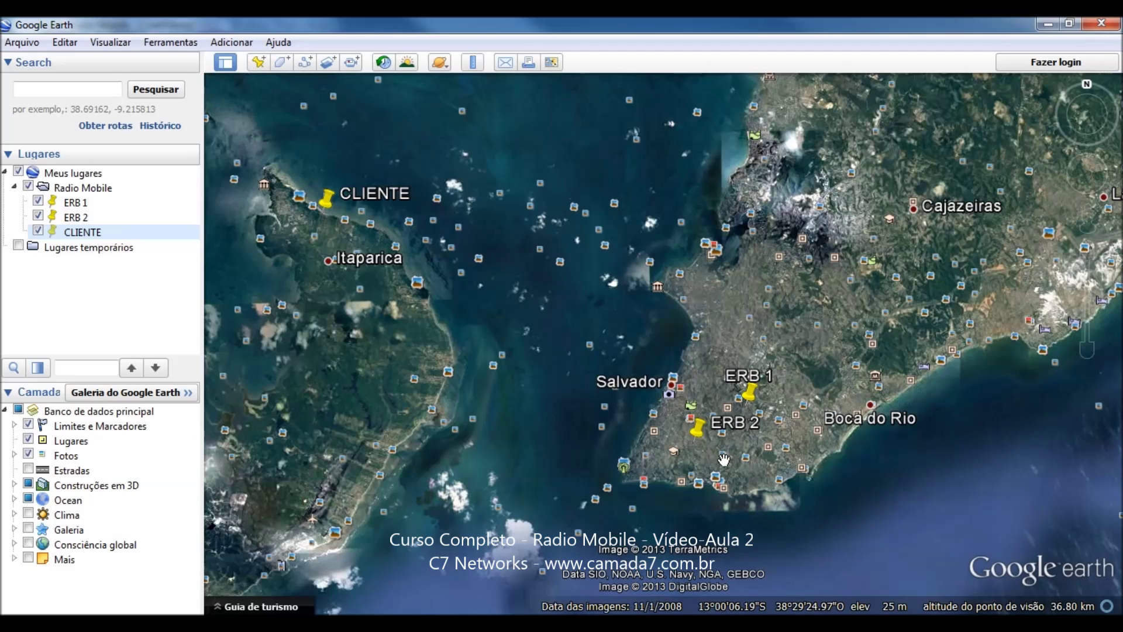
pyautogui.scroll(4, 413, 346)
pyautogui.moveTo(414, 334); pyautogui.dragTo(599, 438)
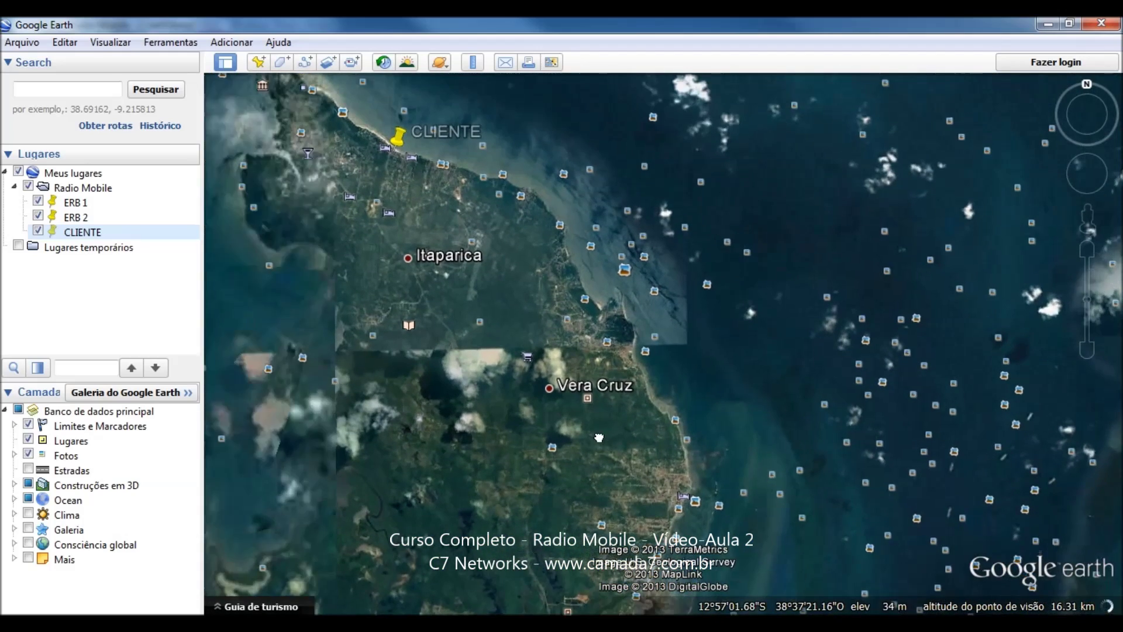
pyautogui.moveTo(465, 193); pyautogui.dragTo(612, 433)
pyautogui.scroll(3, 492, 304)
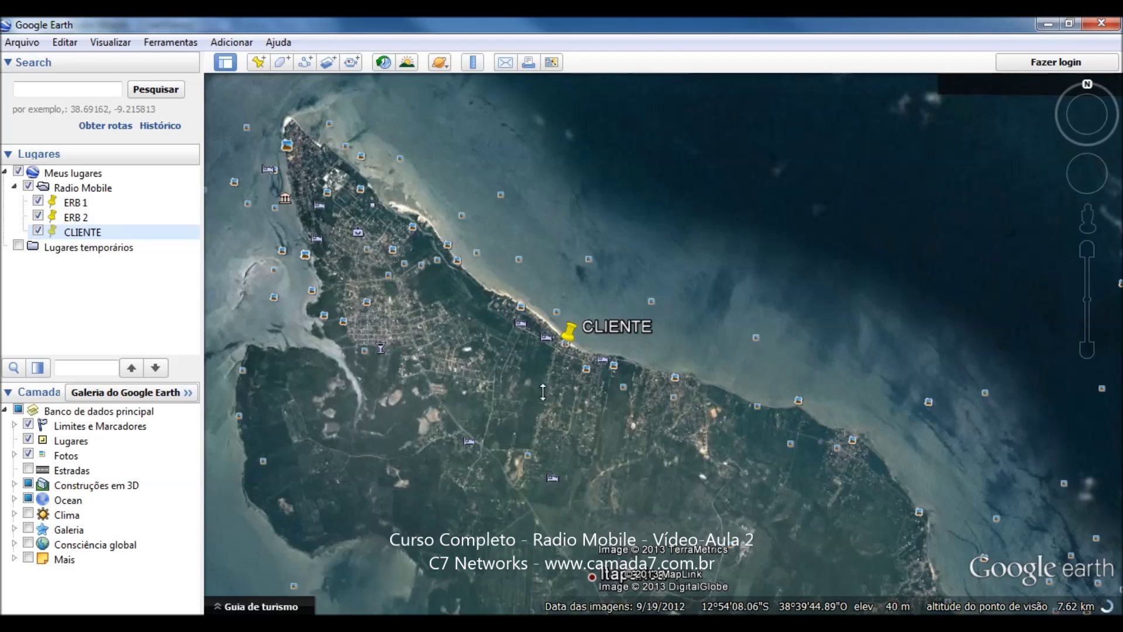
pyautogui.scroll(3, 543, 392)
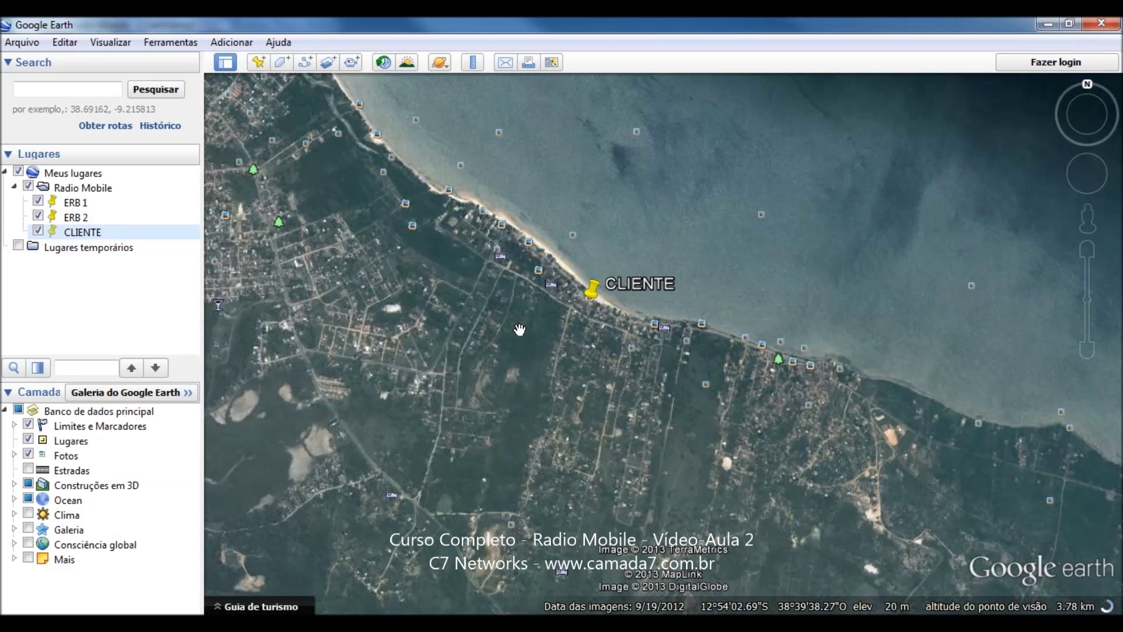
pyautogui.moveTo(496, 337); pyautogui.dragTo(574, 427)
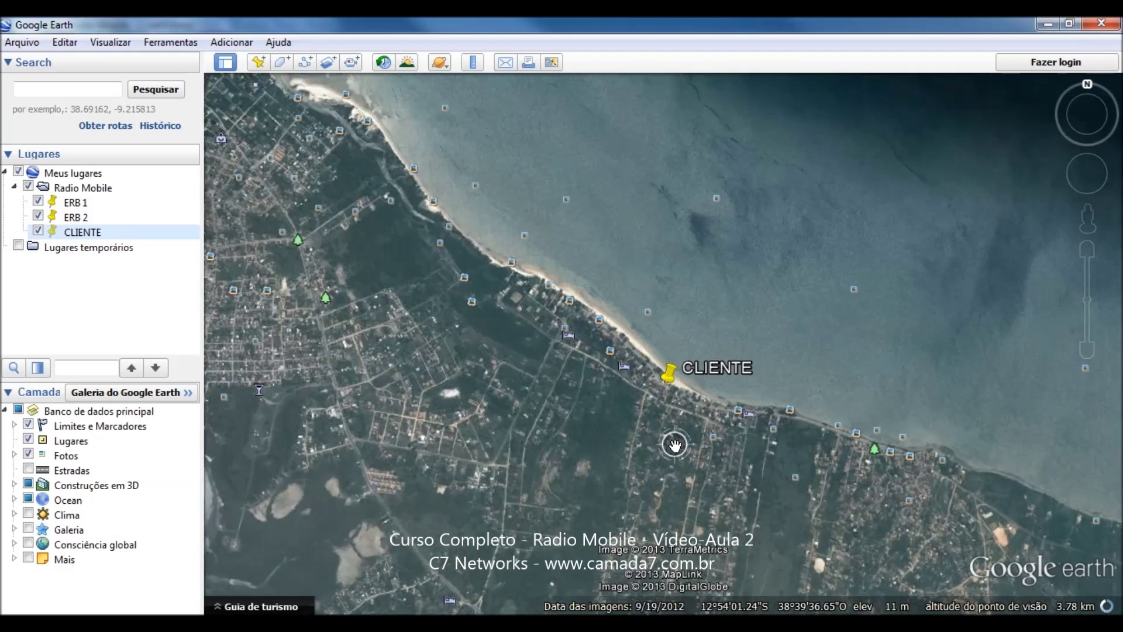
pyautogui.scroll(3, 676, 443)
pyautogui.moveTo(622, 386); pyautogui.dragTo(697, 460)
pyautogui.moveTo(630, 423); pyautogui.dragTo(650, 486)
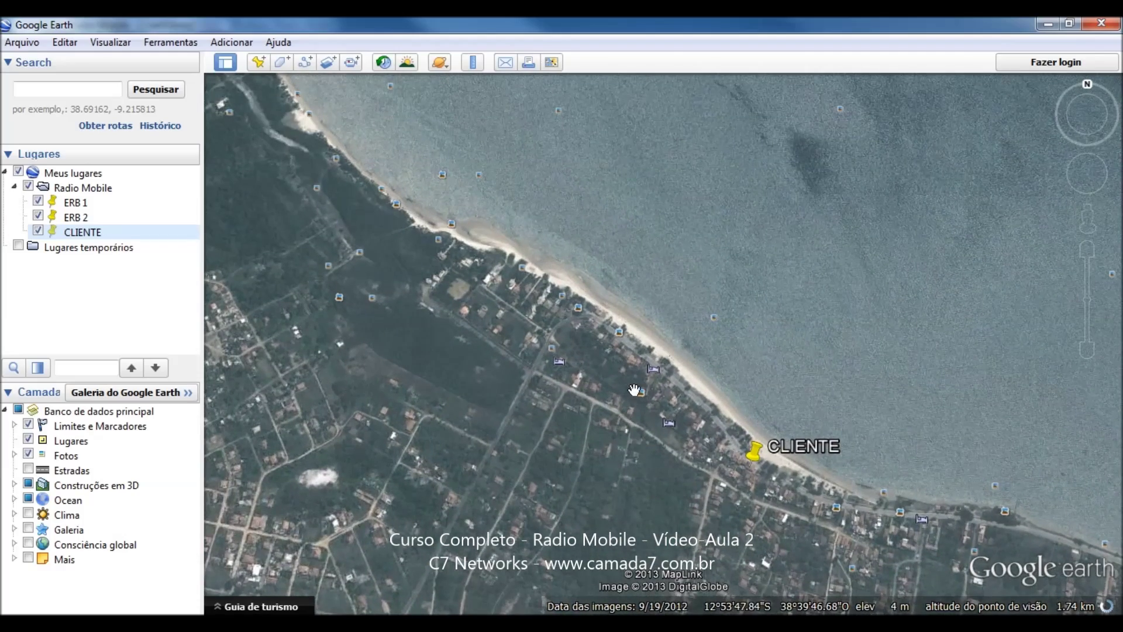
pyautogui.scroll(2, 583, 445)
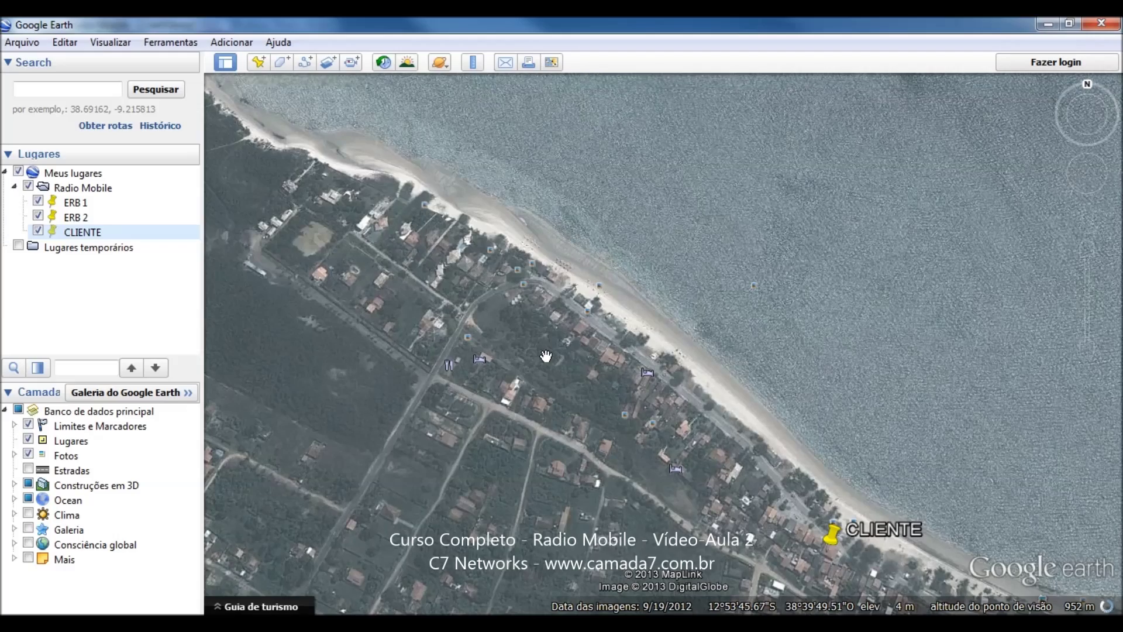
pyautogui.scroll(1, 547, 356)
pyautogui.moveTo(568, 367); pyautogui.dragTo(438, 306)
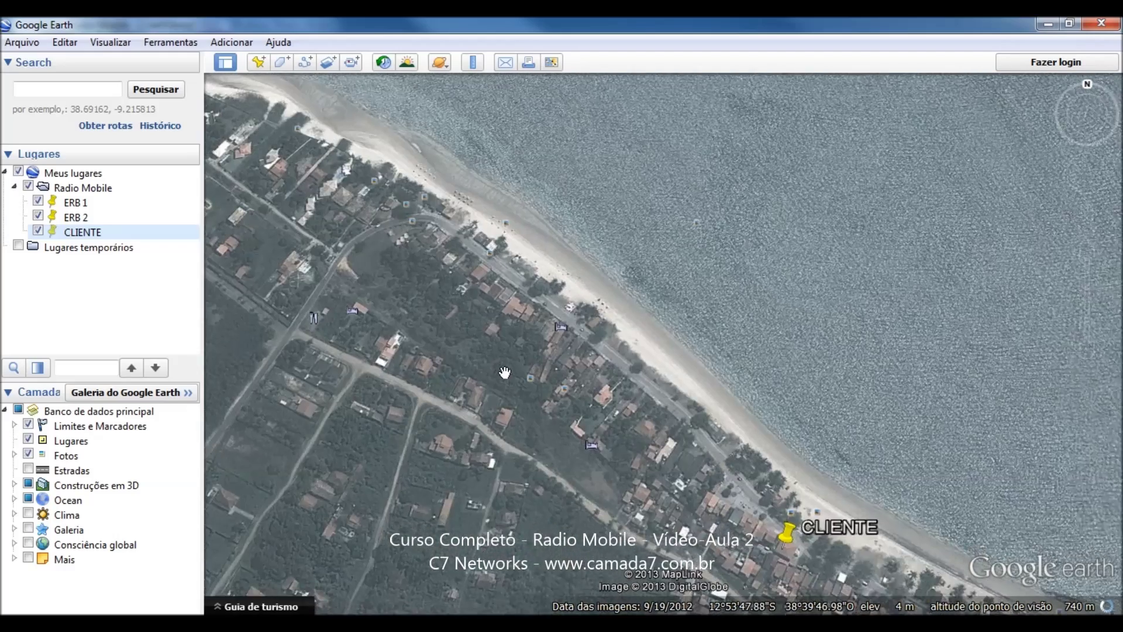
pyautogui.moveTo(502, 373); pyautogui.dragTo(526, 399)
pyautogui.scroll(2, 562, 401)
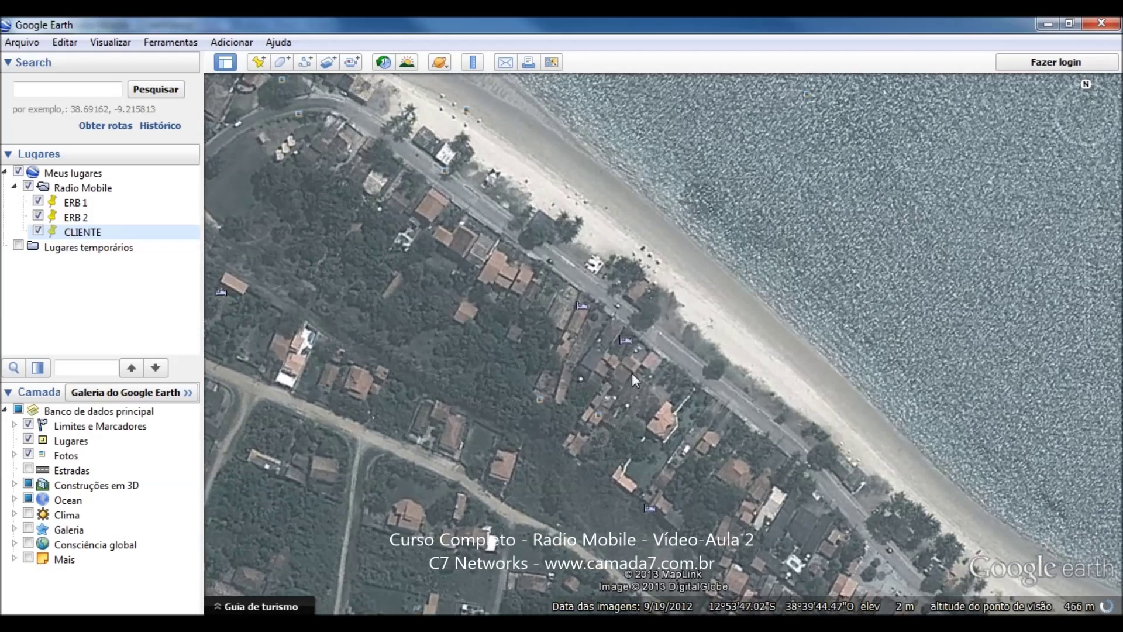
pyautogui.scroll(1, 655, 401)
pyautogui.moveTo(665, 532); pyautogui.dragTo(553, 382)
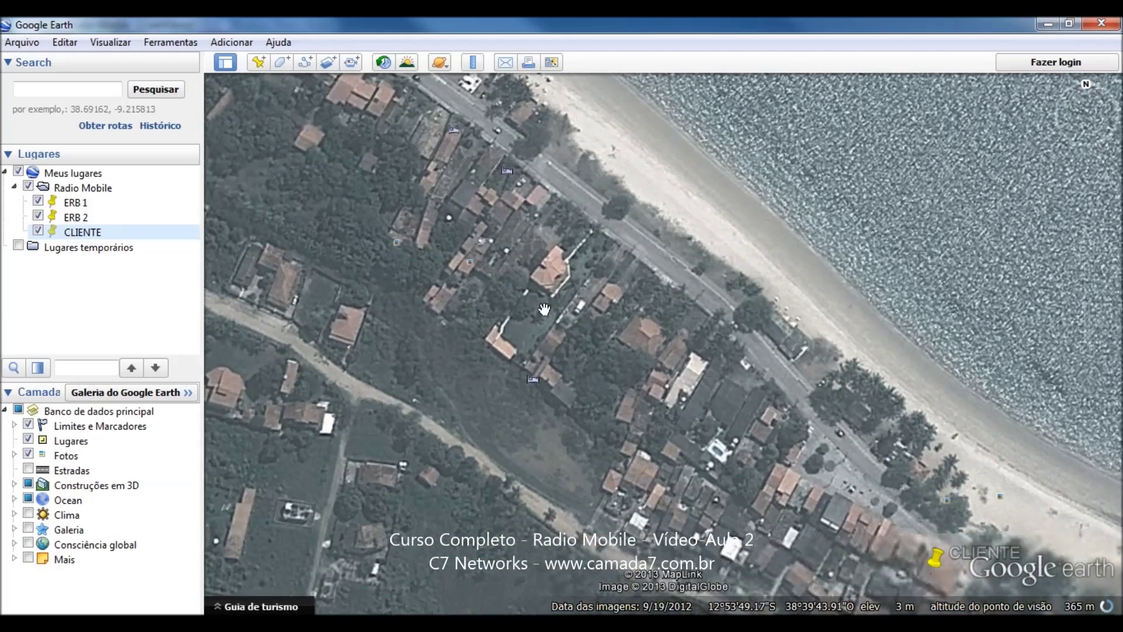
pyautogui.scroll(1, 529, 336)
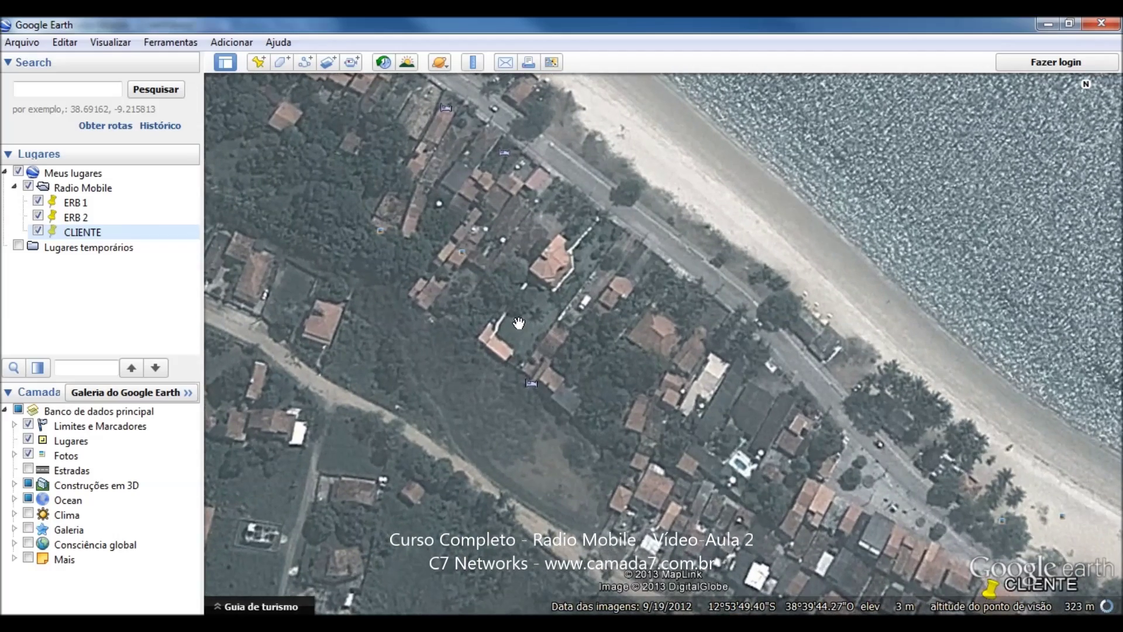
pyautogui.click(258, 61)
pyautogui.moveTo(668, 331); pyautogui.dragTo(529, 306)
# - Name the new placemark ERB 3 and save it in the Radio Mobile folder
pyautogui.click(159, 117)
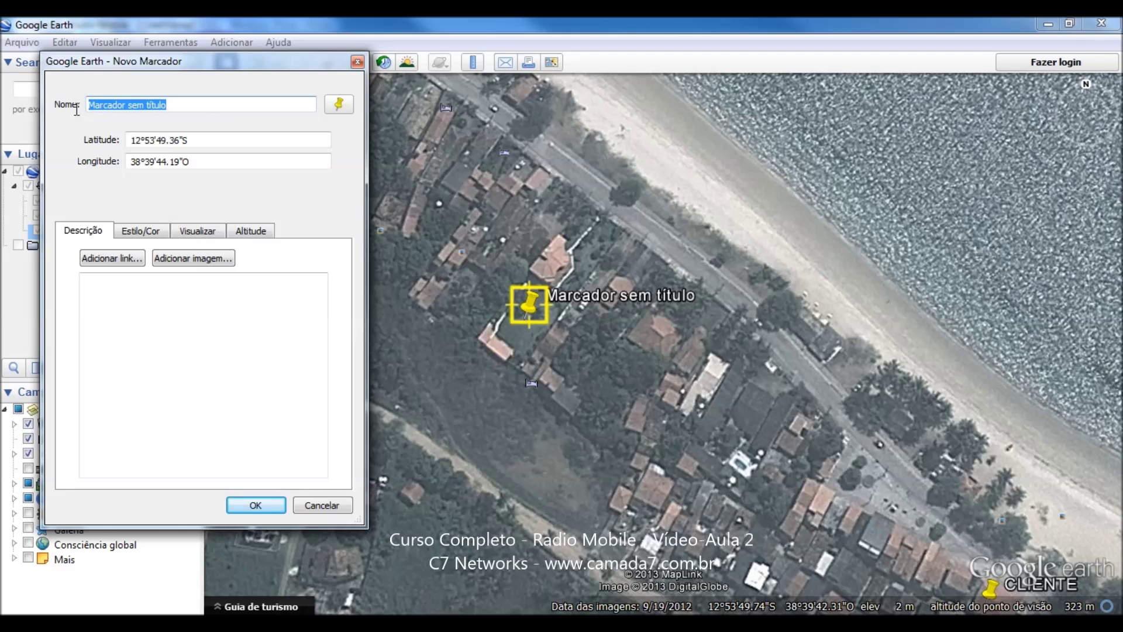
pyautogui.write('ERB3')
pyautogui.moveTo(167, 67); pyautogui.dragTo(173, 97)
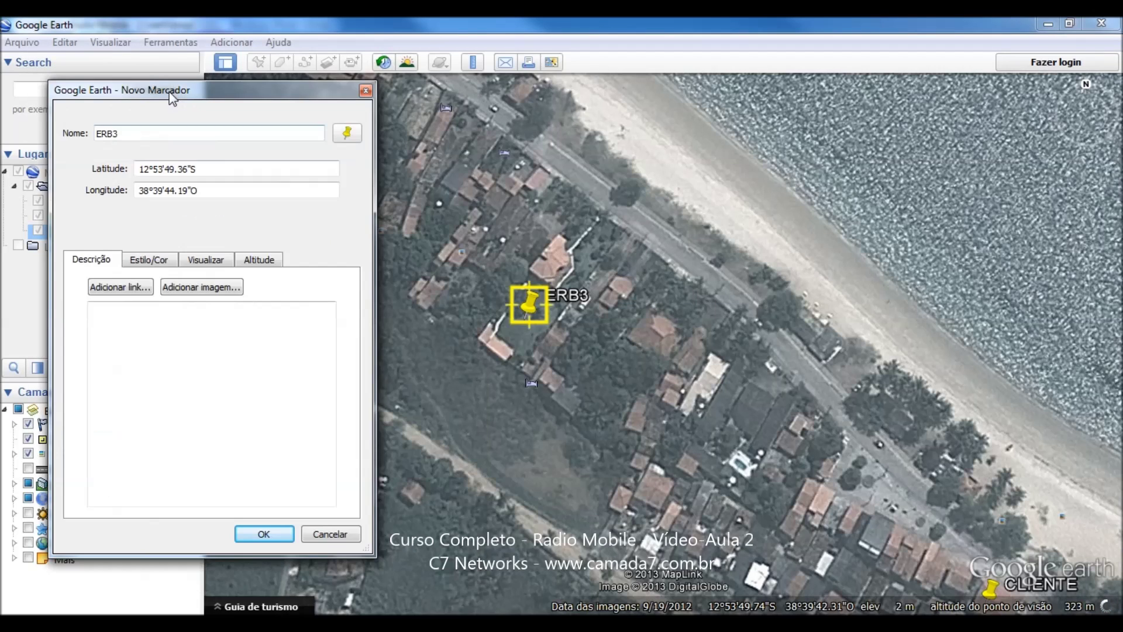
pyautogui.click(114, 134)
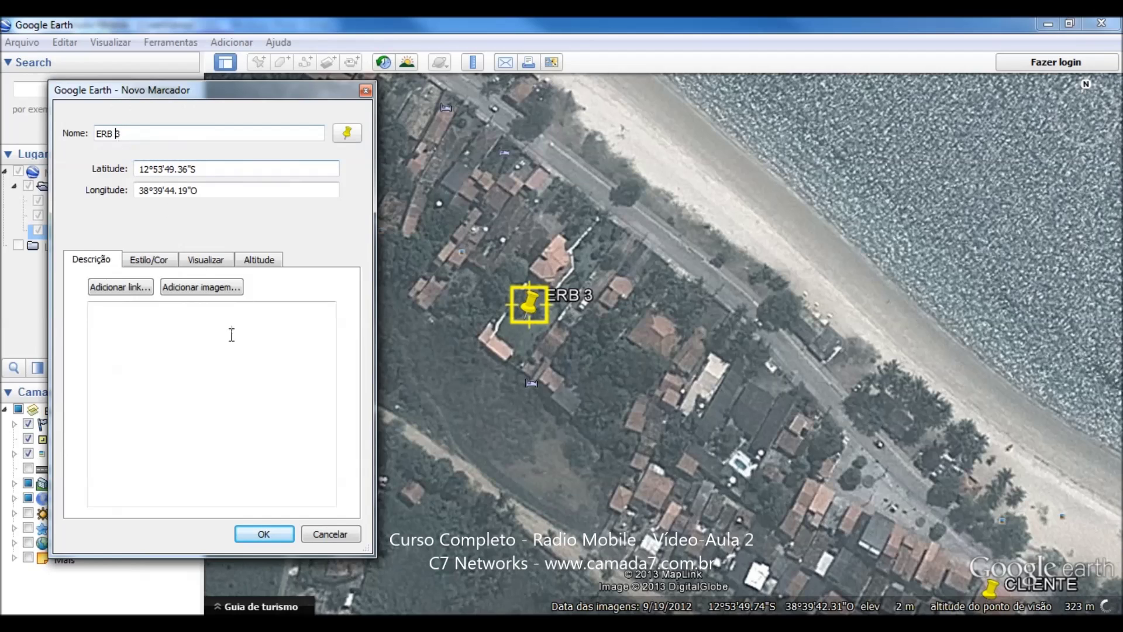
pyautogui.click(264, 533)
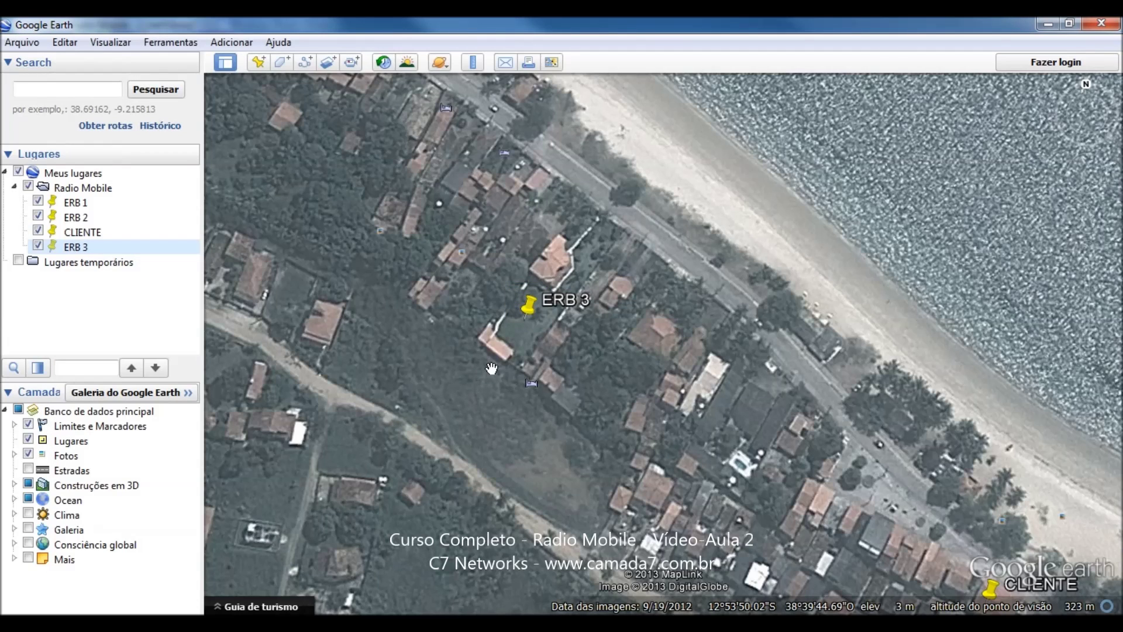
# - Save the Radio Mobile folder from the saved places as a KML file named Radio Mobile in the Documents library
pyautogui.scroll(-3, 392, 316)
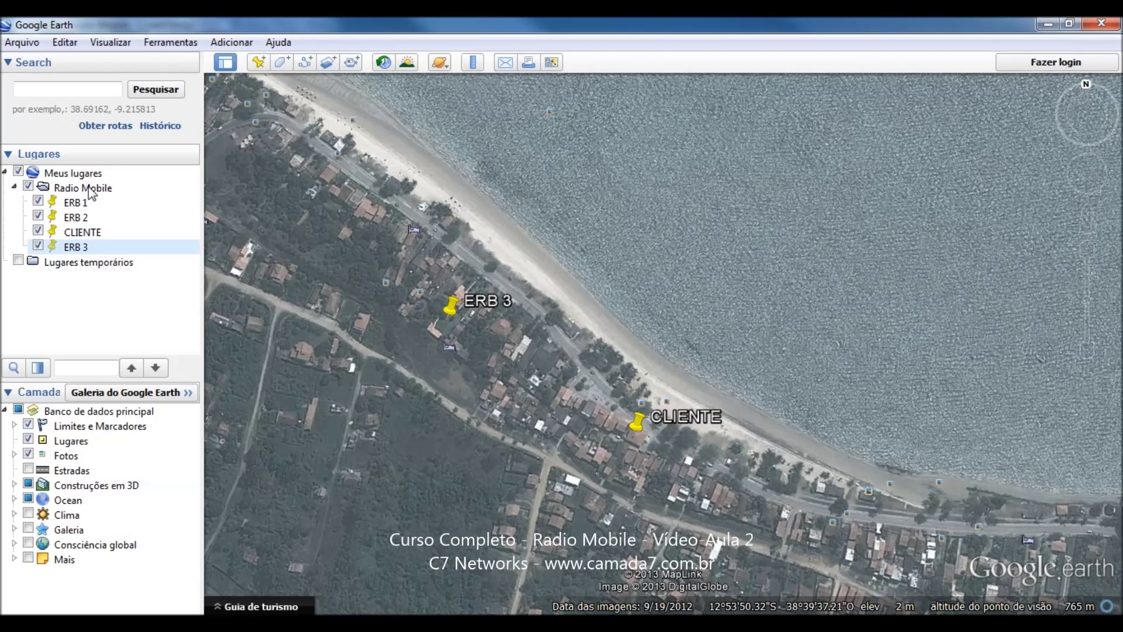
pyautogui.click(61, 190)
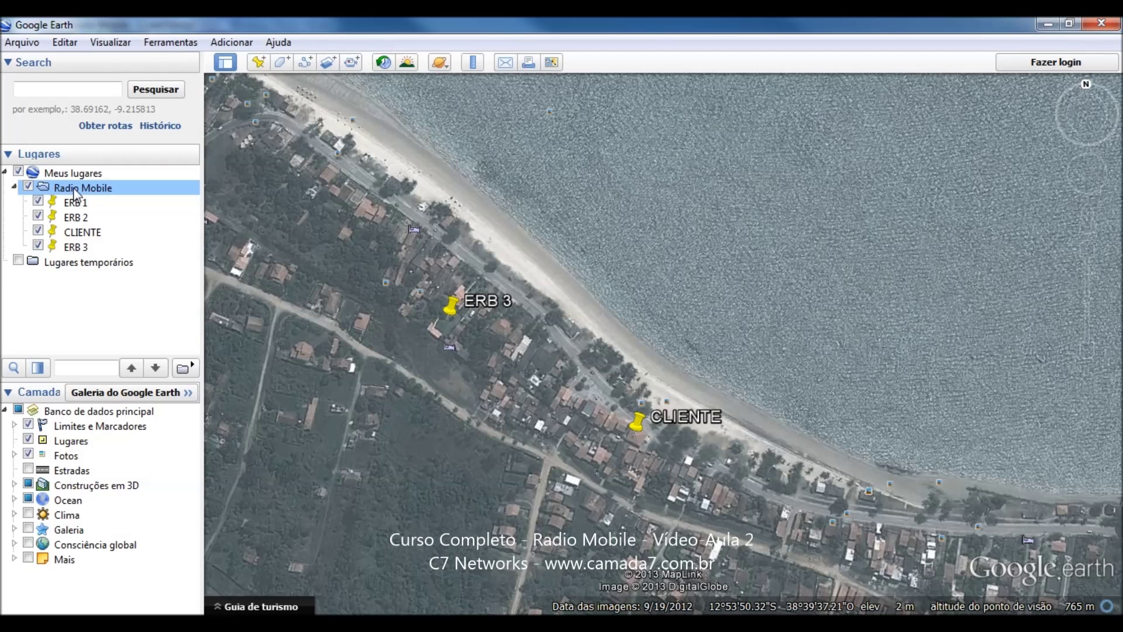
pyautogui.rightClick(75, 193)
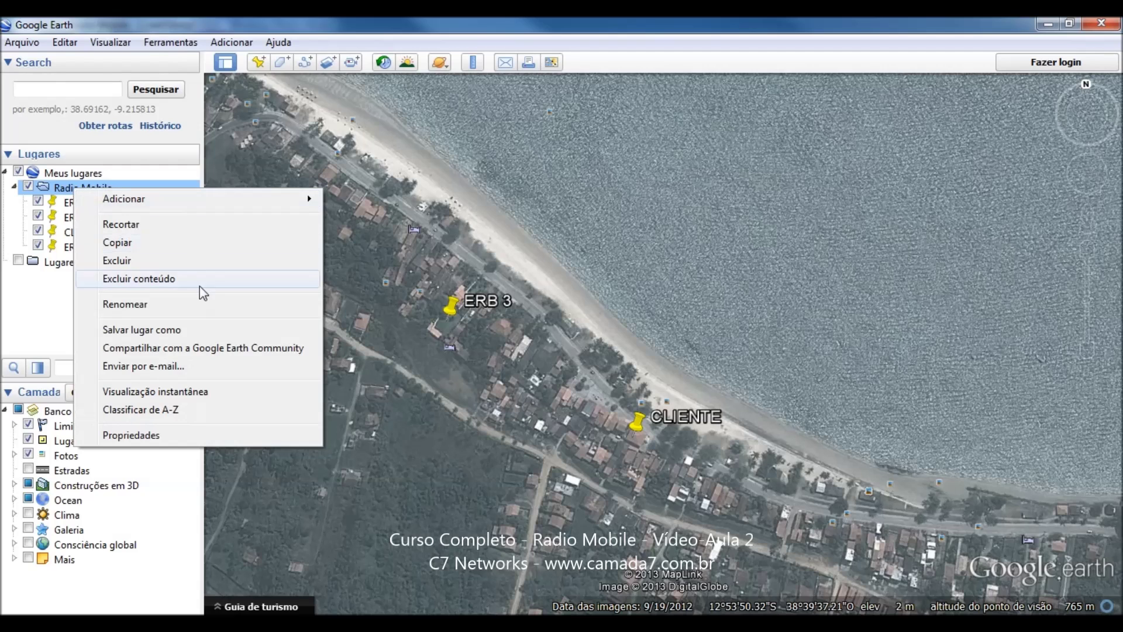
pyautogui.click(172, 331)
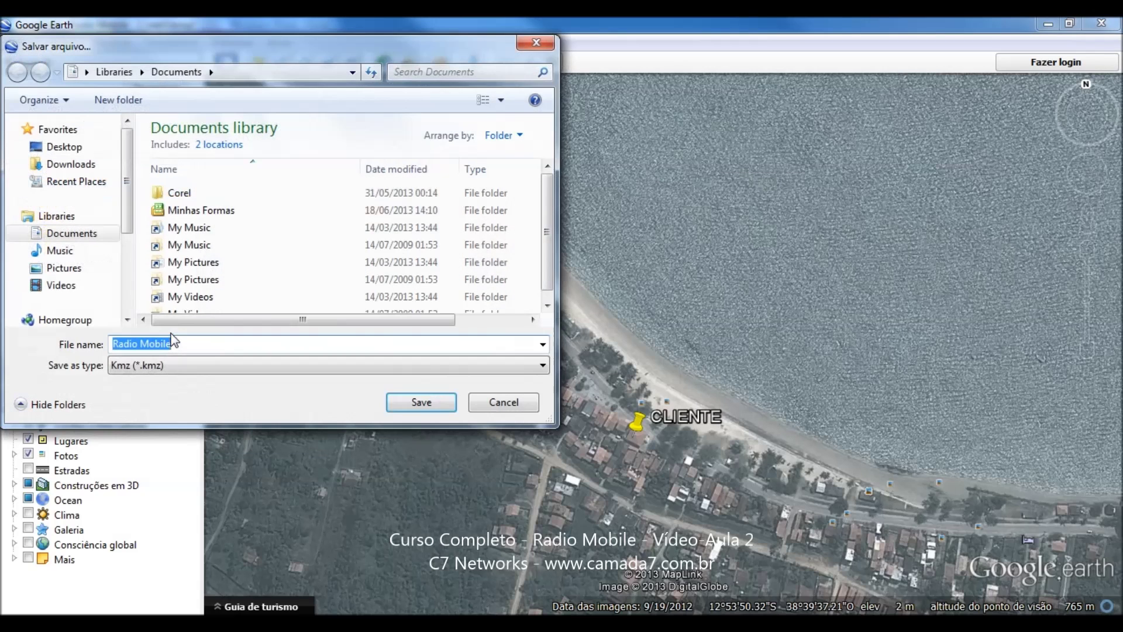
pyautogui.click(254, 366)
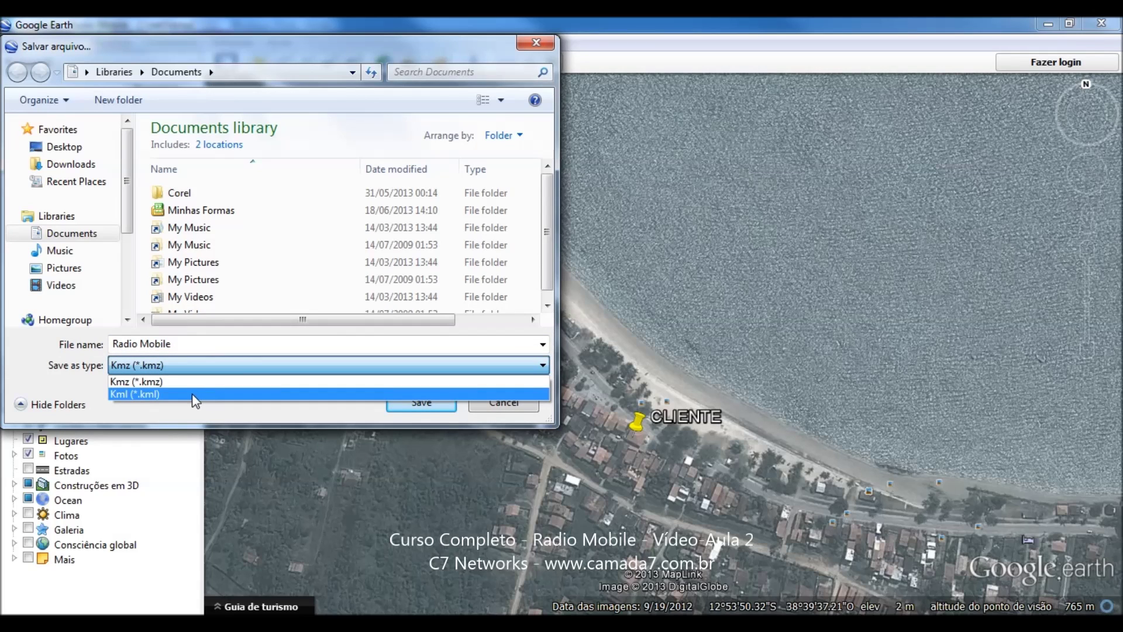
pyautogui.click(209, 394)
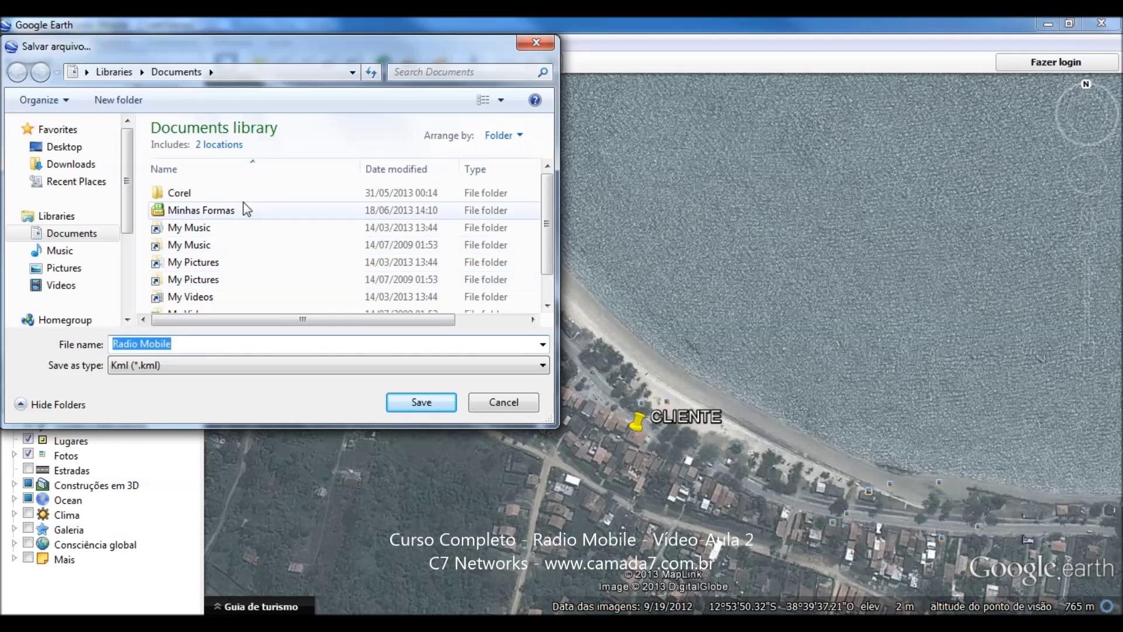
pyautogui.click(184, 343)
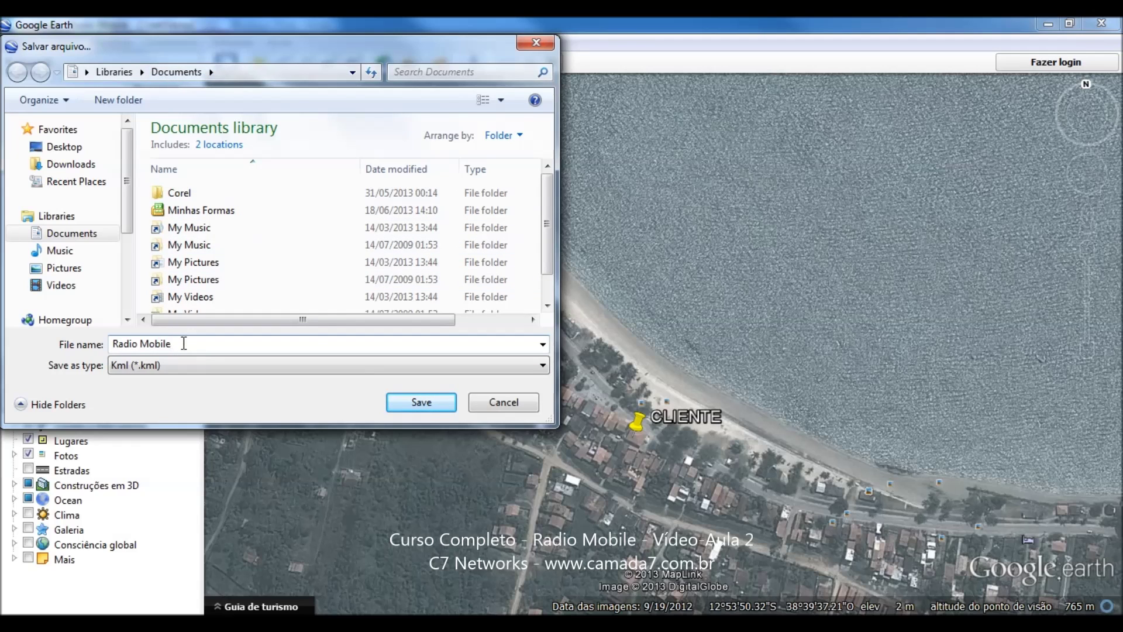
pyautogui.click(421, 402)
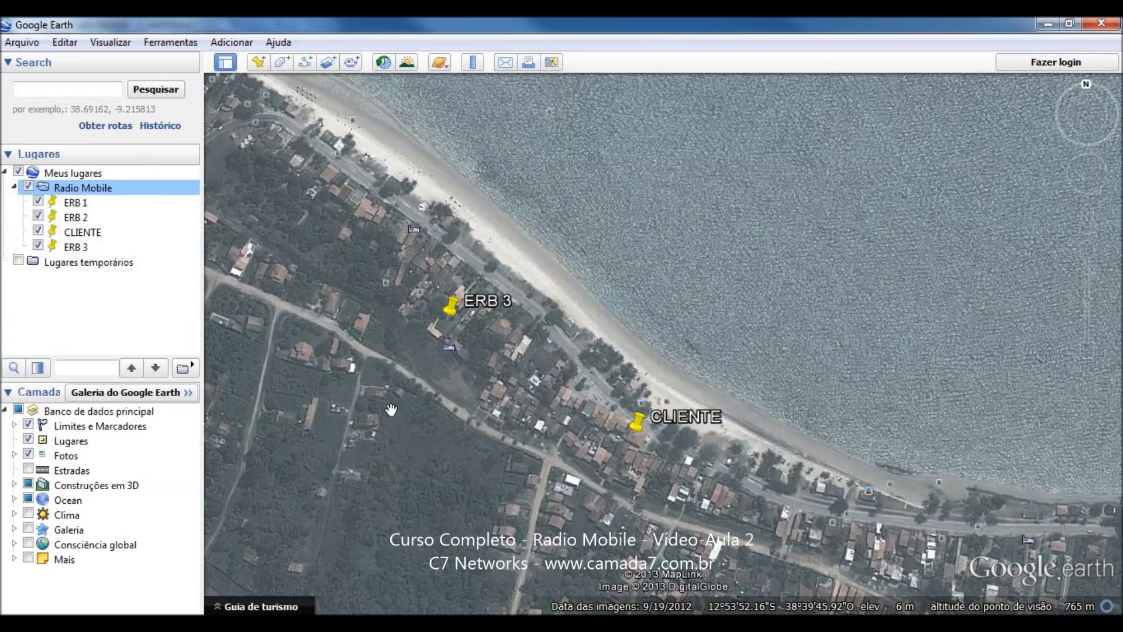
# - Switch to Radio Mobile and load the Radio Mobile KML file from the Documents library into the unit import
pyautogui.scroll(-3, 485, 358)
pyautogui.scroll(-2, 495, 345)
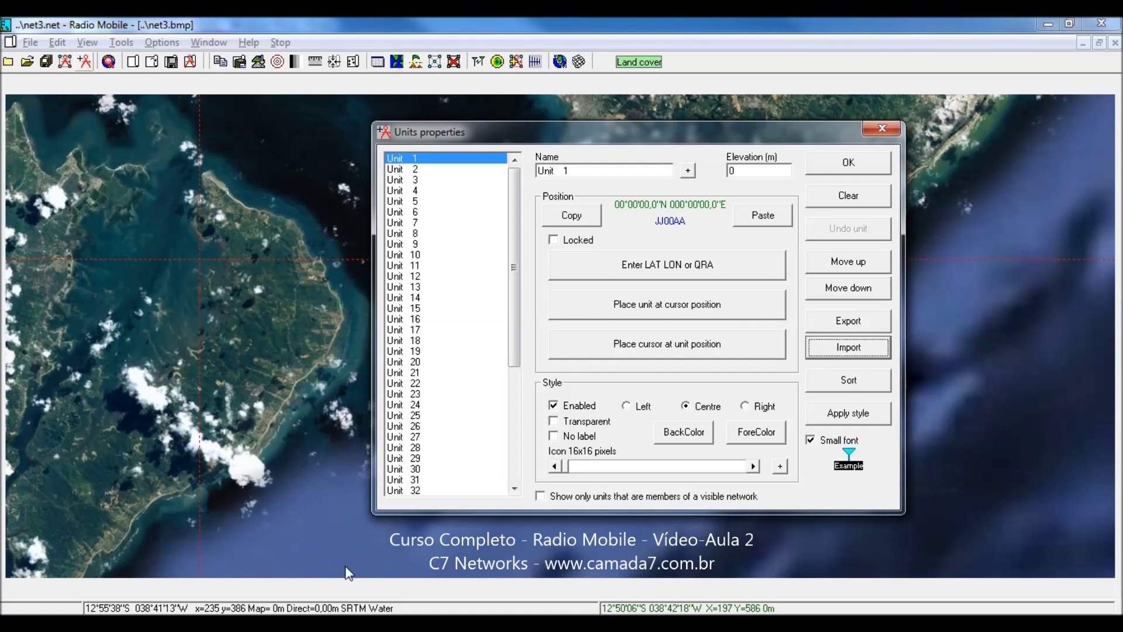
pyautogui.click(848, 347)
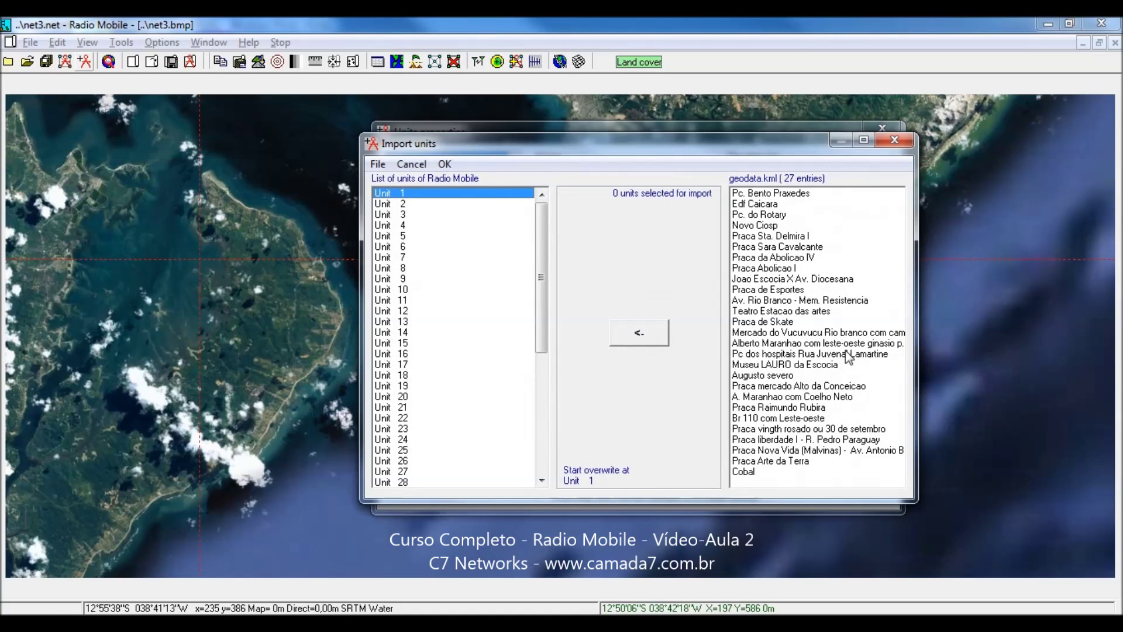
pyautogui.click(379, 166)
pyautogui.click(398, 182)
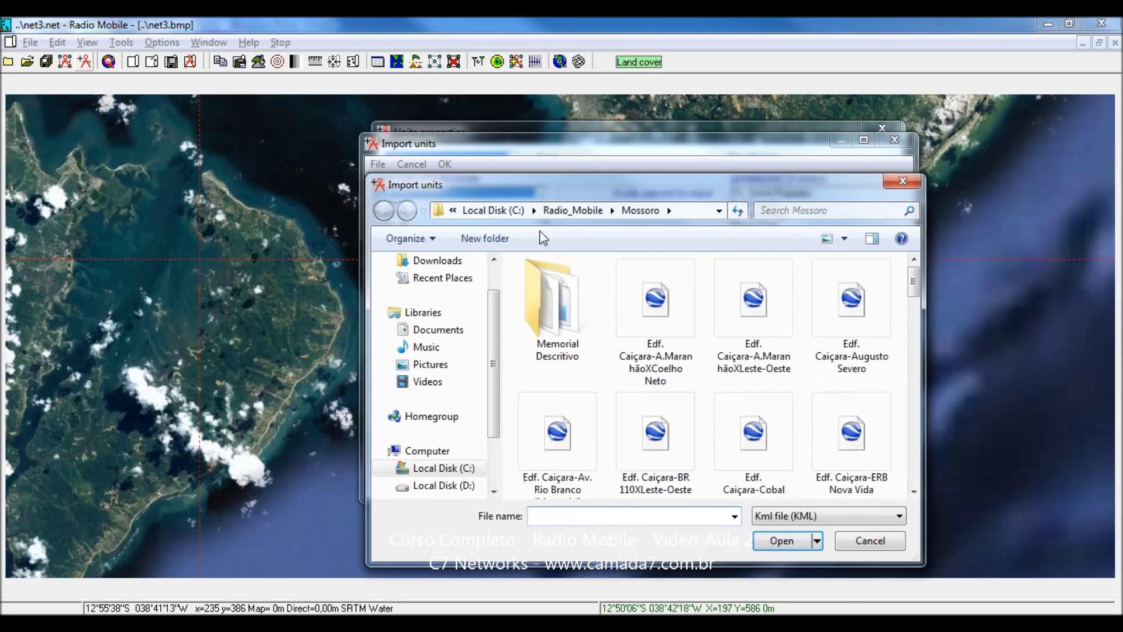
pyautogui.scroll(2, 456, 310)
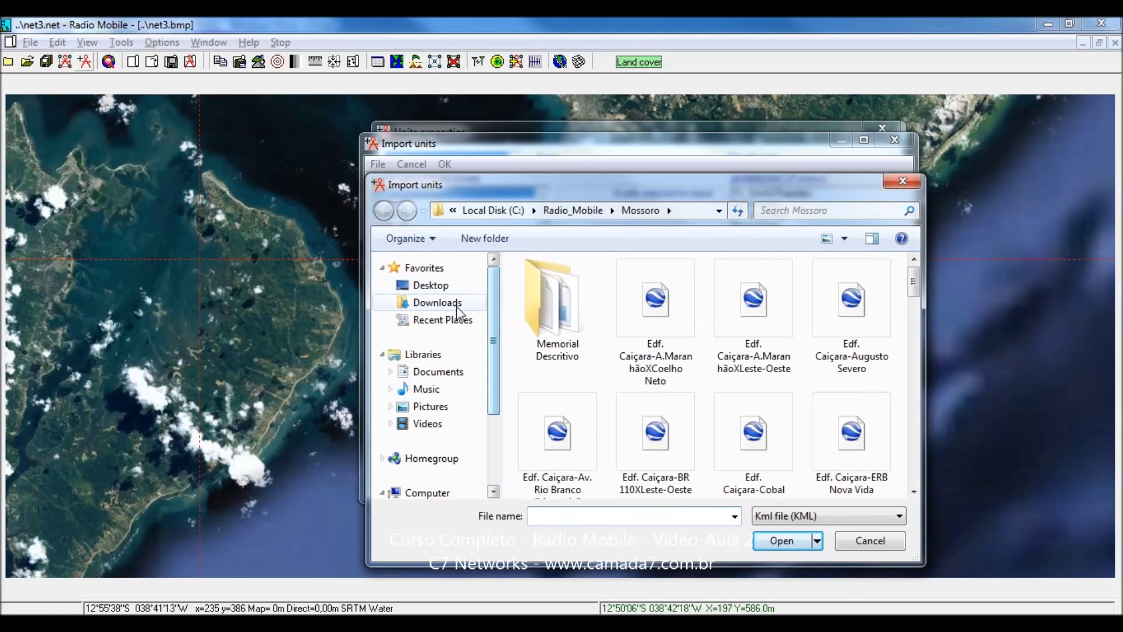
pyautogui.click(457, 371)
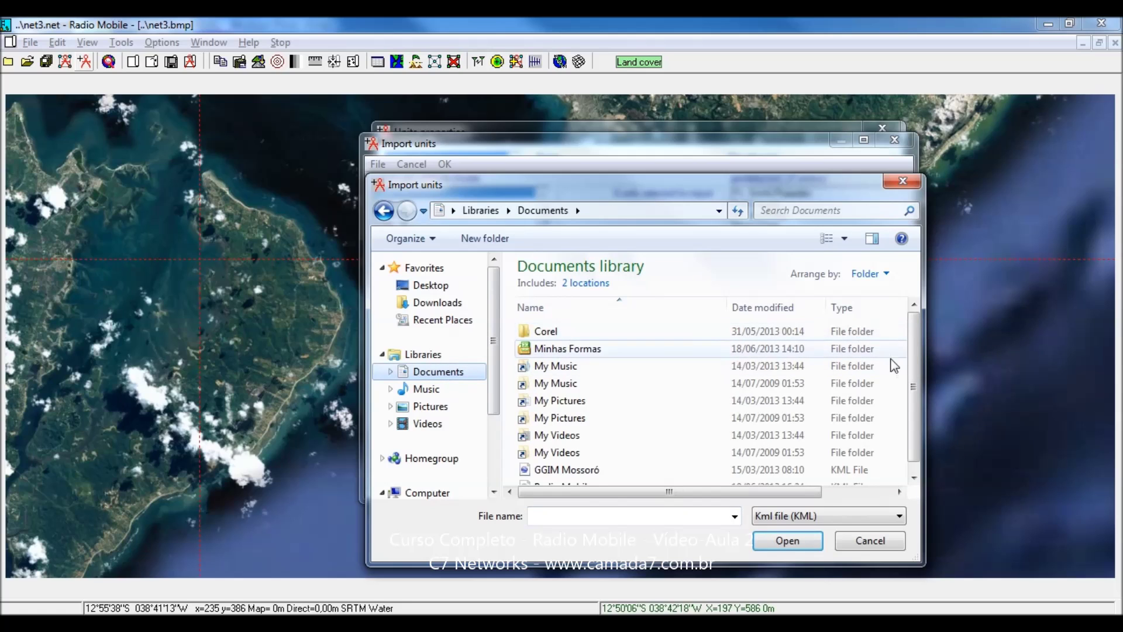
pyautogui.scroll(-1, 889, 377)
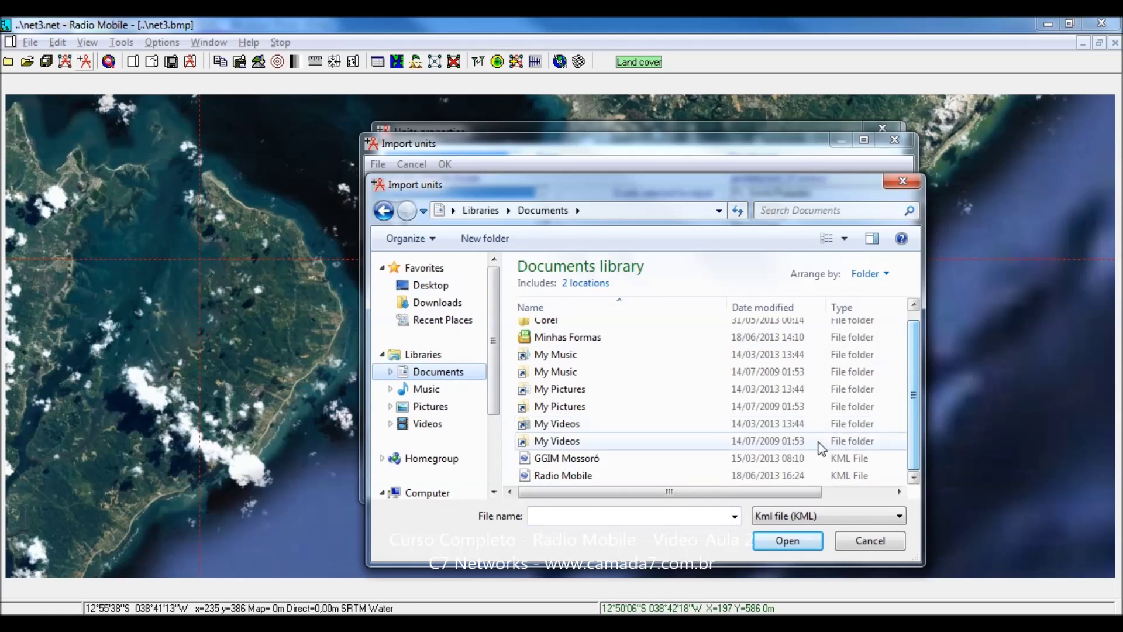
pyautogui.click(547, 478)
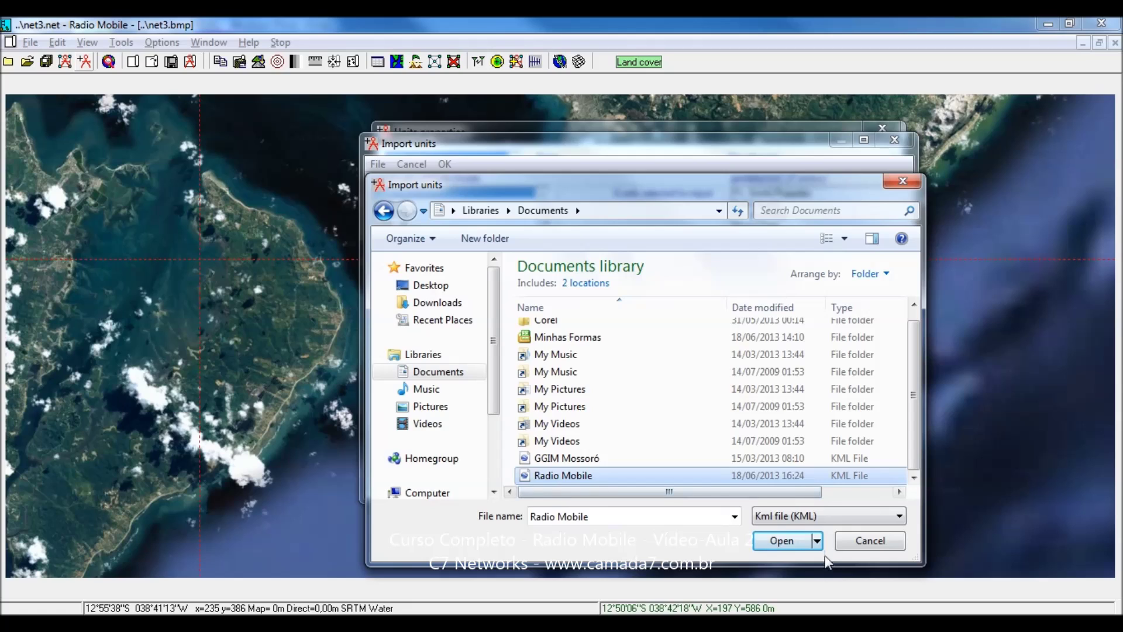
pyautogui.click(787, 541)
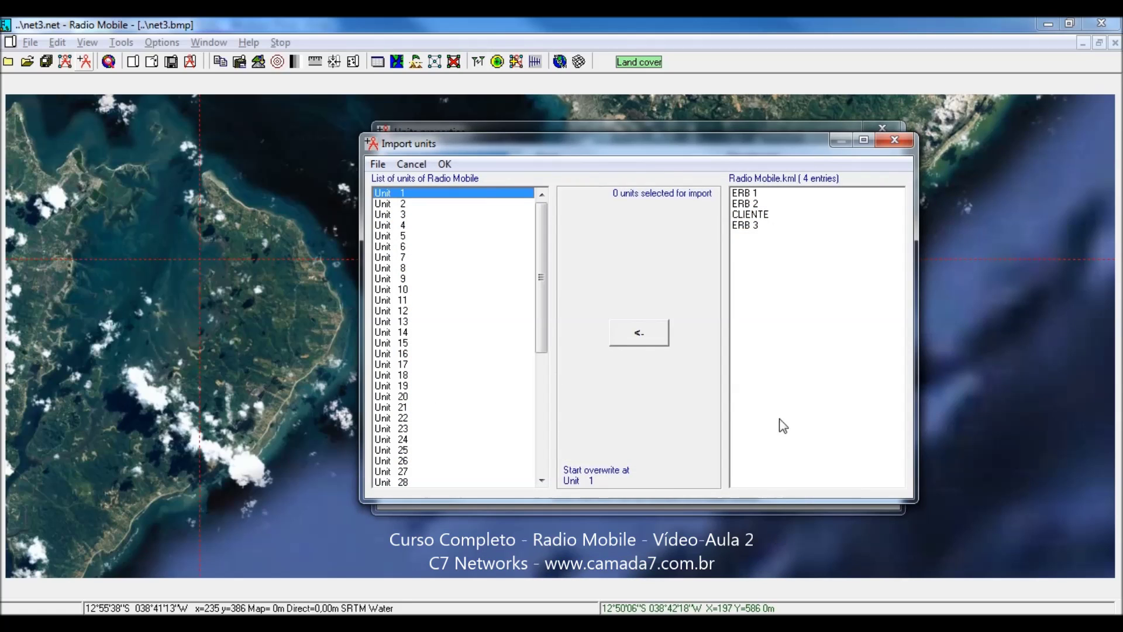
# - Import ERB 1, ERB 2, CLIENTE and ERB 3 into the unit list, overwriting from Unit 1, and accept the import
pyautogui.click(747, 196)
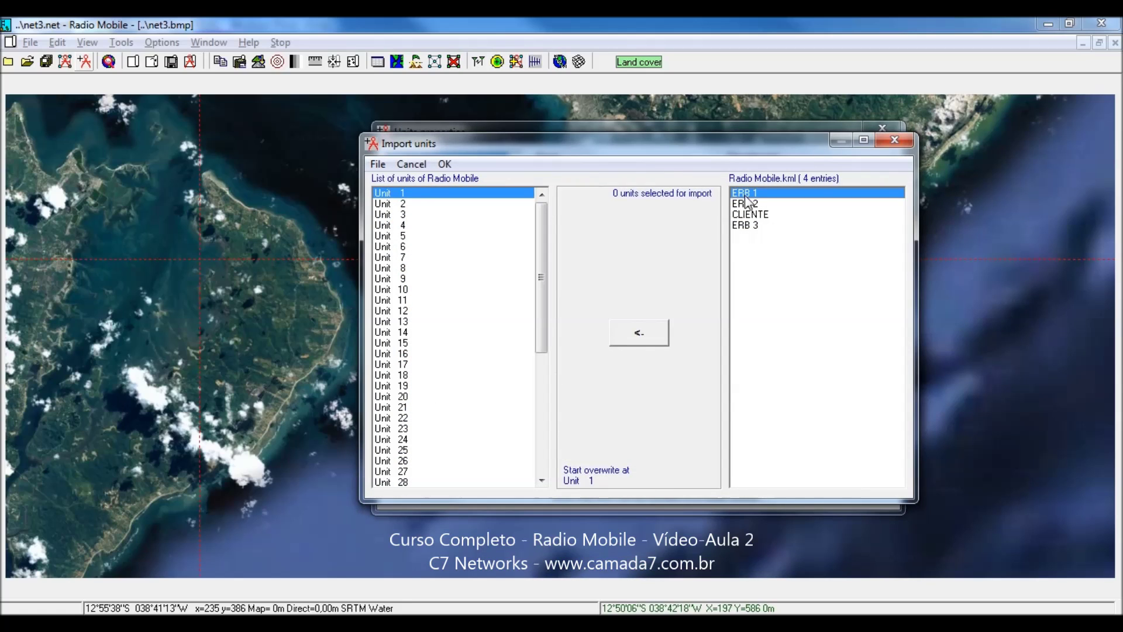
pyautogui.keyDown('shift'); pyautogui.click(746, 227); pyautogui.keyUp('shift')
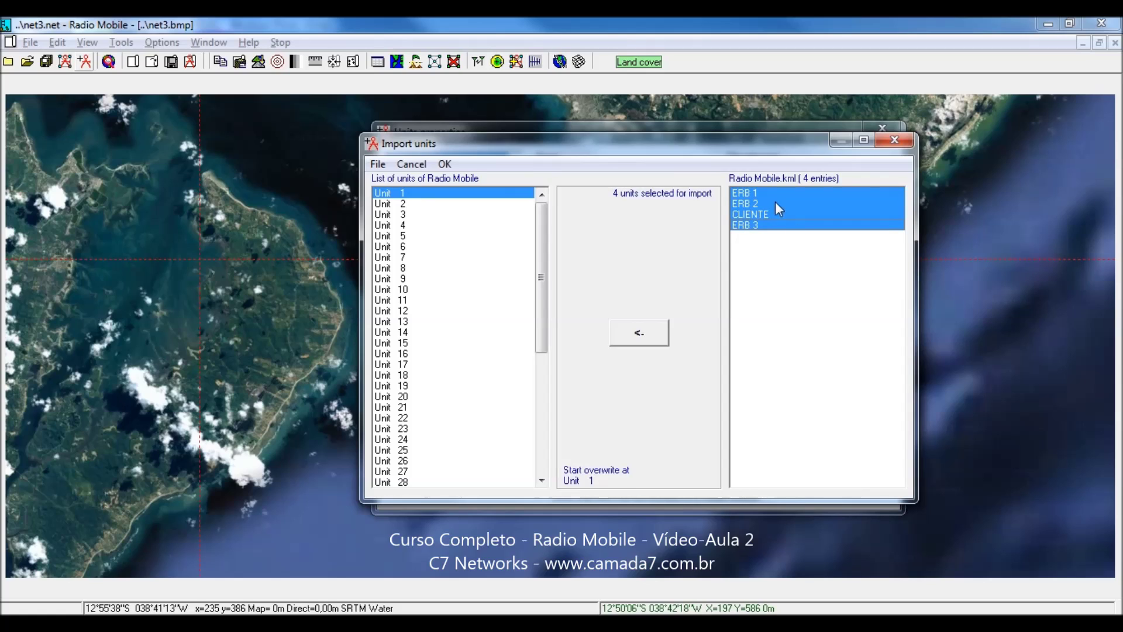
pyautogui.click(640, 336)
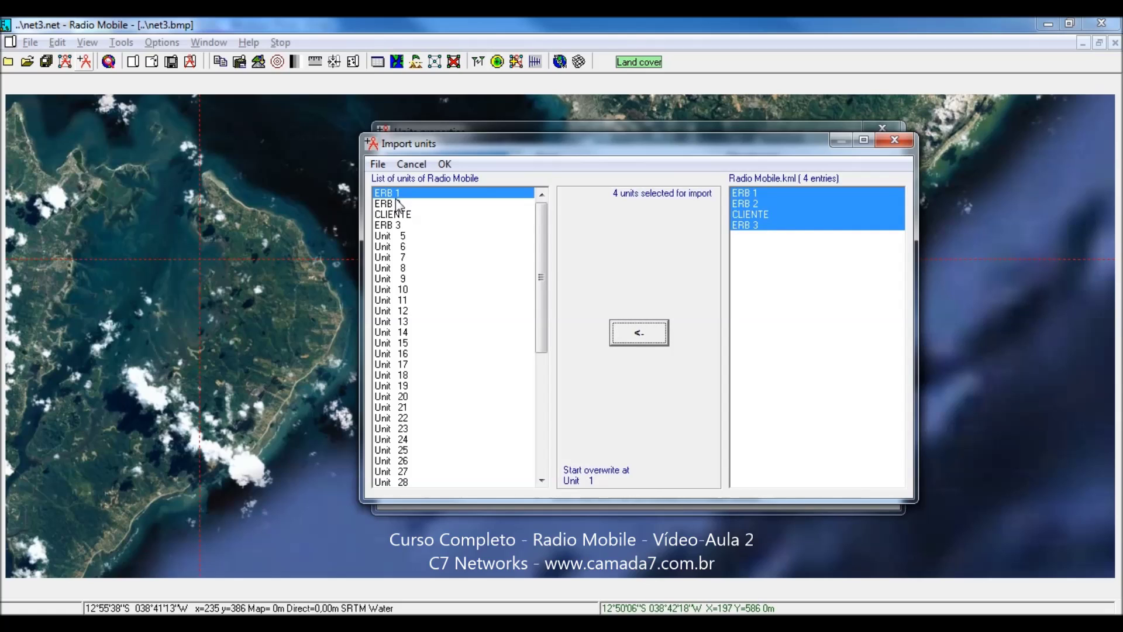
pyautogui.click(445, 164)
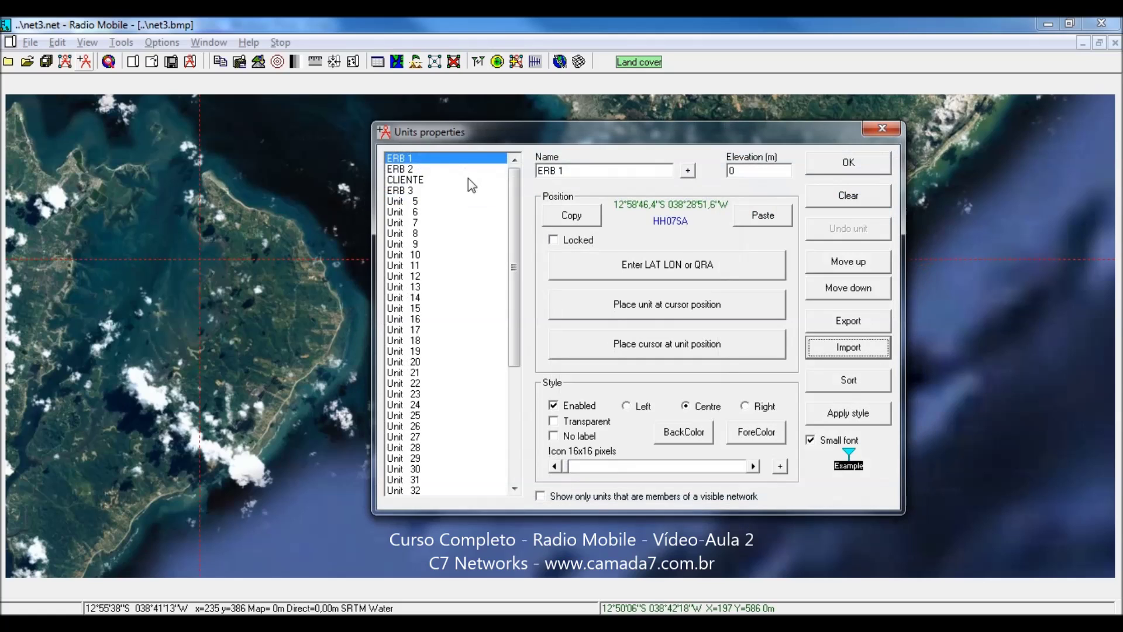
# - Review the coordinates and elevations of ERB 1, ERB 2, CLIENTE and ERB 3, and accept the unit properties
pyautogui.click(409, 169)
pyautogui.click(406, 180)
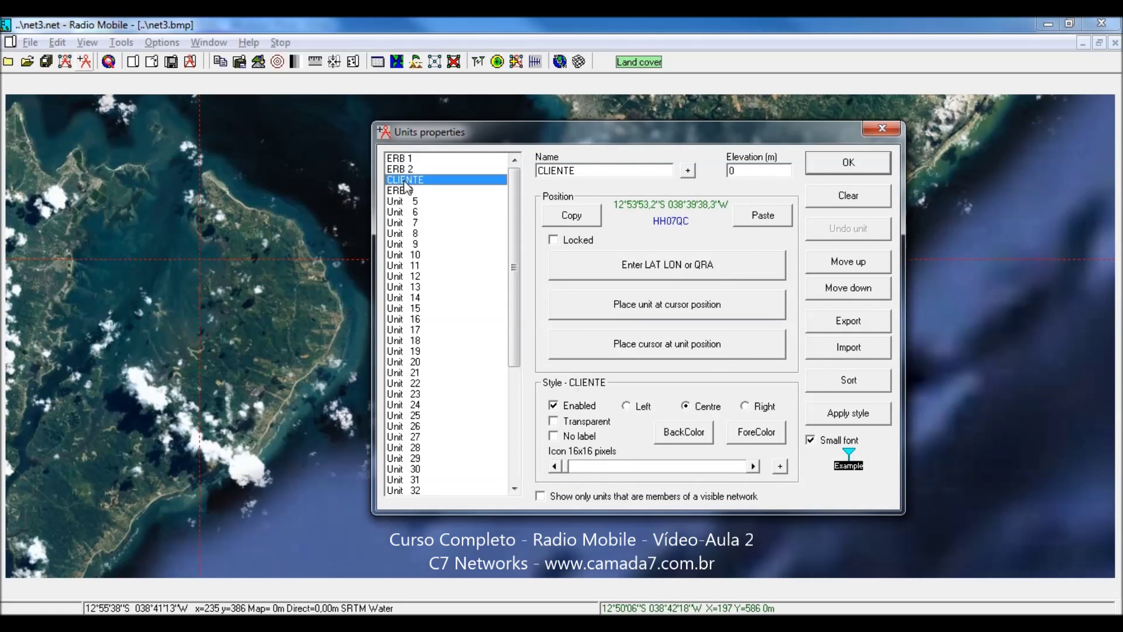
pyautogui.click(401, 191)
pyautogui.click(403, 180)
pyautogui.click(407, 159)
pyautogui.click(406, 170)
pyautogui.click(404, 180)
pyautogui.click(401, 192)
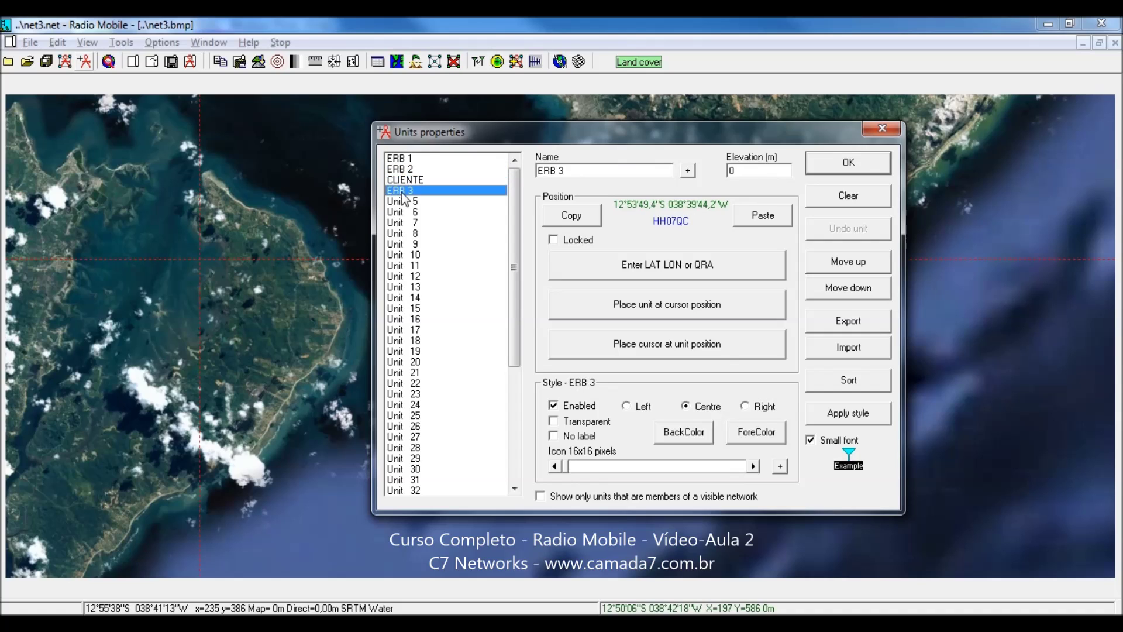
pyautogui.click(410, 158)
pyautogui.click(406, 170)
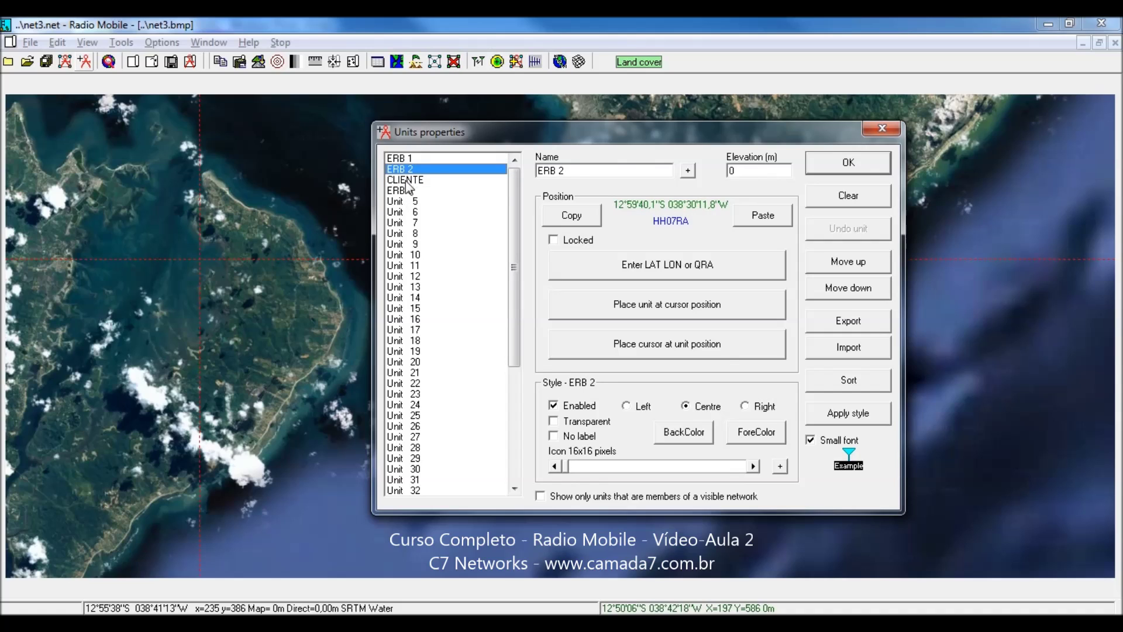
pyautogui.click(408, 180)
pyautogui.click(404, 190)
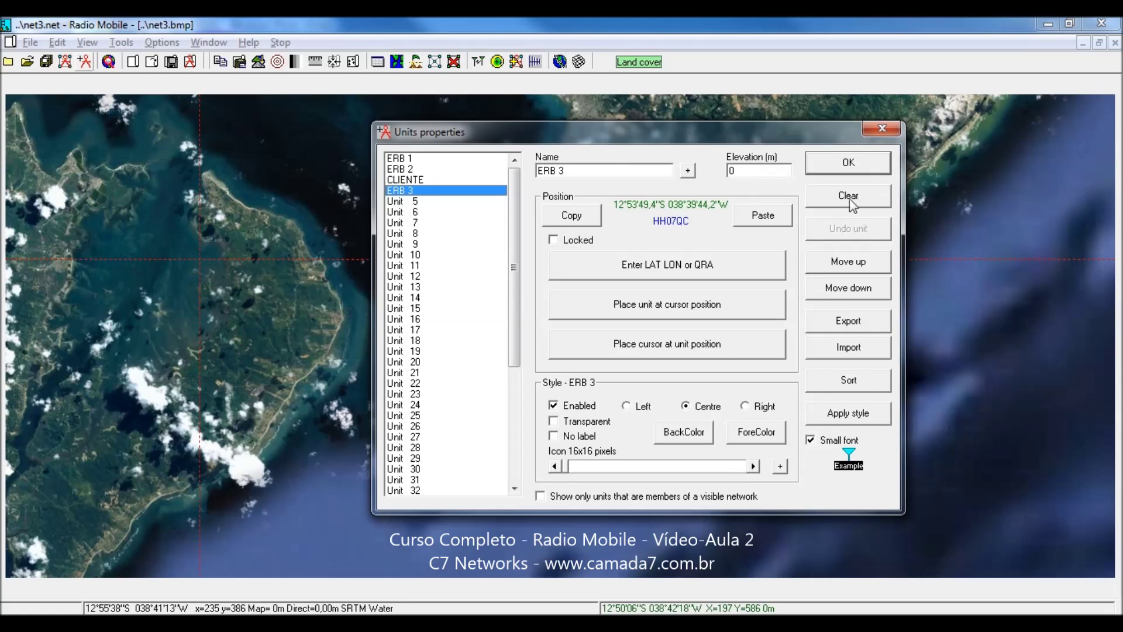
pyautogui.click(834, 166)
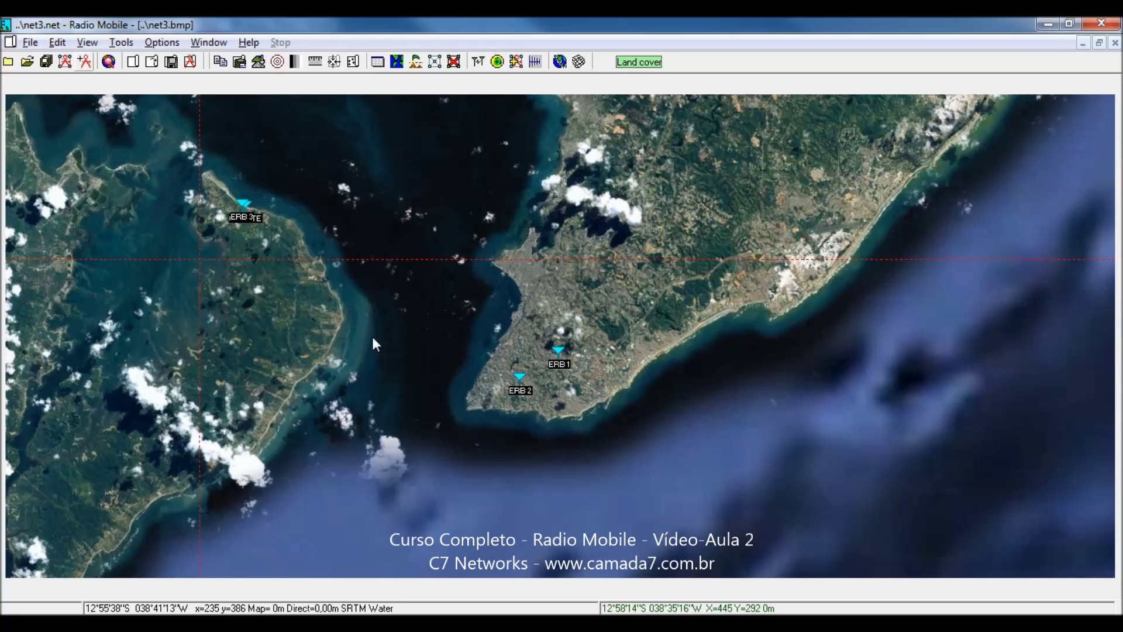
# - Enable Adjust units elevation in the map properties
pyautogui.click(30, 43)
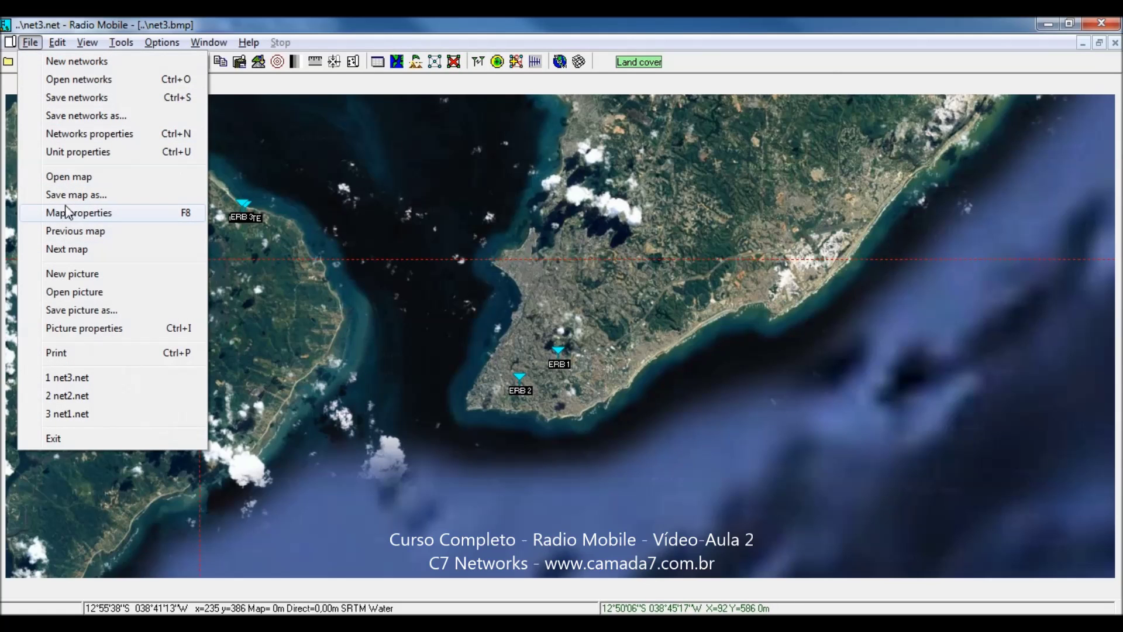
pyautogui.click(101, 214)
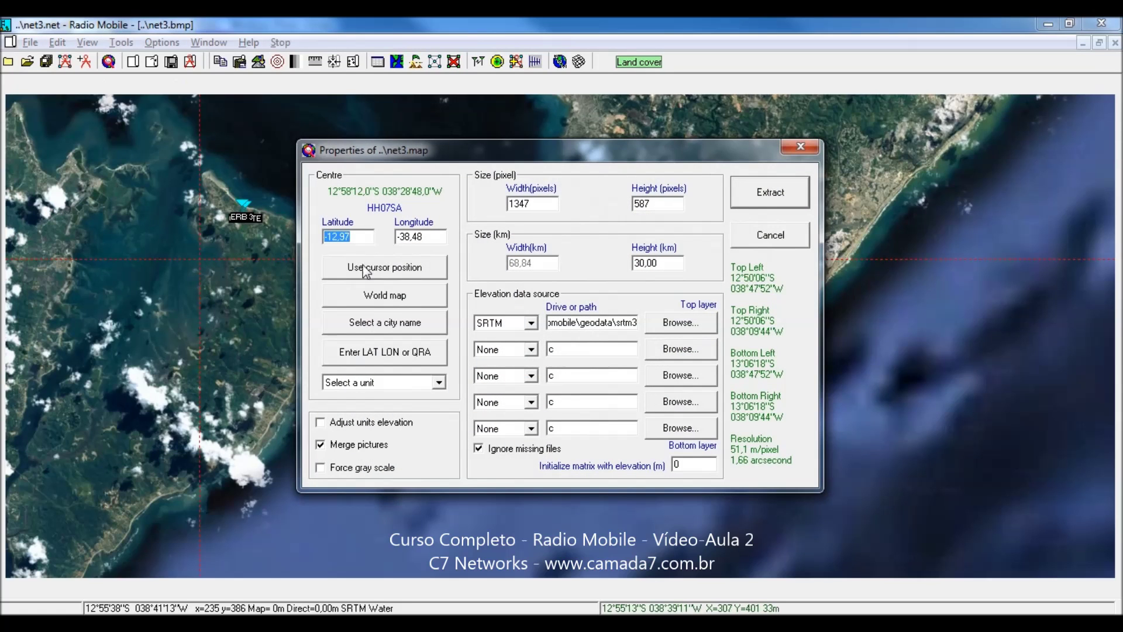
pyautogui.click(320, 421)
pyautogui.click(320, 422)
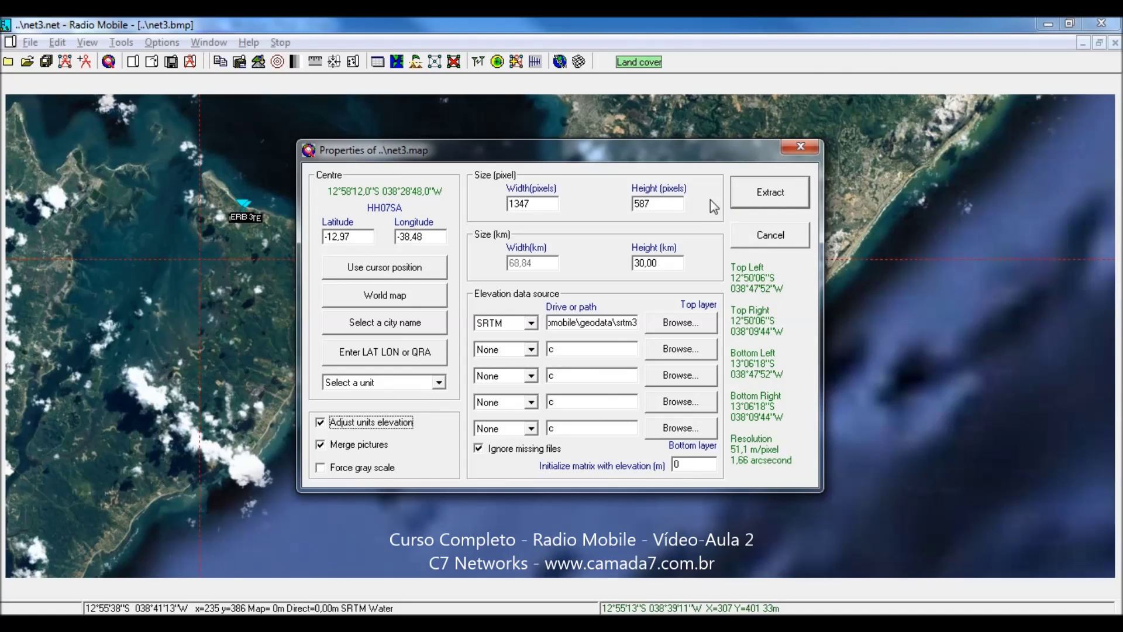
# - Extract the map and merge the Internet GoogleMap aerial photos at zoom 12 over it, keeping them in the actual picture
pyautogui.click(771, 194)
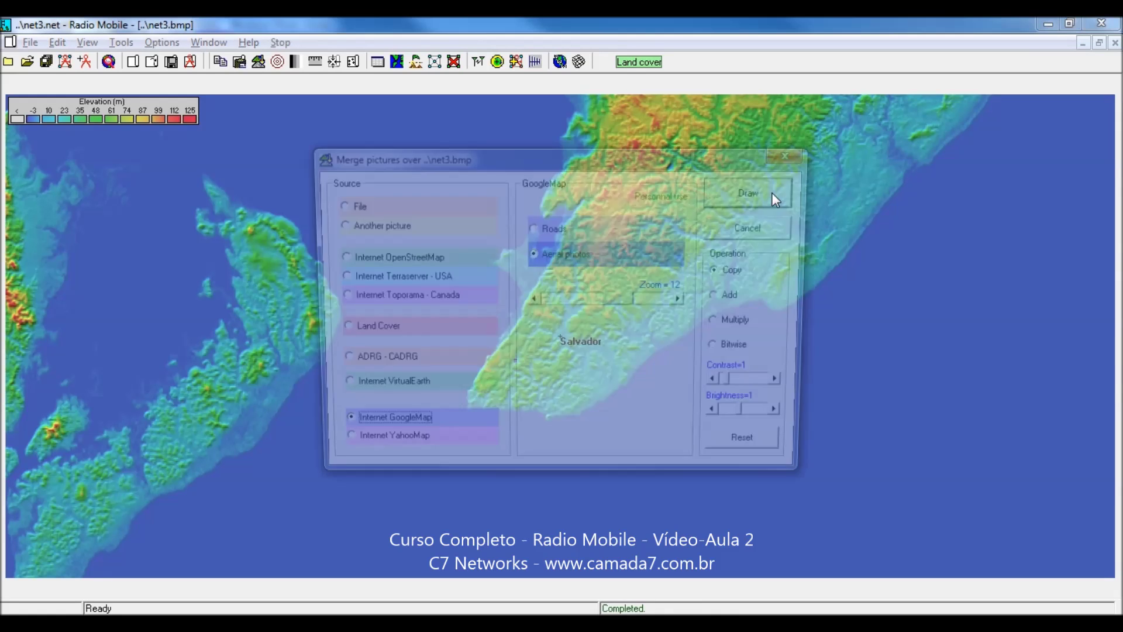
pyautogui.click(773, 191)
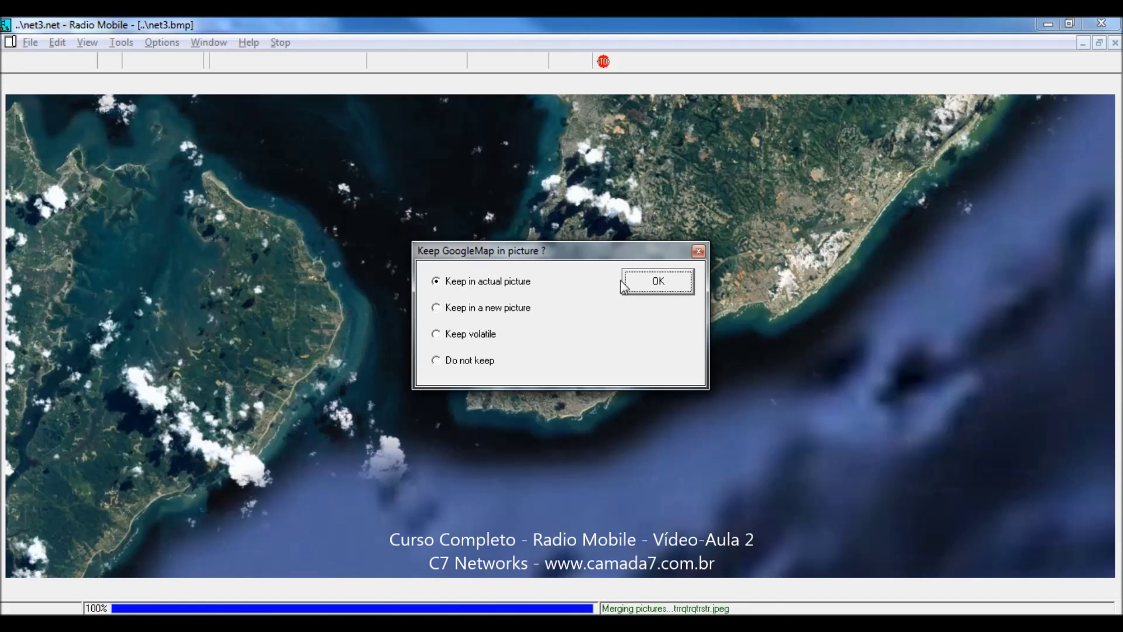
pyautogui.click(625, 281)
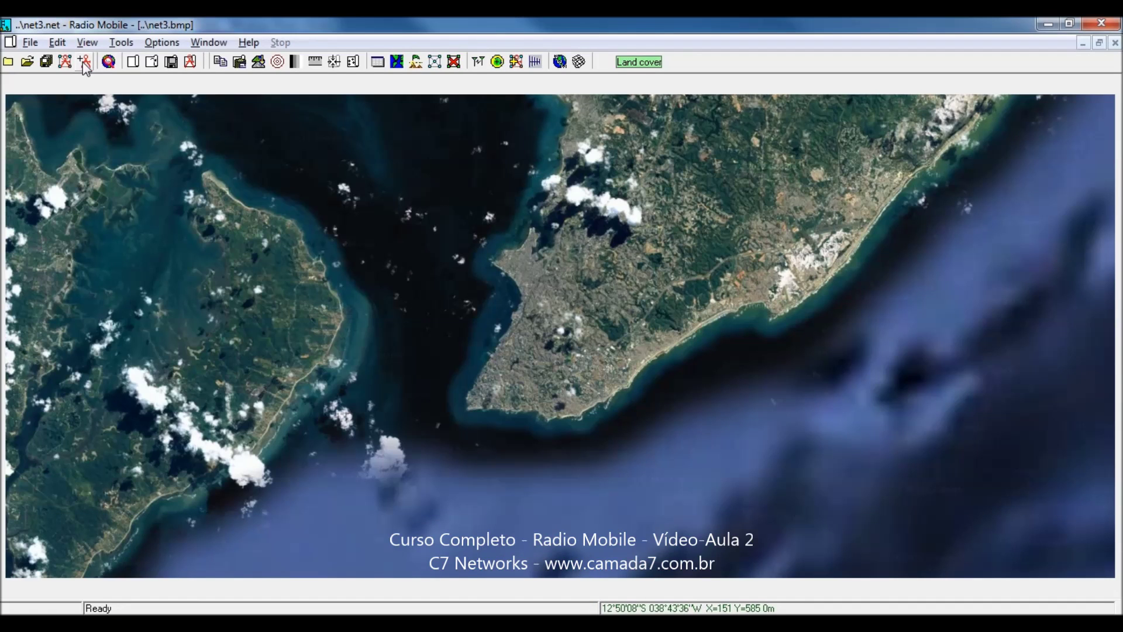
# - Reopen the unit properties and check the elevations of ERB 1, ERB 2, CLIENTE and ERB 3 against the unused Unit 5
pyautogui.click(84, 61)
pyautogui.click(331, 156)
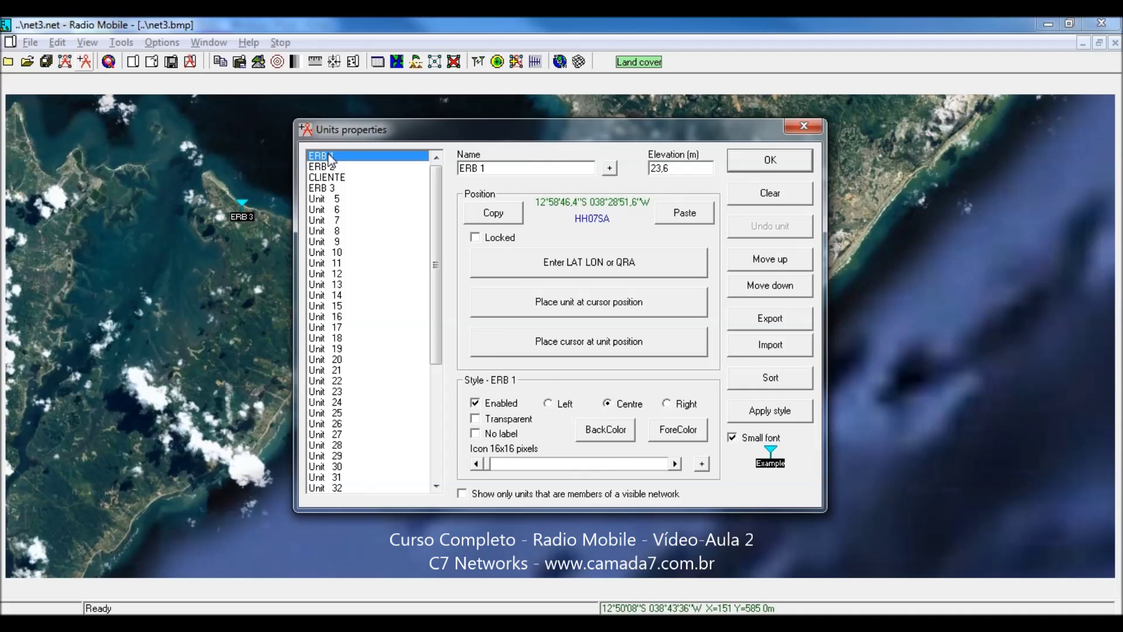
pyautogui.click(327, 168)
pyautogui.click(323, 178)
pyautogui.click(321, 190)
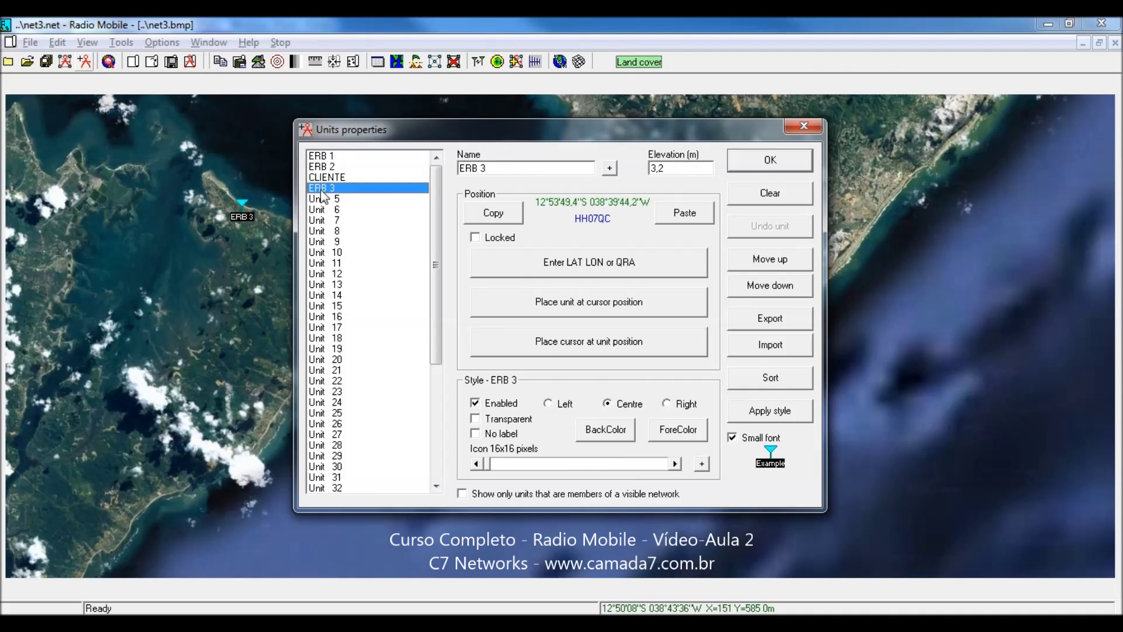
pyautogui.click(323, 198)
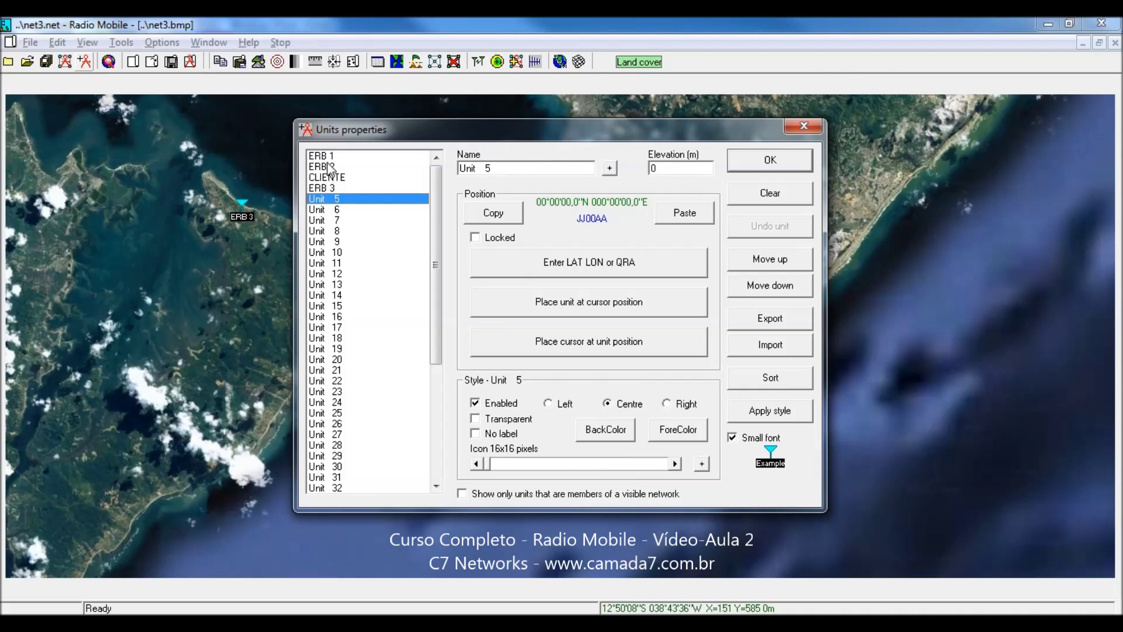
pyautogui.click(329, 157)
pyautogui.click(328, 168)
pyautogui.click(324, 178)
pyautogui.click(321, 188)
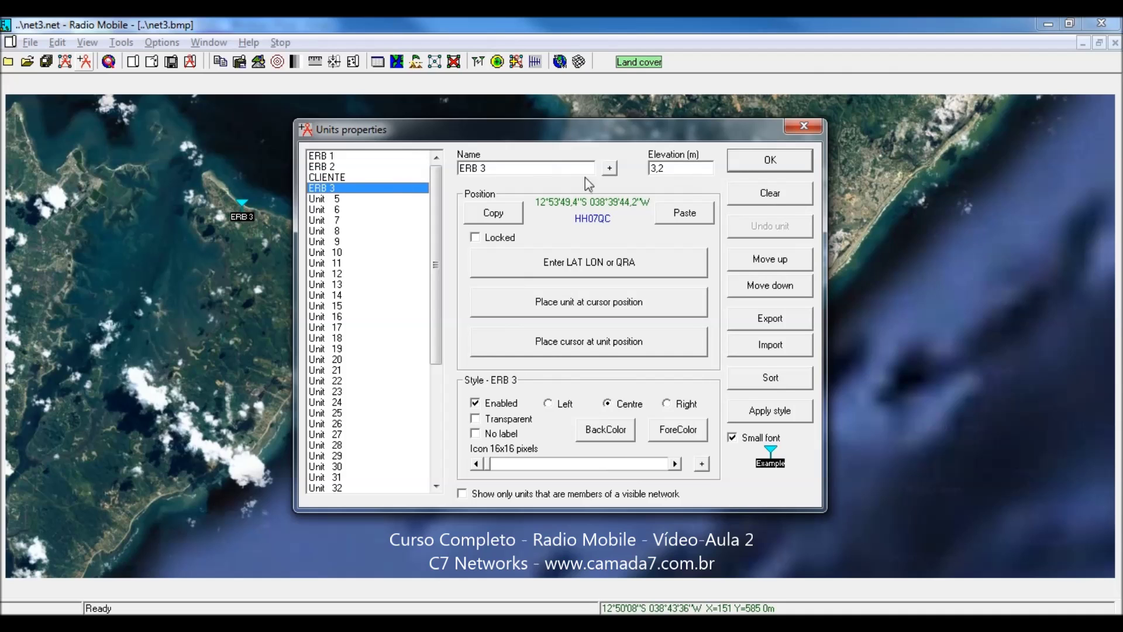
# - Accept the unit properties, open the network properties, and rename System 1 as RM5 + RD34
pyautogui.click(788, 163)
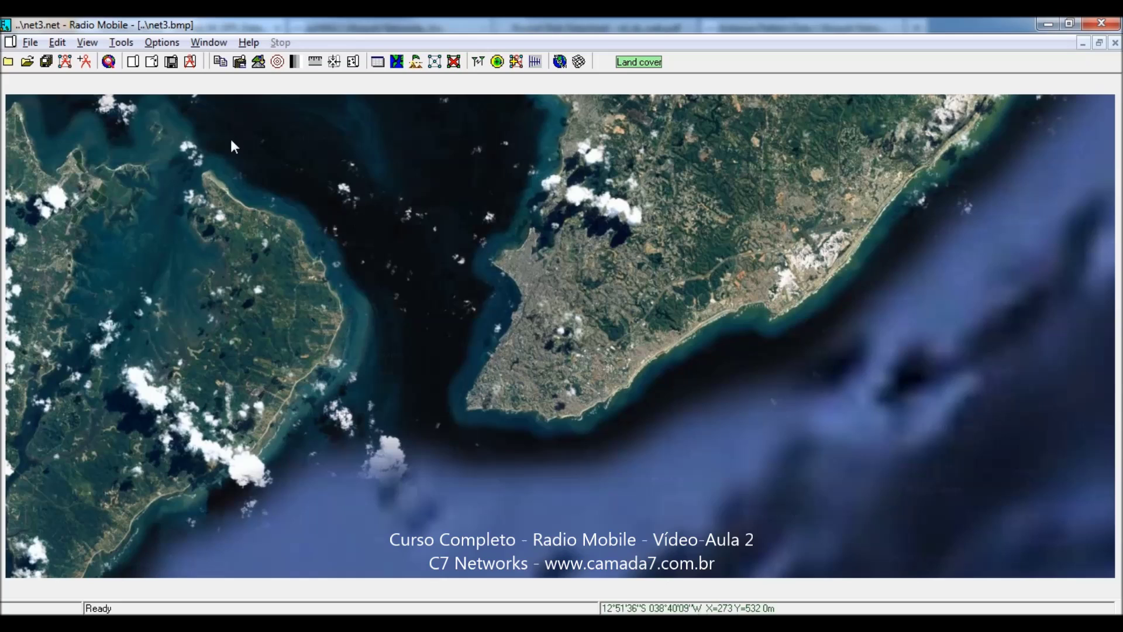
pyautogui.click(66, 62)
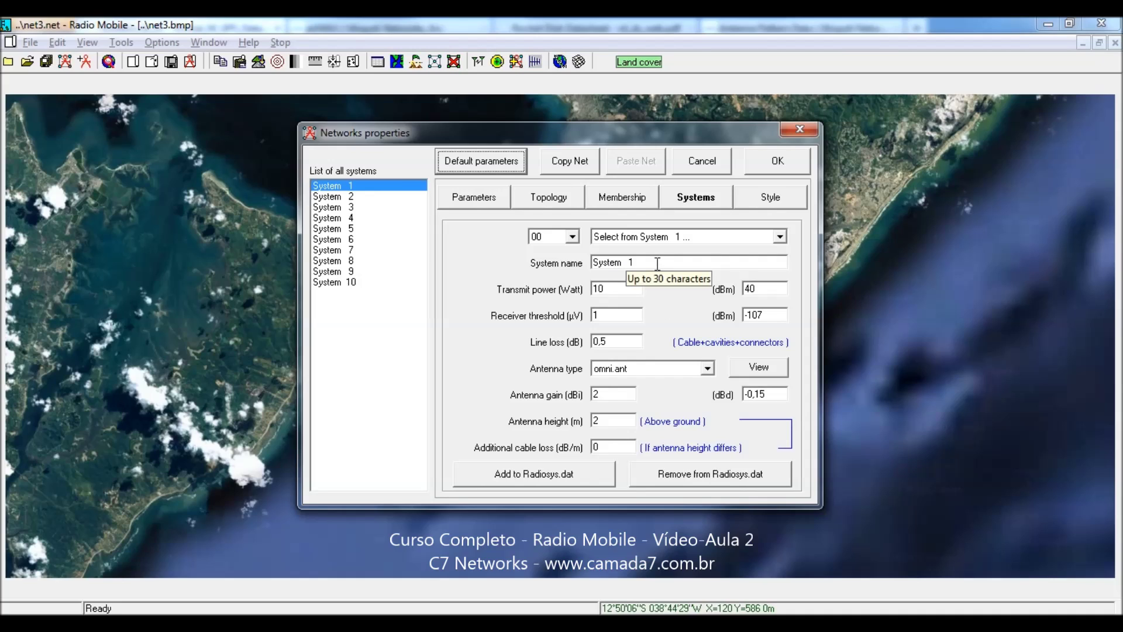
pyautogui.moveTo(644, 263); pyautogui.dragTo(563, 269)
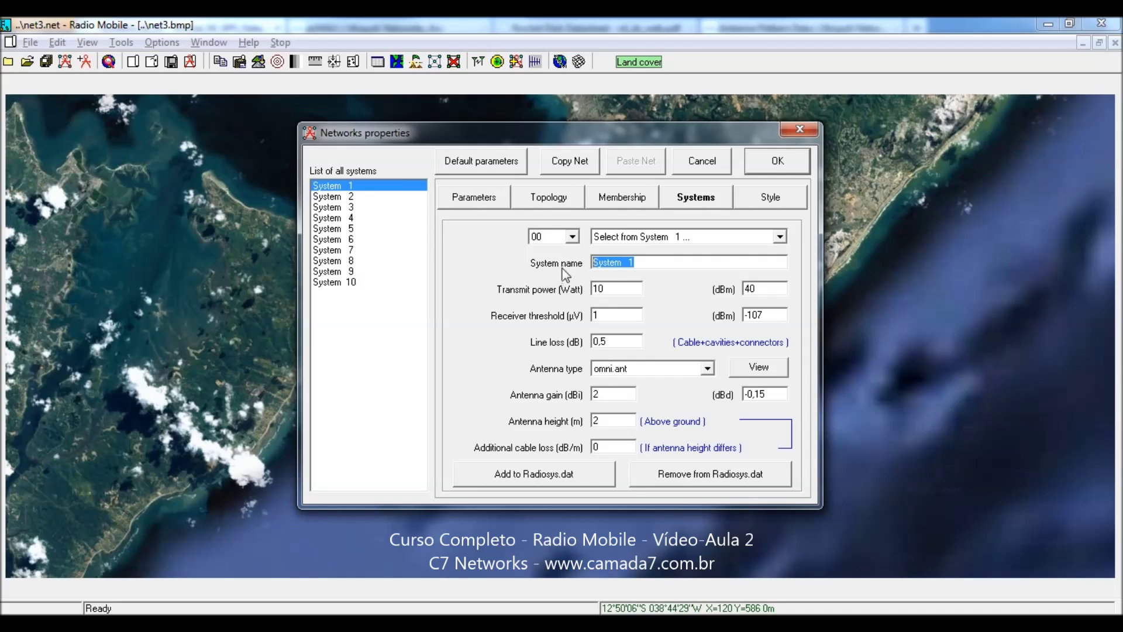
pyautogui.write('RRRR')
pyautogui.press('BackSpace')
pyautogui.press('BackSpace')
pyautogui.press('BackSpace')
pyautogui.write('M5 + RD34')
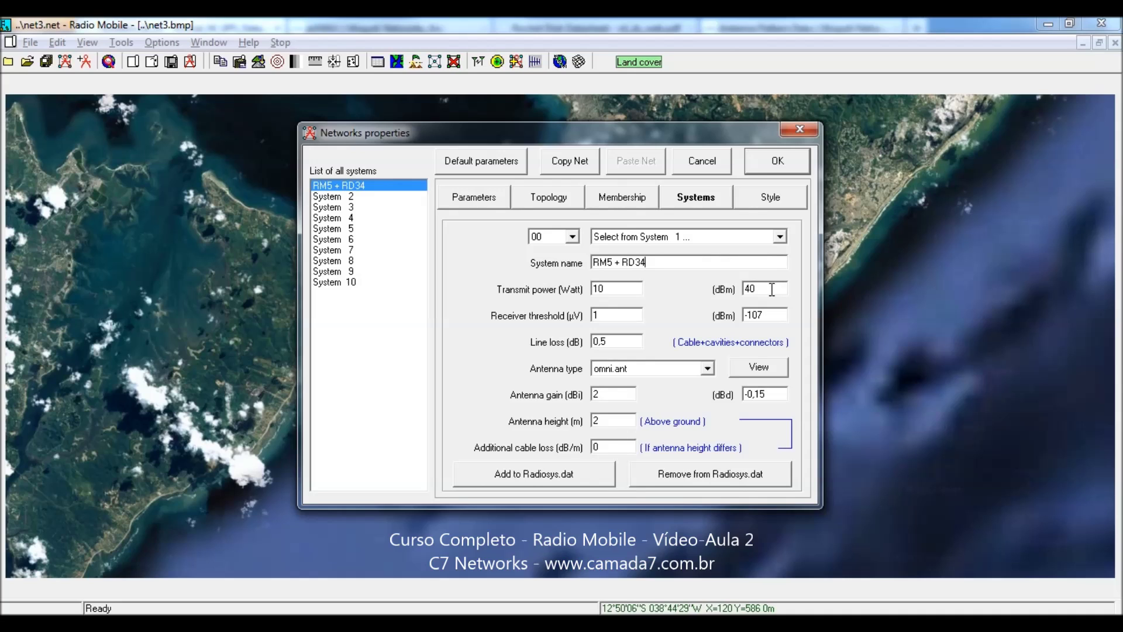
# - Look up the Rocket M5 output power in the Firefox datasheet and set the system's transmit power to 27 dBm in Radio Mobile
pyautogui.moveTo(530, 629)
pyautogui.click(520, 553)
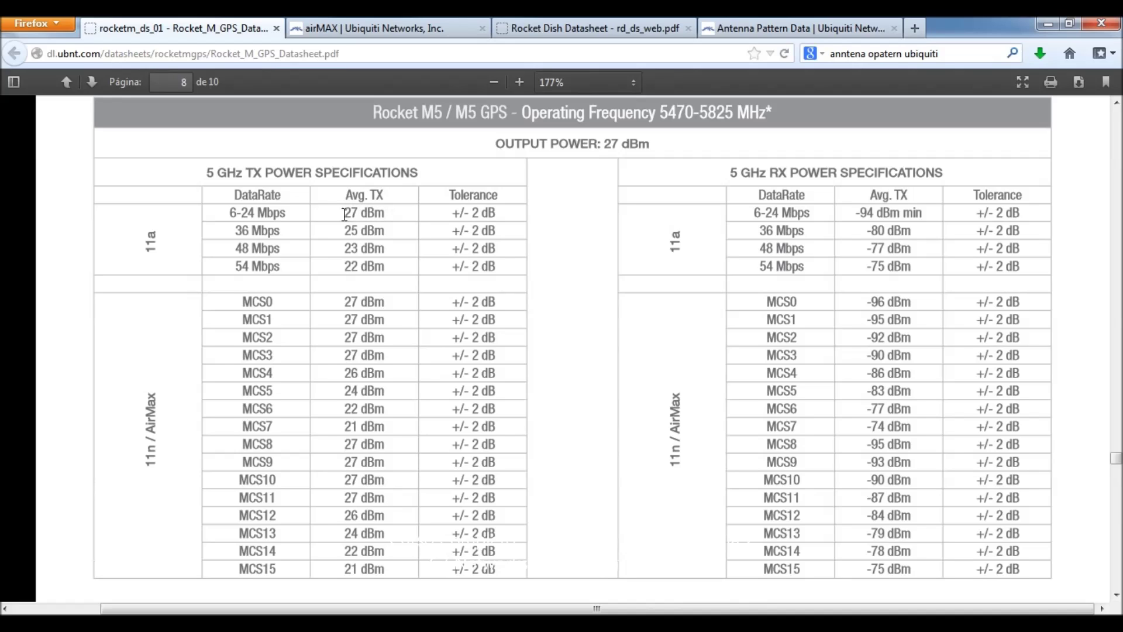
pyautogui.moveTo(343, 214); pyautogui.dragTo(387, 219)
pyautogui.click(389, 217)
pyautogui.hotkey('alt', 'Tab')
pyautogui.moveTo(765, 287); pyautogui.dragTo(742, 295)
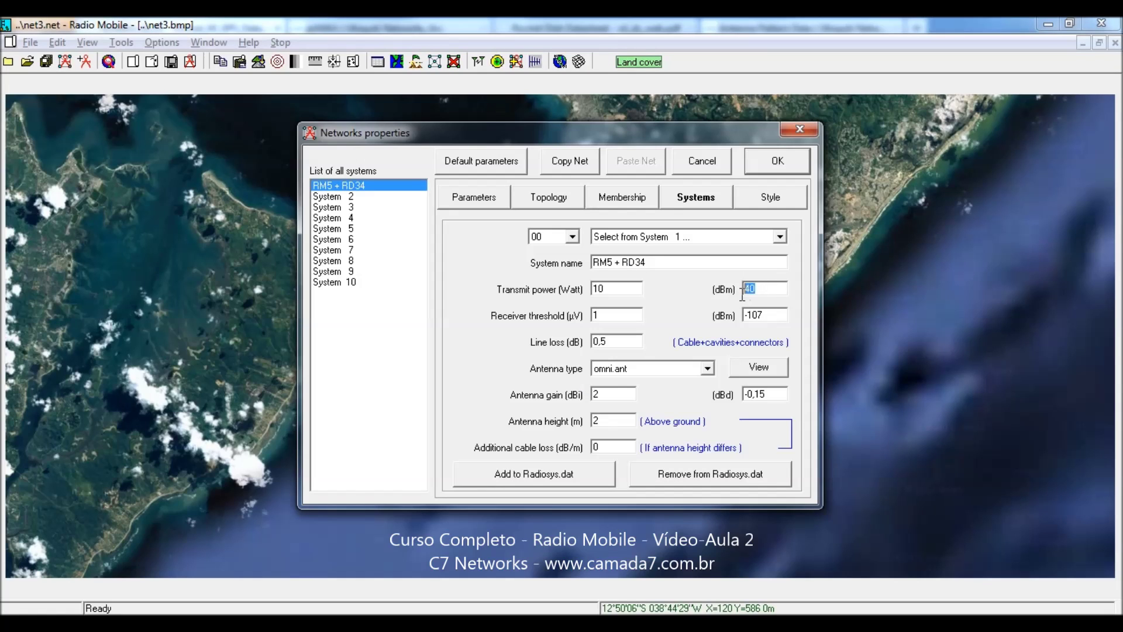
pyautogui.write('27')
# - Check the receive sensitivities in the datasheet and set the receiver threshold to -96 dBm and the line loss to 2,5 dB
pyautogui.moveTo(578, 323)
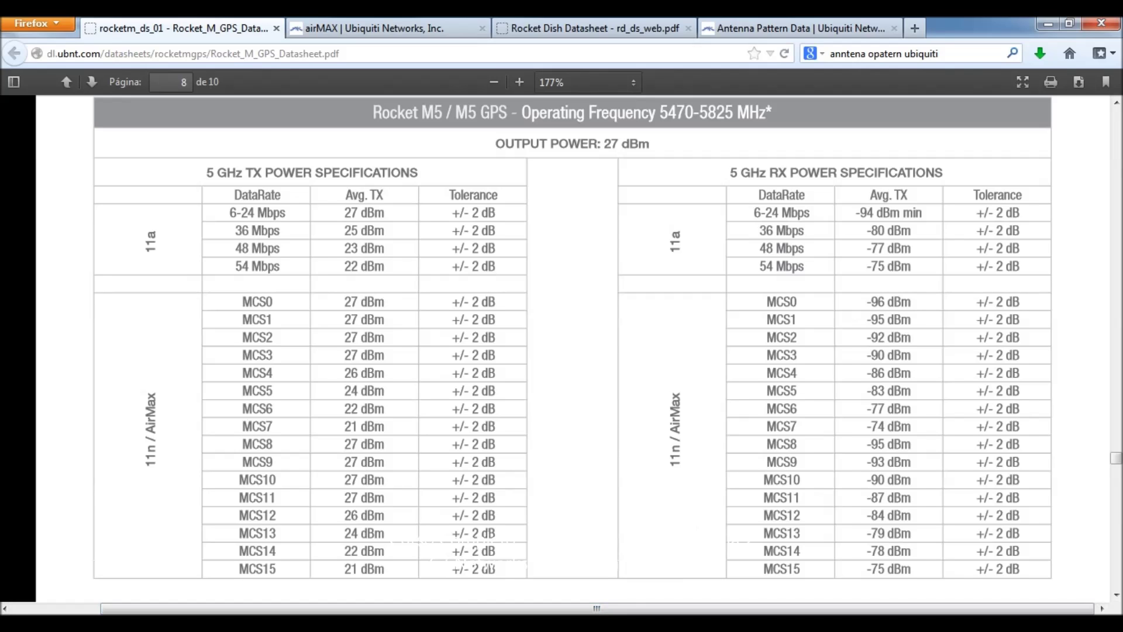
pyautogui.moveTo(530, 624)
pyautogui.click(409, 626)
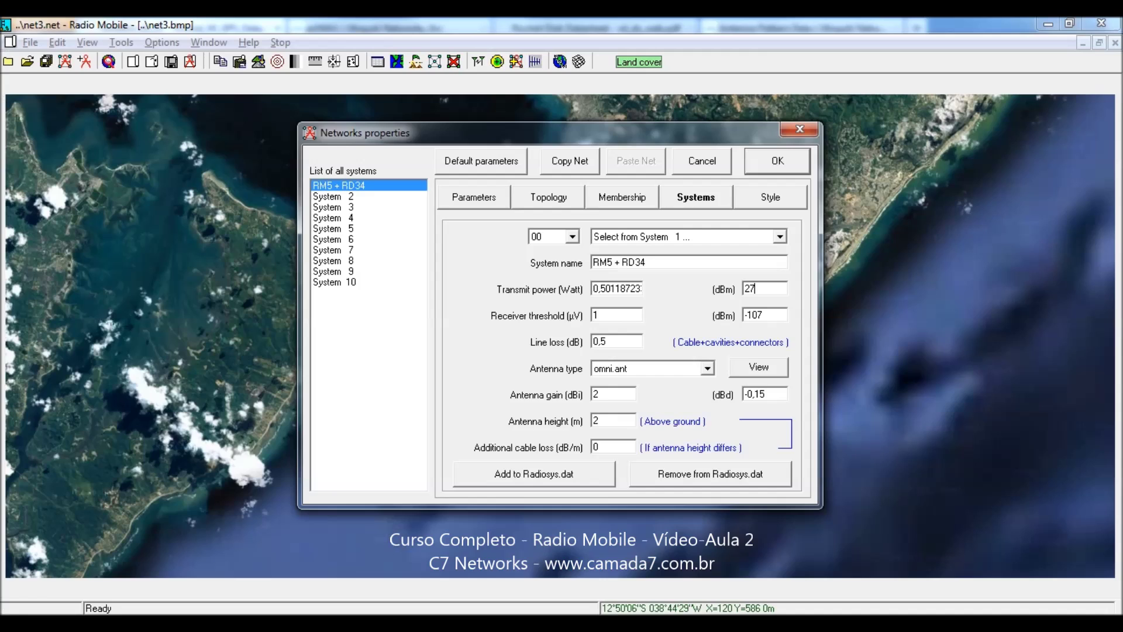
pyautogui.click(766, 314)
pyautogui.moveTo(769, 320); pyautogui.dragTo(751, 319)
pyautogui.write('96')
pyautogui.moveTo(610, 342); pyautogui.dragTo(592, 343)
pyautogui.write('2,5')
# - Switch to Firefox and examine Ubiquiti's Antenna Pattern Data list for the .ant downloads, down to the RD-5G34 entries
pyautogui.hotkey('alt', 'Tab')
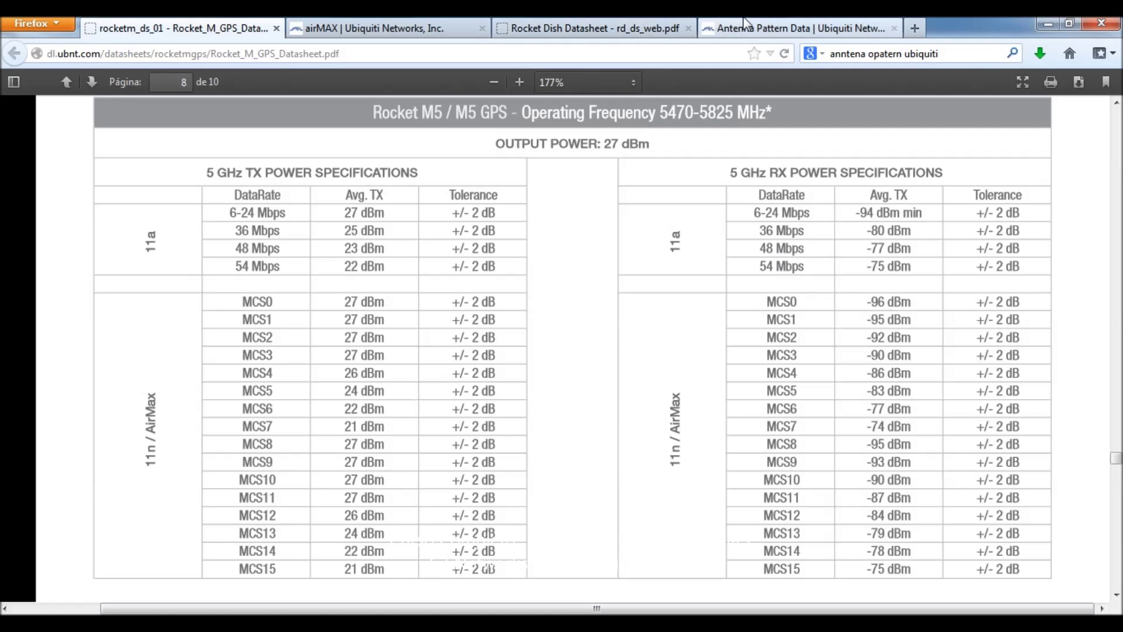
pyautogui.click(640, 25)
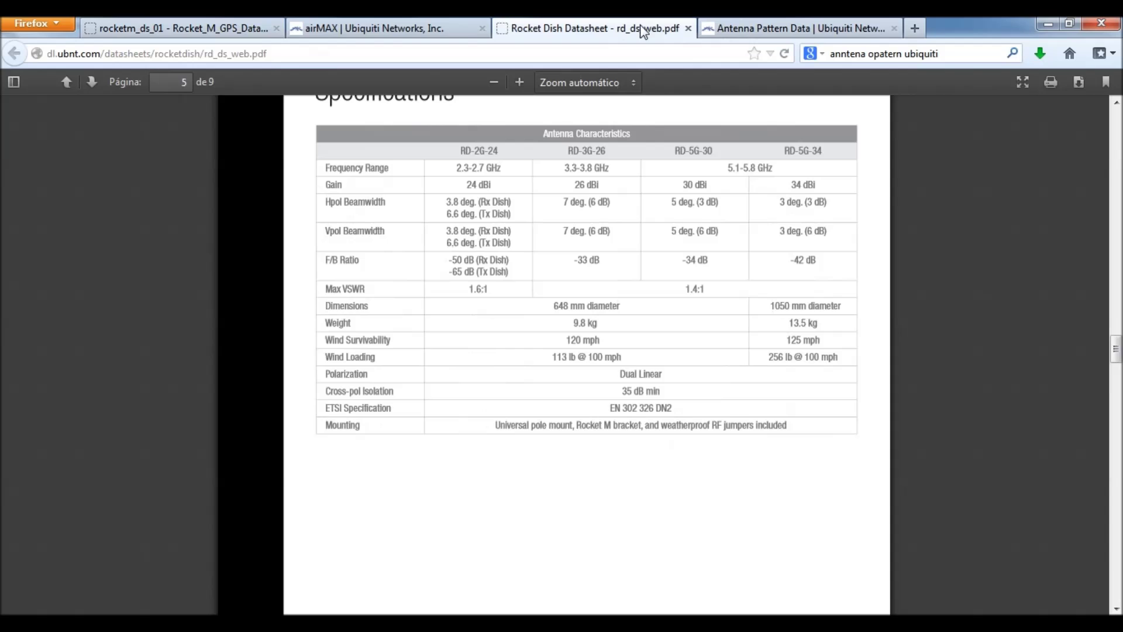
pyautogui.click(401, 35)
pyautogui.click(763, 24)
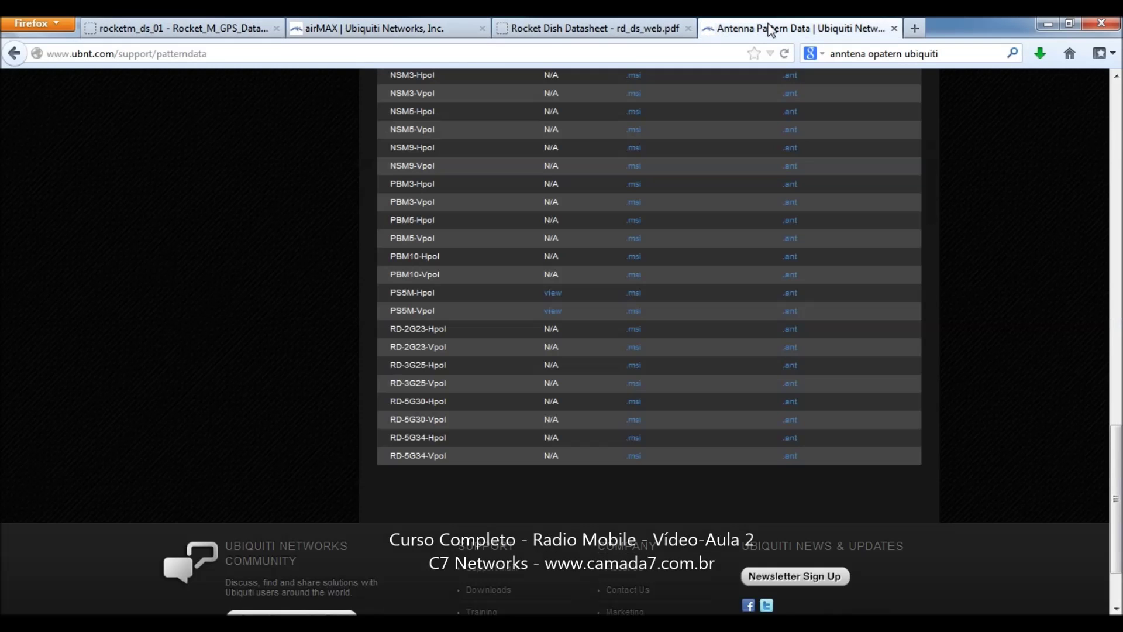
pyautogui.scroll(10, 1047, 263)
pyautogui.scroll(15, 1056, 280)
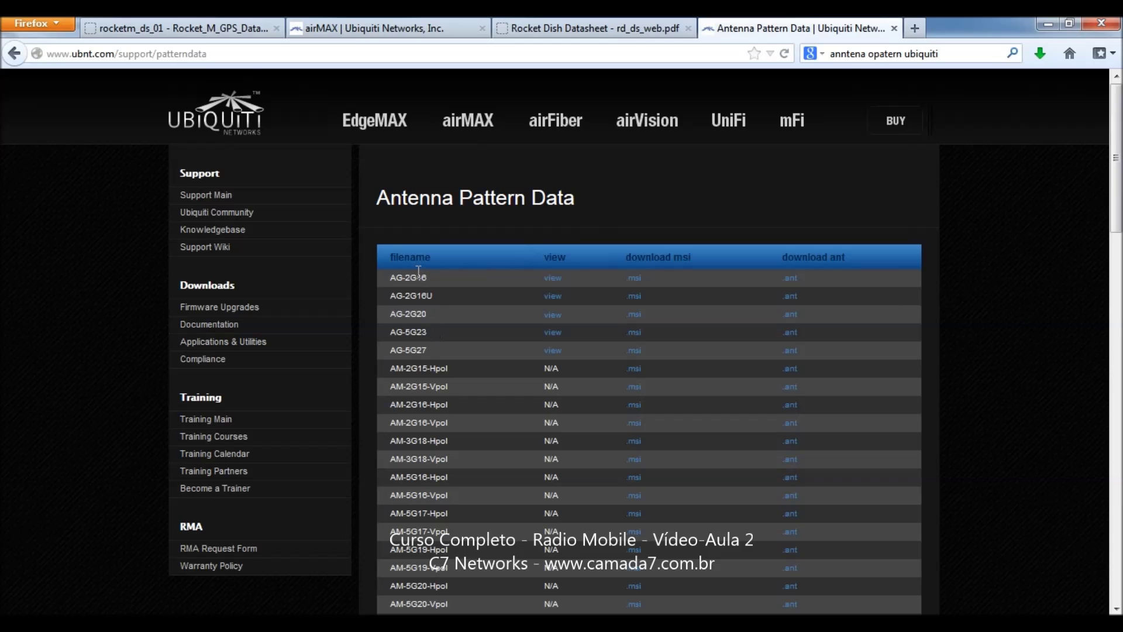
pyautogui.scroll(-4, 419, 275)
pyautogui.scroll(-3, 419, 275)
pyautogui.scroll(7, 860, 271)
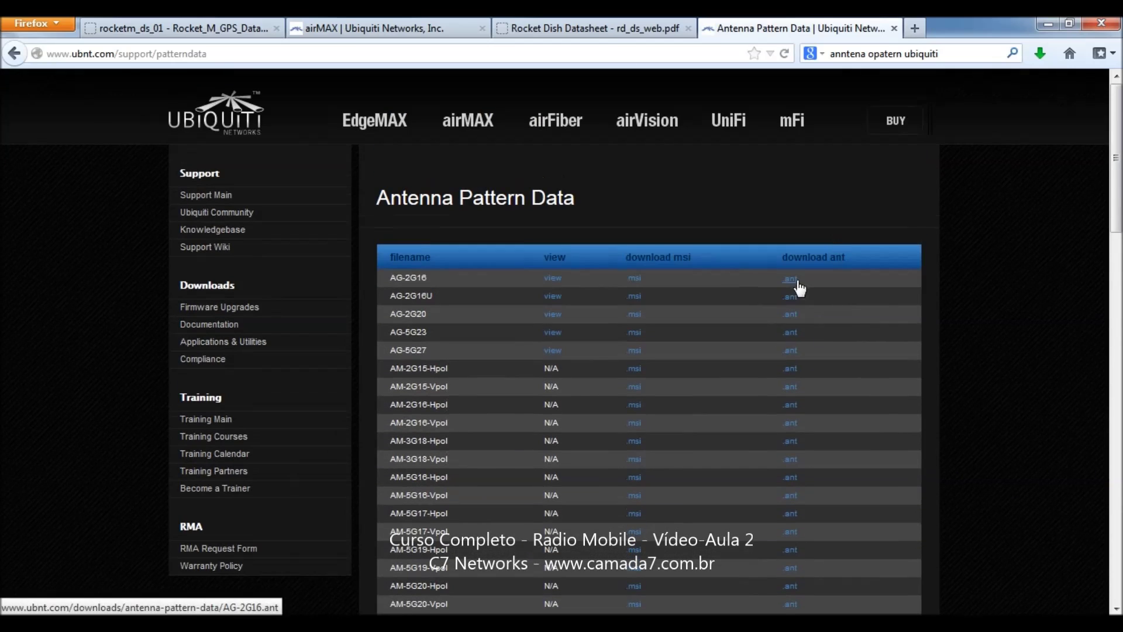
pyautogui.scroll(-8, 421, 433)
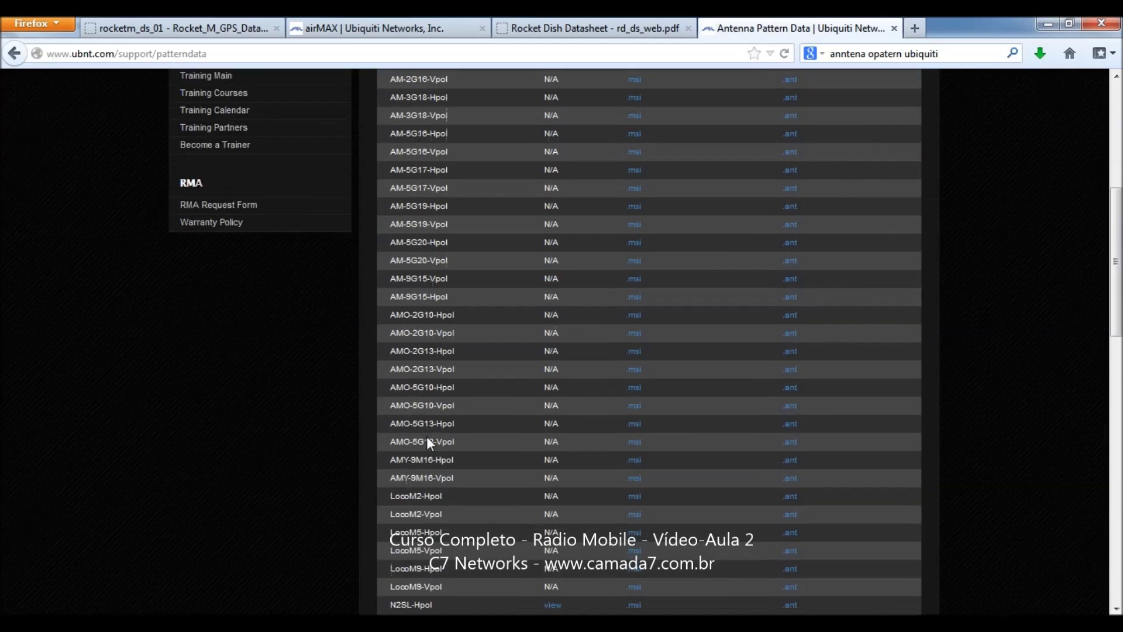
pyautogui.scroll(-11, 442, 421)
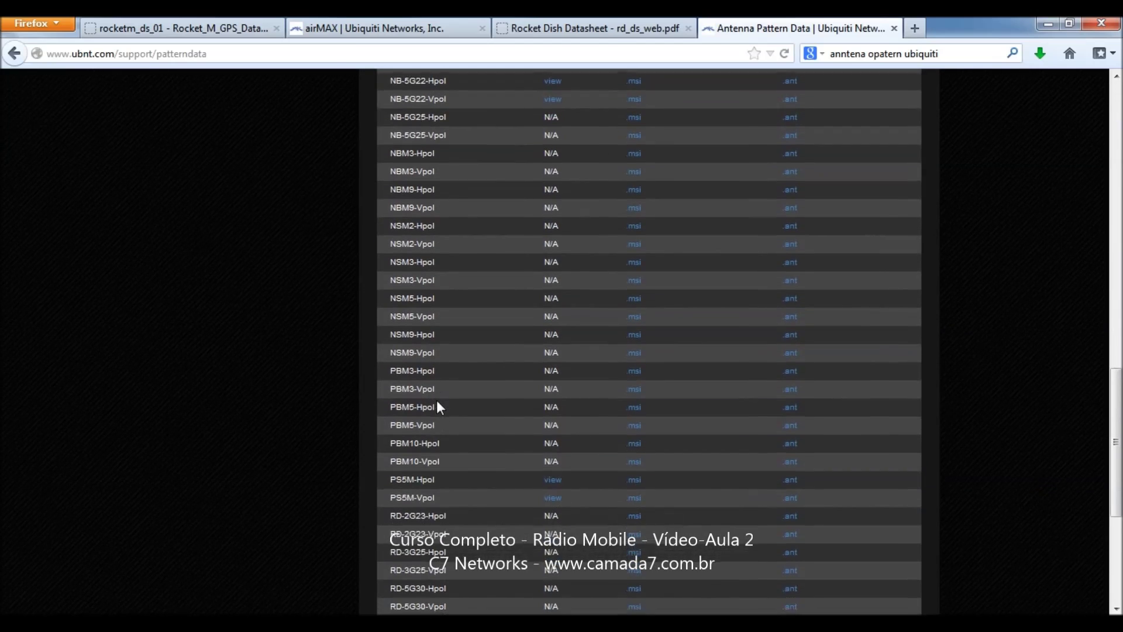
pyautogui.scroll(-2, 437, 402)
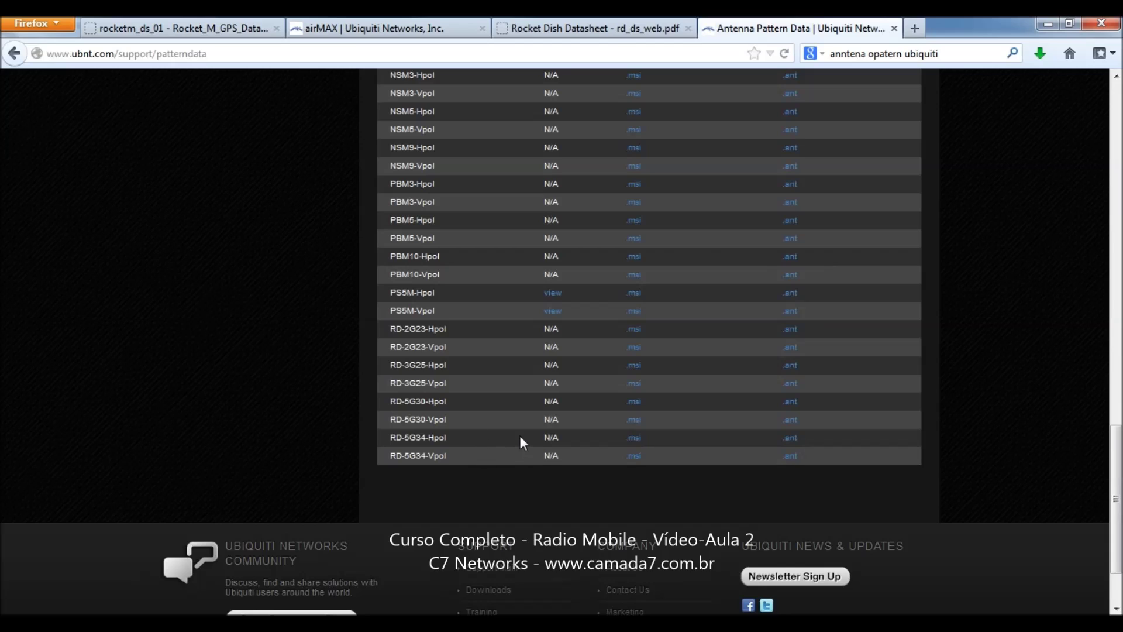
# - Switch to Windows Explorer and check where the antenna files are stored, in the antenna folder inside C:\RadioMobile
pyautogui.moveTo(325, 624)
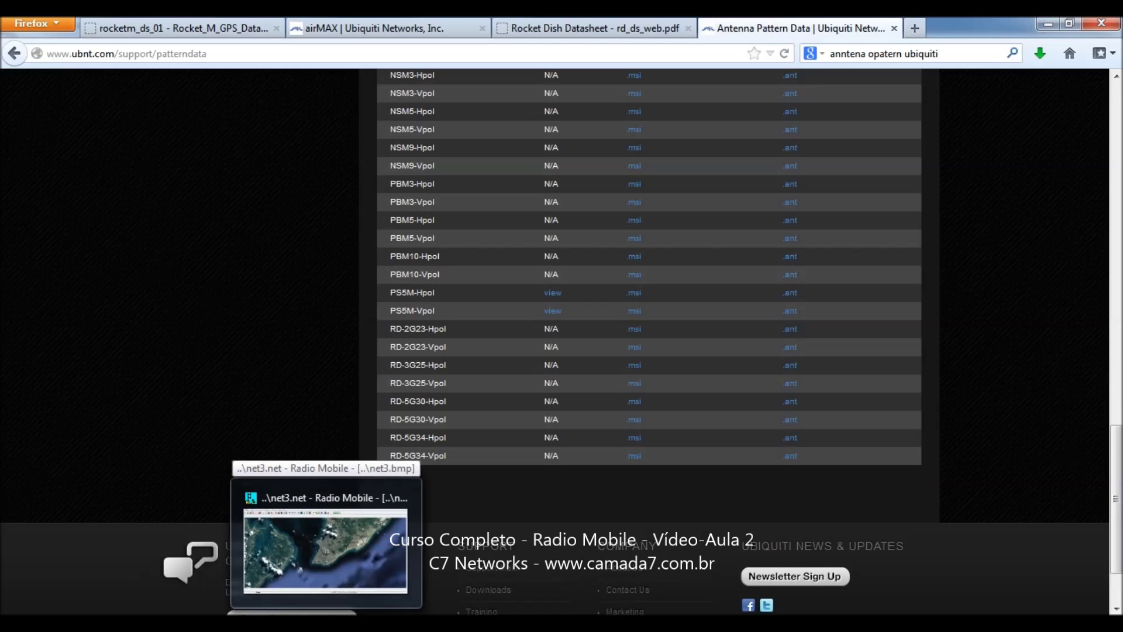
pyautogui.moveTo(195, 624)
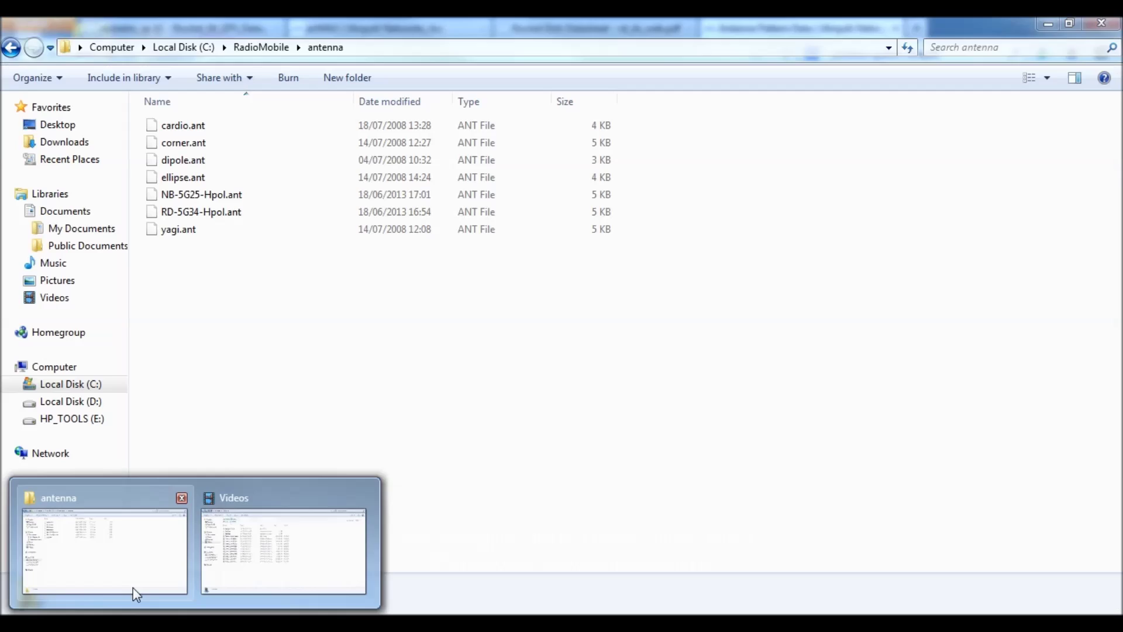
pyautogui.click(132, 587)
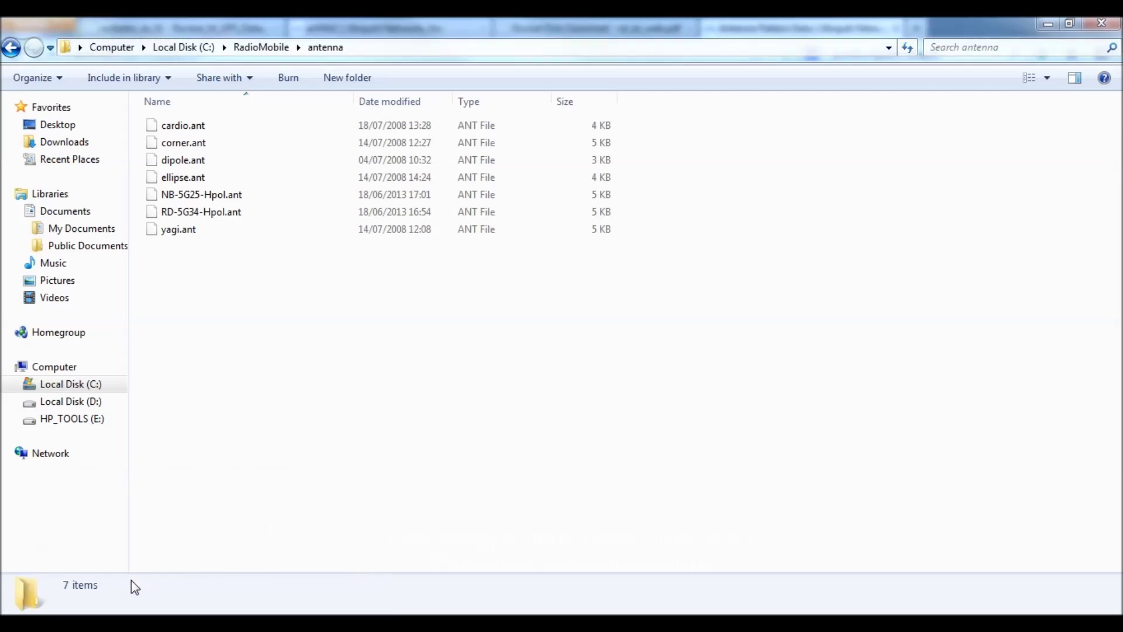
pyautogui.click(259, 48)
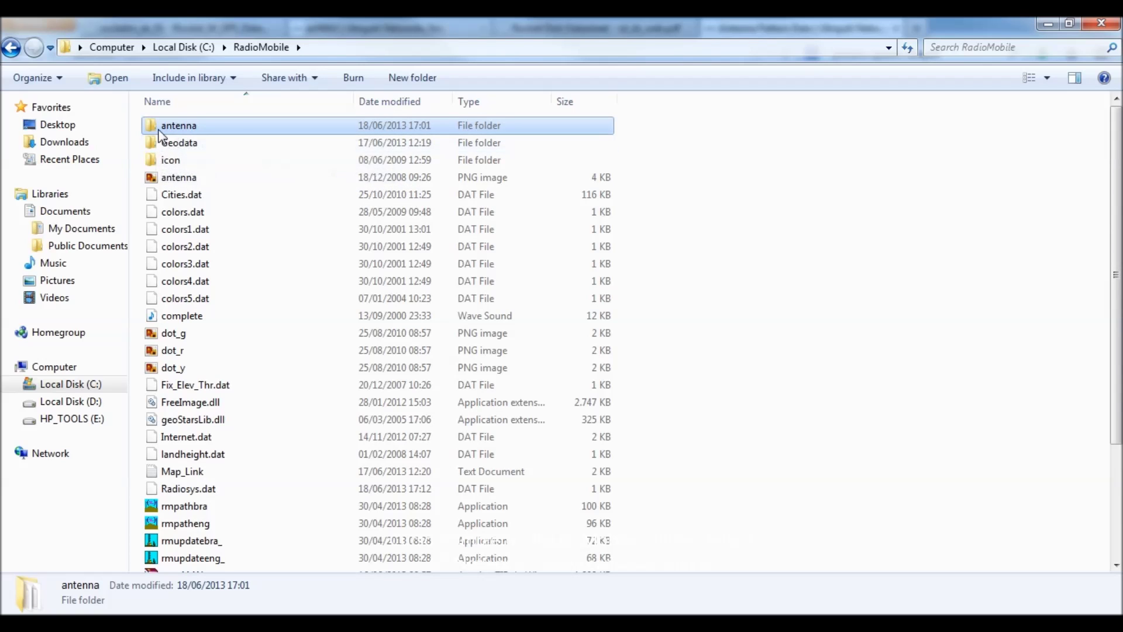
pyautogui.doubleClick(152, 125)
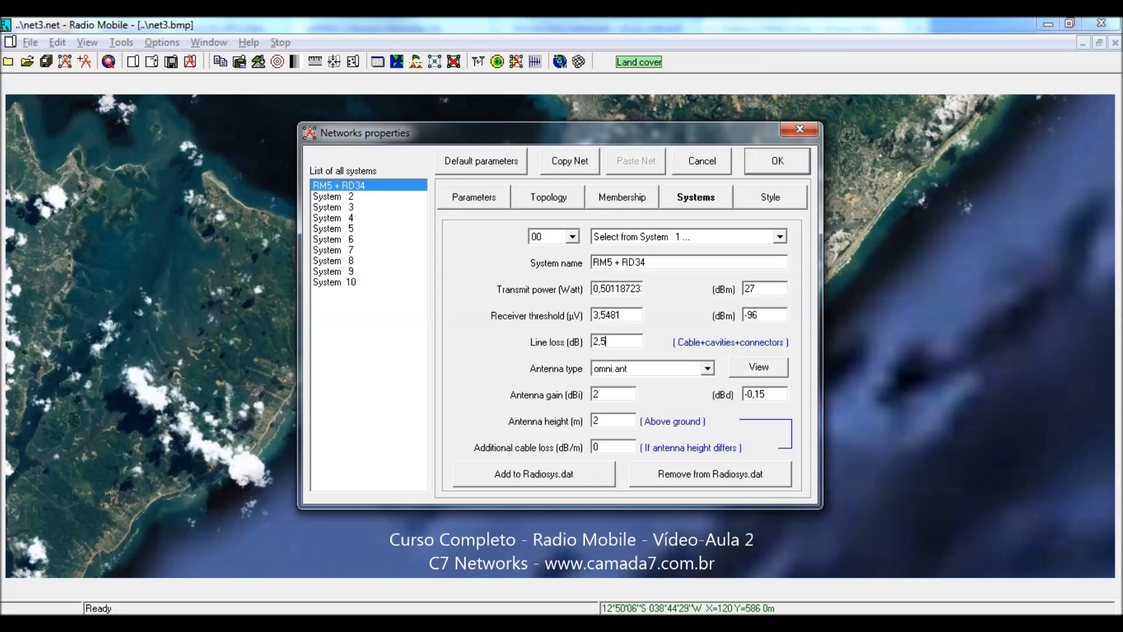
# - Back in Radio Mobile, set the antenna type to RD-5G34-Hpol.ant with a gain of 34 dBi and view its antenna pattern
pyautogui.click(708, 369)
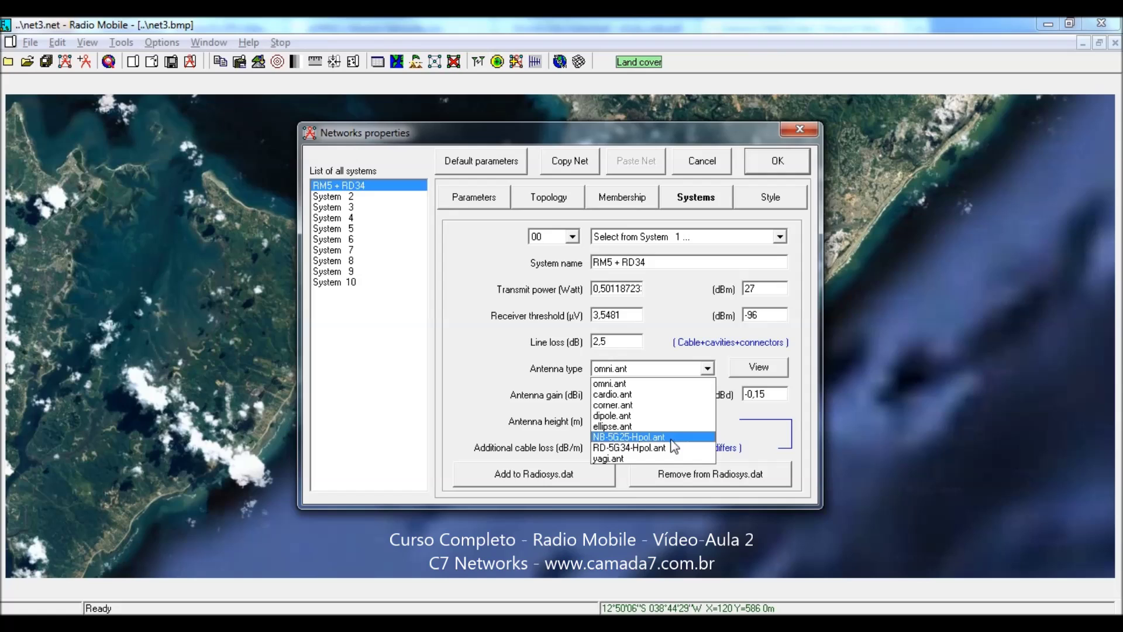
pyautogui.click(636, 449)
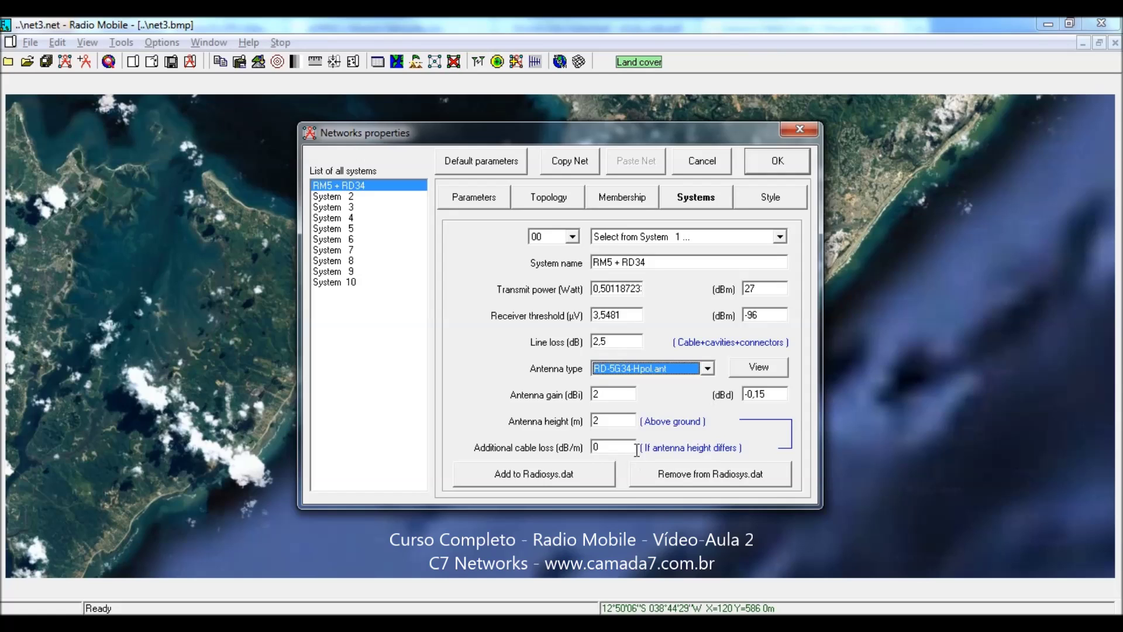
pyautogui.click(660, 261)
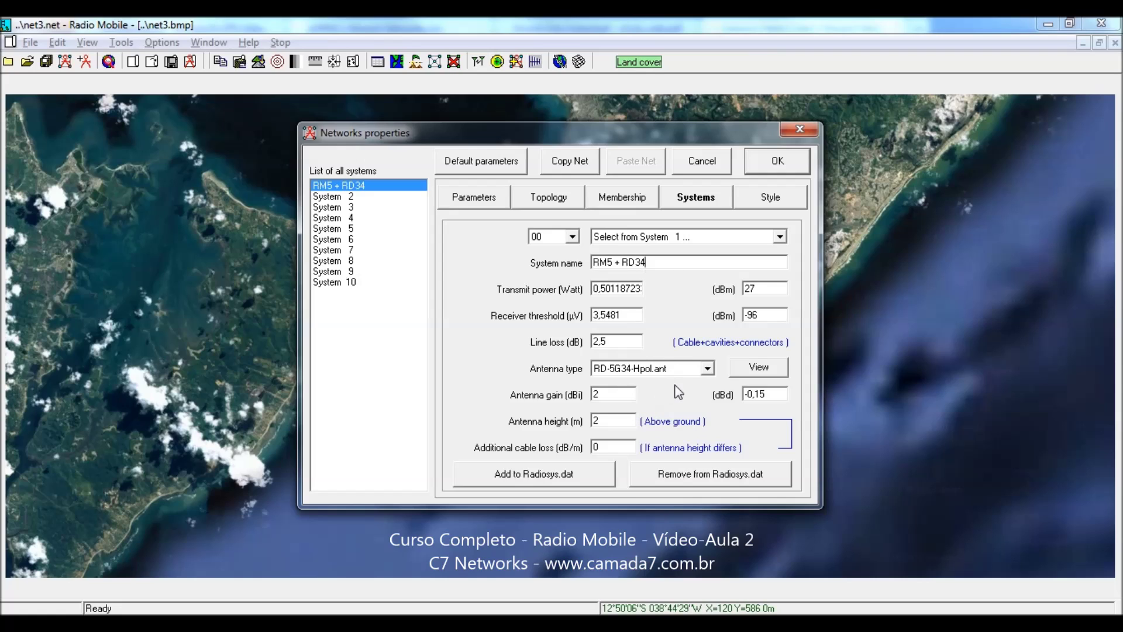
pyautogui.doubleClick(607, 394)
pyautogui.write('34')
pyautogui.click(759, 367)
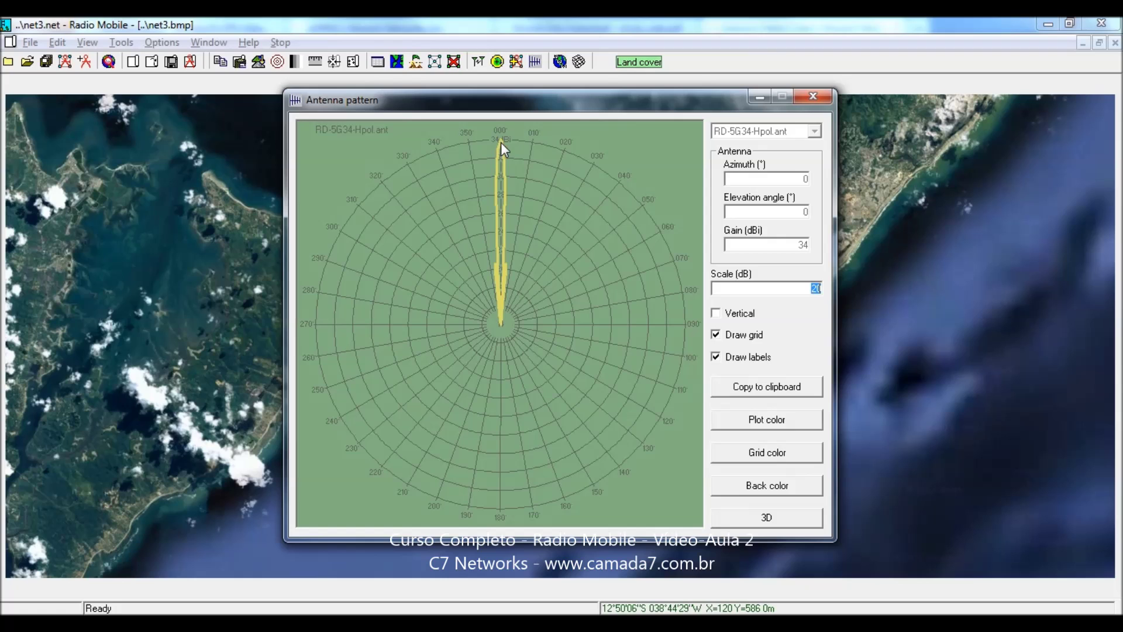
pyautogui.click(813, 98)
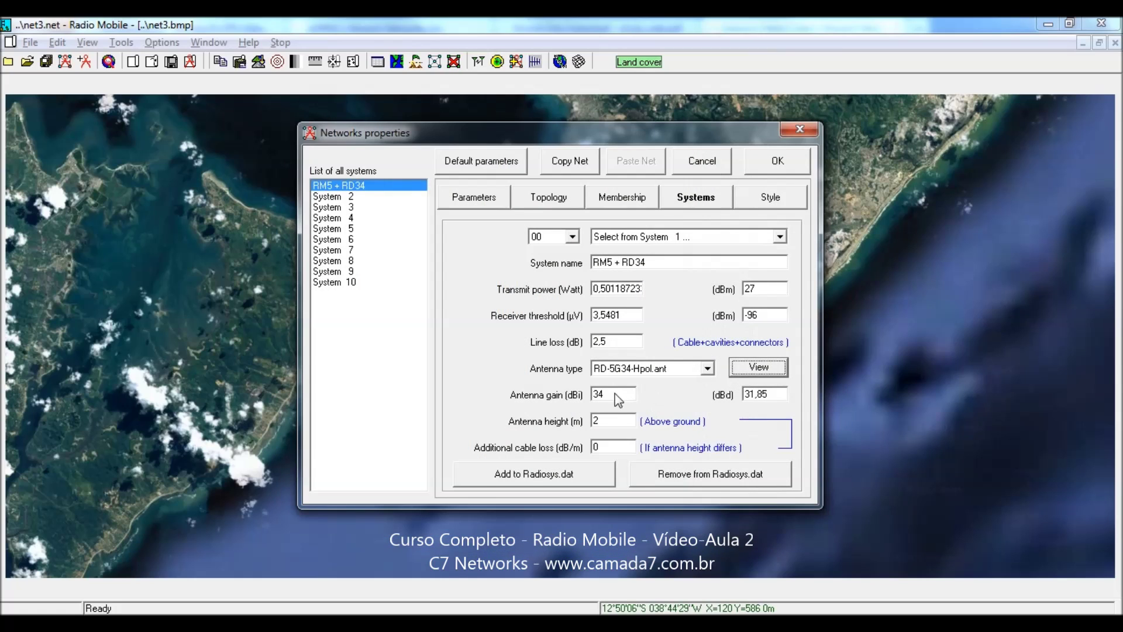
# - Try an antenna gain of 20 dBi, view the pattern with it, and restore the gain to 34 dBi
pyautogui.moveTo(611, 395); pyautogui.dragTo(591, 395)
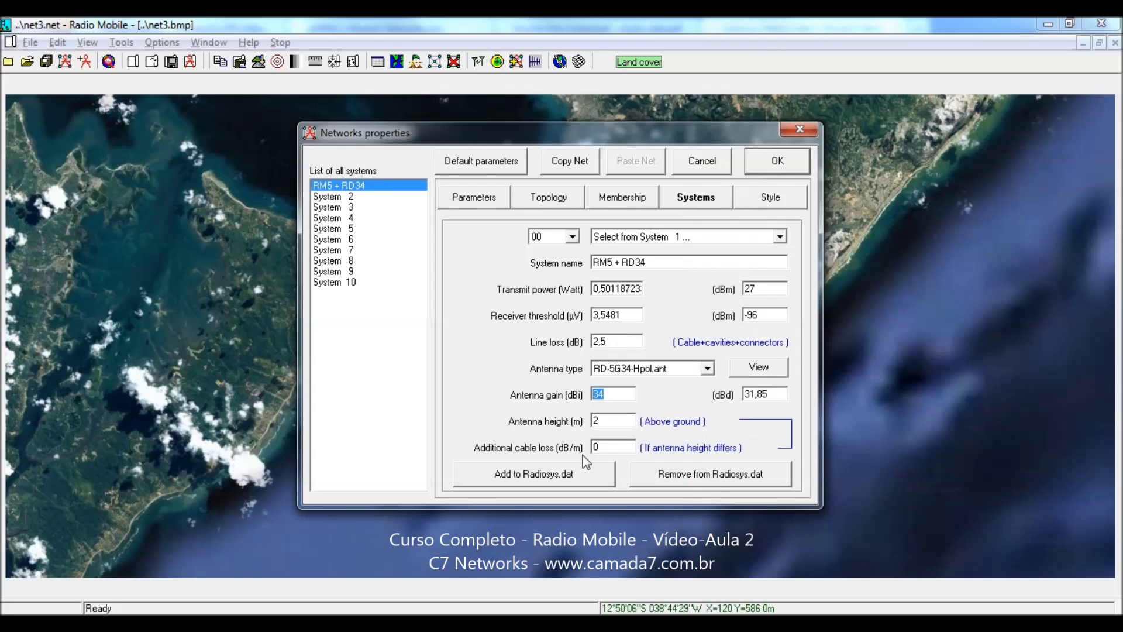
pyautogui.write('20')
pyautogui.click(759, 367)
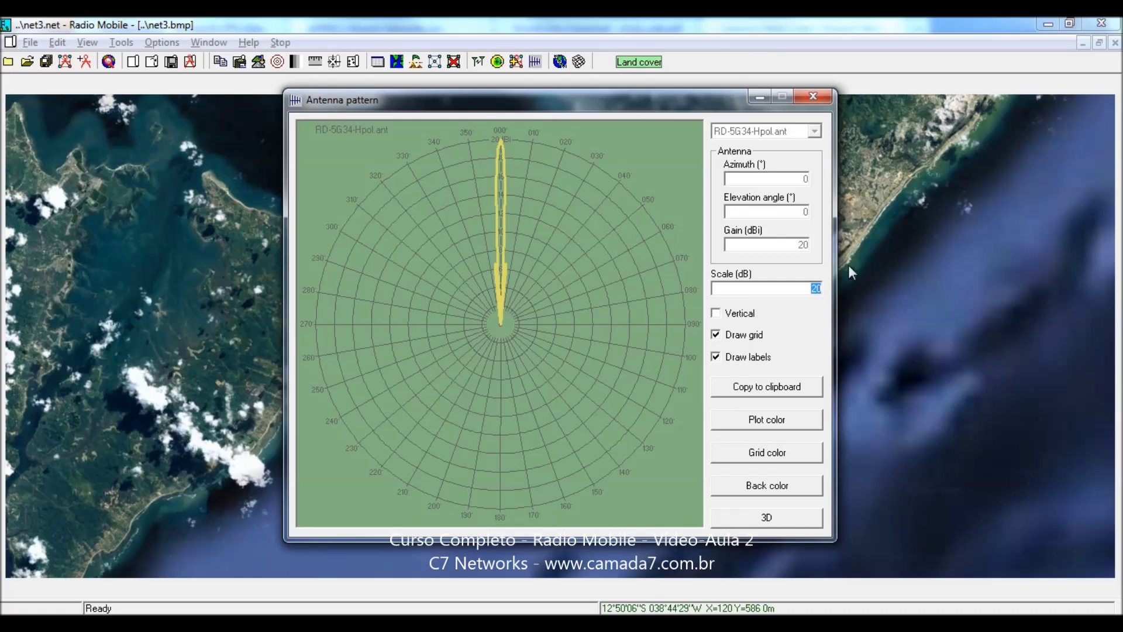
pyautogui.click(813, 96)
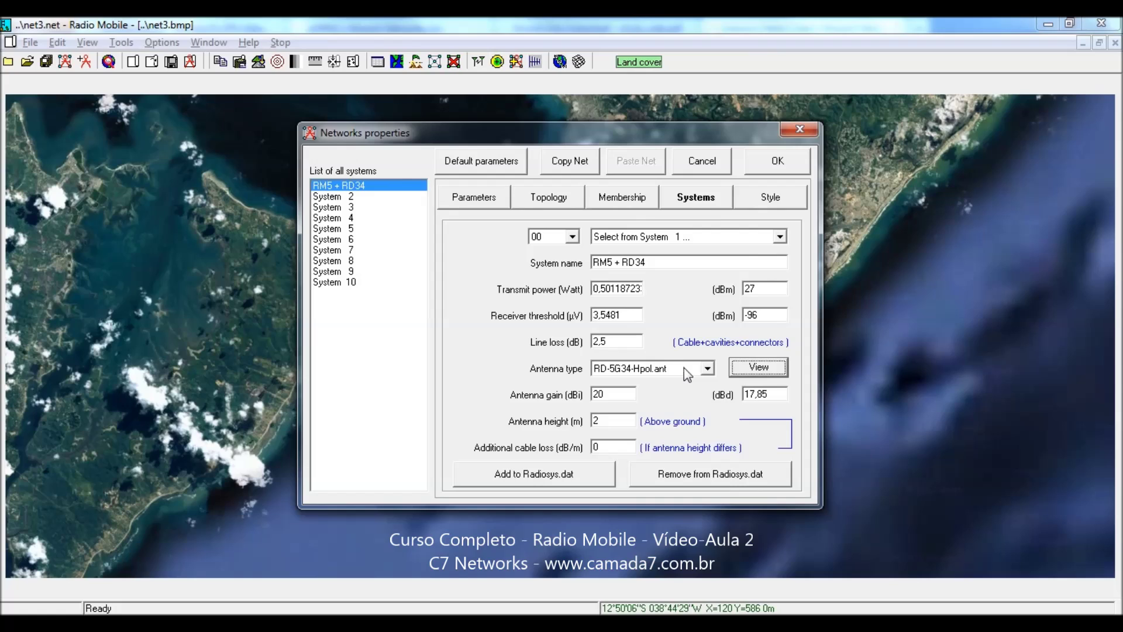
pyautogui.doubleClick(603, 394)
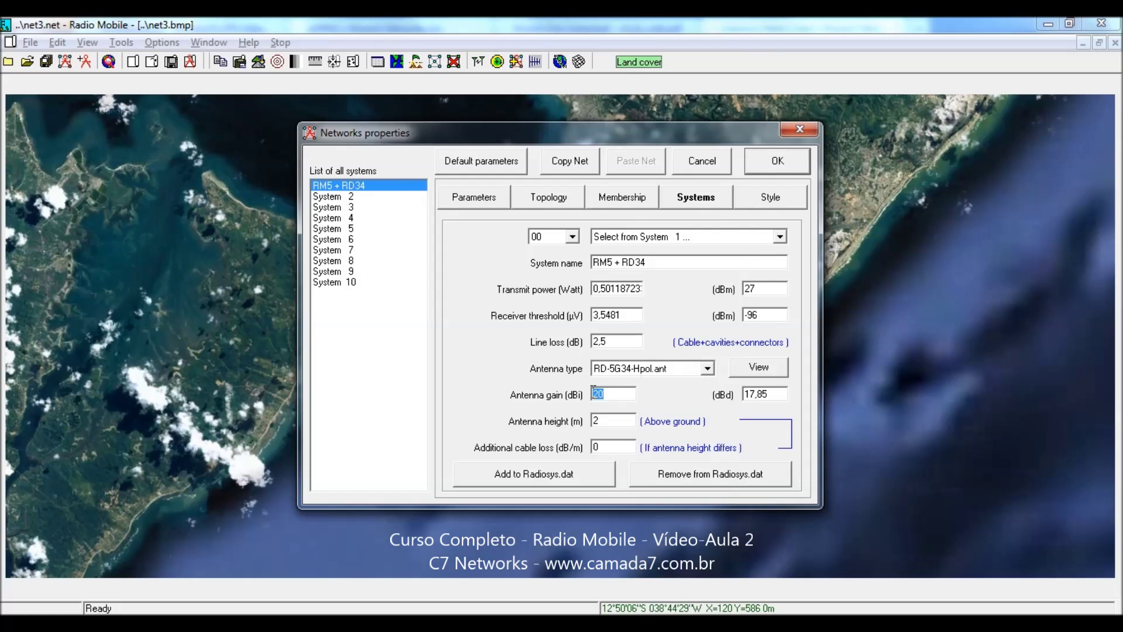
pyautogui.write('34')
# - Set the antenna height to 20 m and add the RM5 + RD34 system to Radiosys.dat
pyautogui.doubleClick(596, 421)
pyautogui.write('20')
pyautogui.click(610, 449)
pyautogui.click(549, 476)
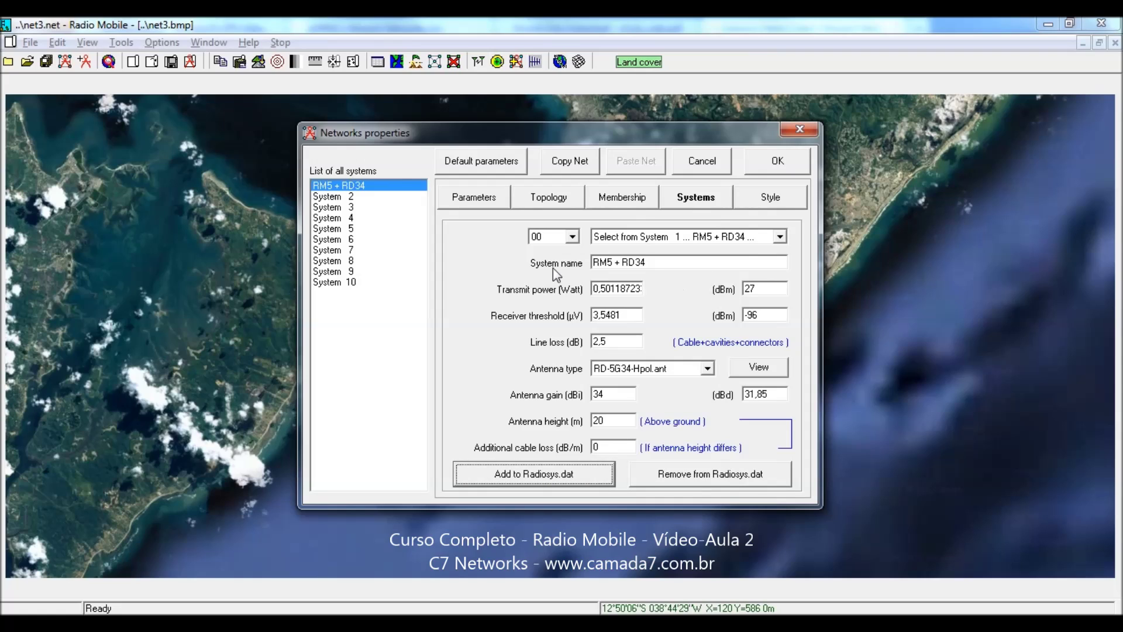
# - Load the saved RM5 + RD34 preset into System 2
pyautogui.click(339, 197)
pyautogui.click(342, 188)
pyautogui.click(342, 197)
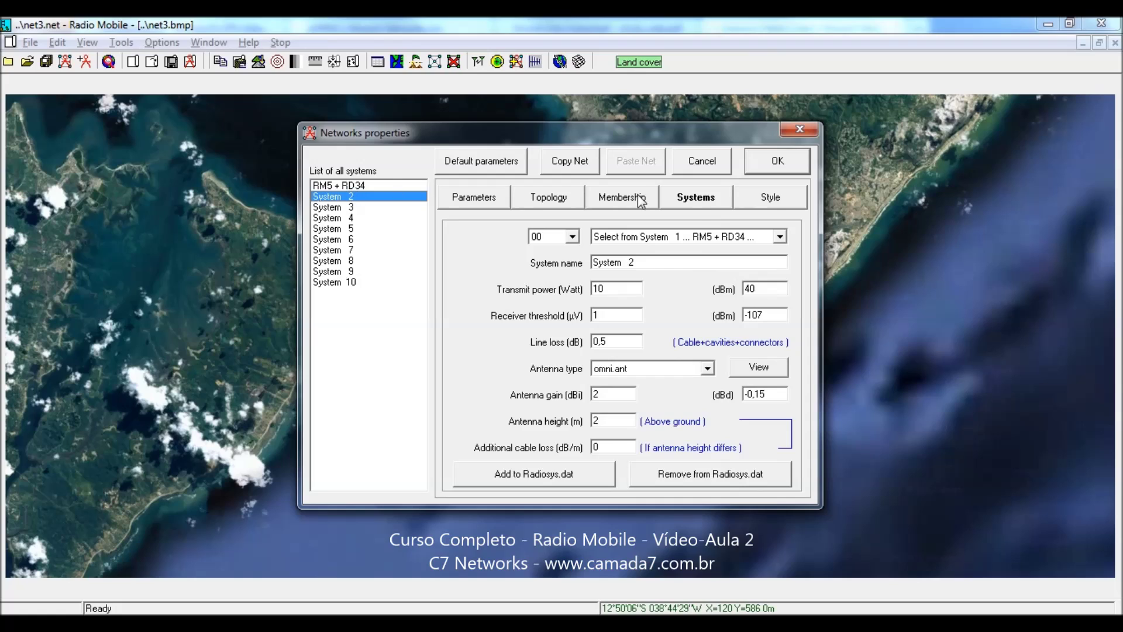
pyautogui.click(721, 234)
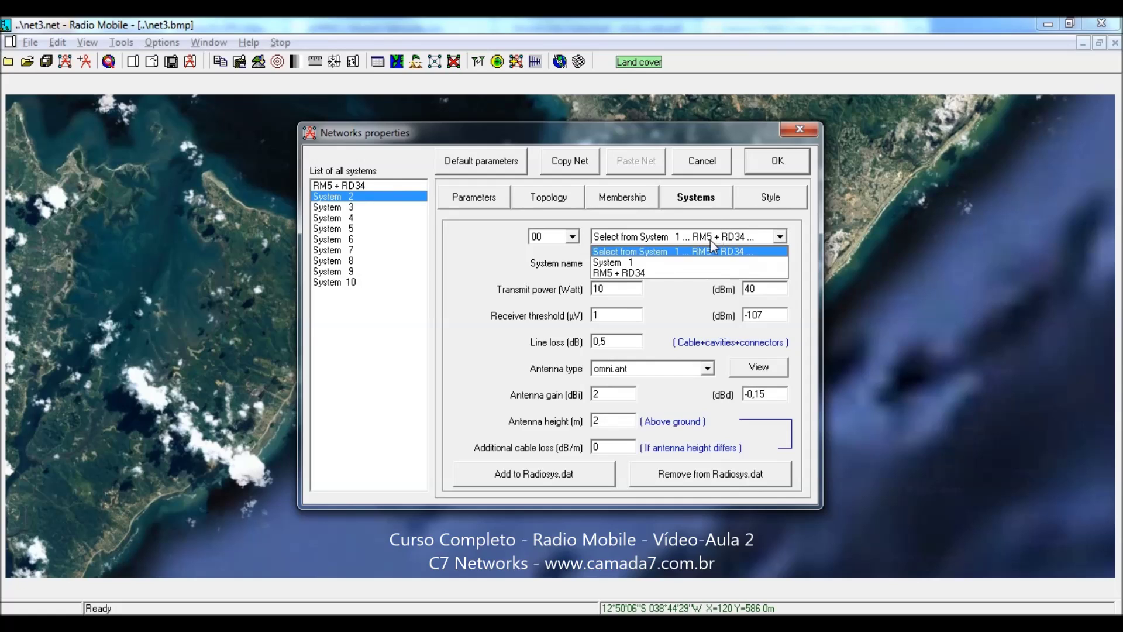
pyautogui.click(664, 282)
pyautogui.click(650, 261)
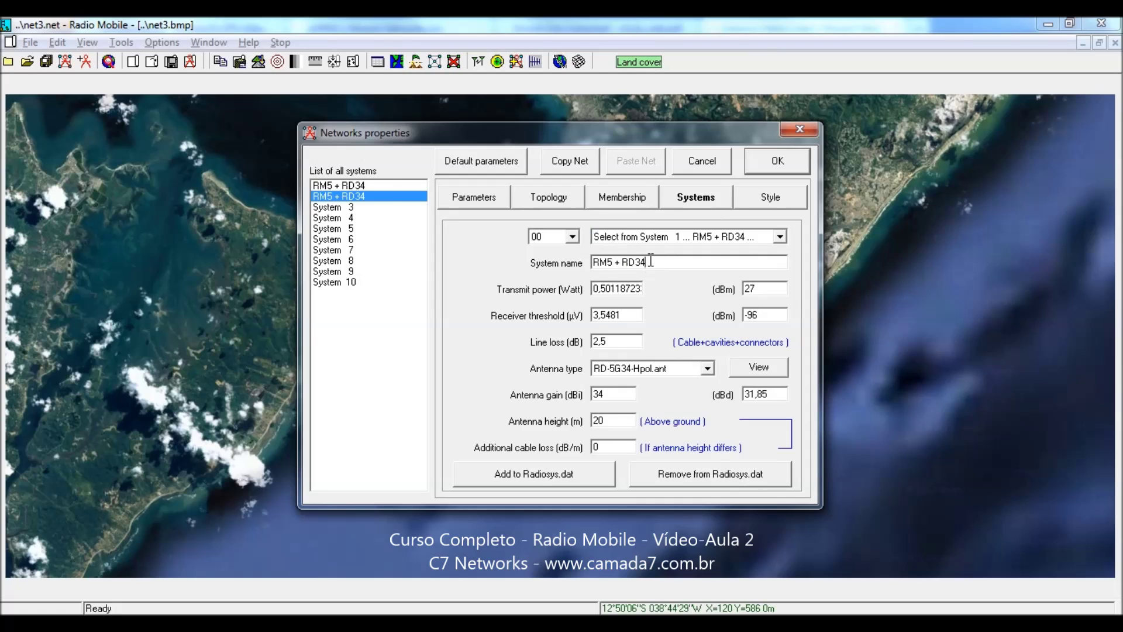
# - Change the second system's name to RM5 + RD30 and its antenna gain to 30 dBi
pyautogui.press('BackSpace')
pyautogui.write('0')
pyautogui.click(616, 394)
pyautogui.press('BackSpace')
pyautogui.write('0')
# - Rename the second system to NB5-25dbi
pyautogui.moveTo(658, 262); pyautogui.dragTo(588, 249)
pyautogui.write('NB5-25dbi')
# - Switch to Firefox and open the NanoBridge M datasheet from the airMAX hardware section of Ubiquiti's site
pyautogui.hotkey('alt', 'Tab')
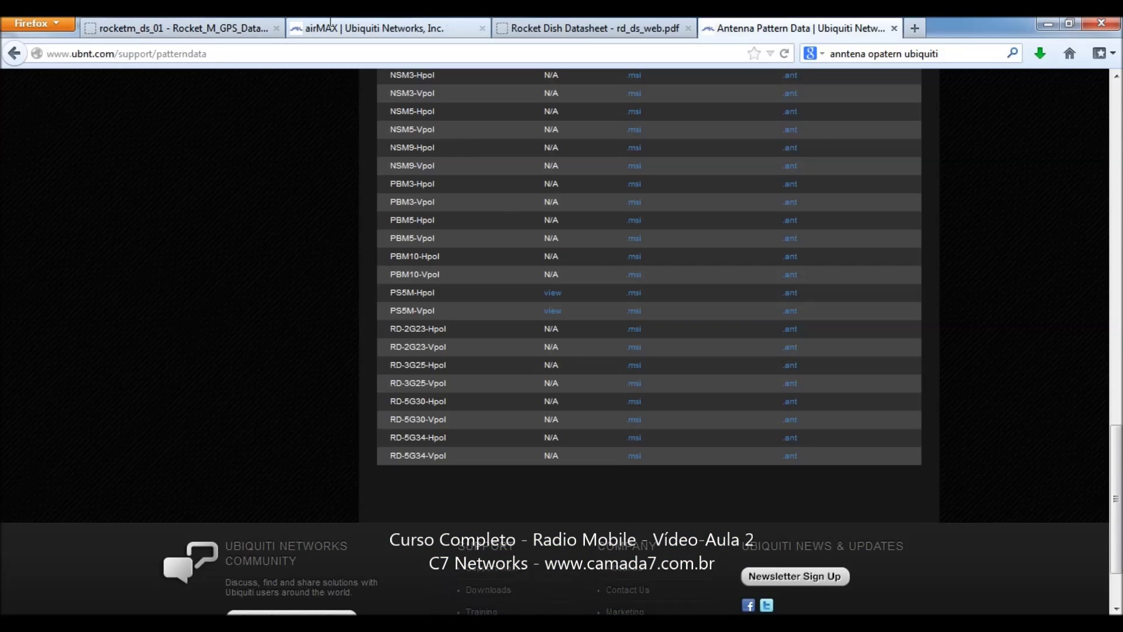
pyautogui.click(239, 30)
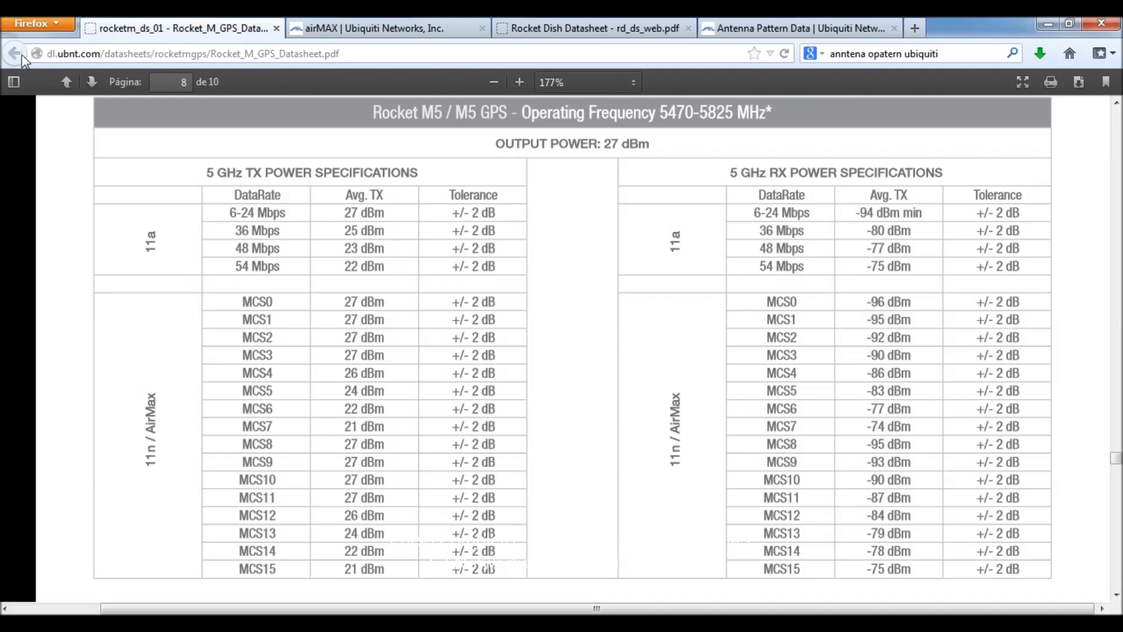
pyautogui.click(313, 30)
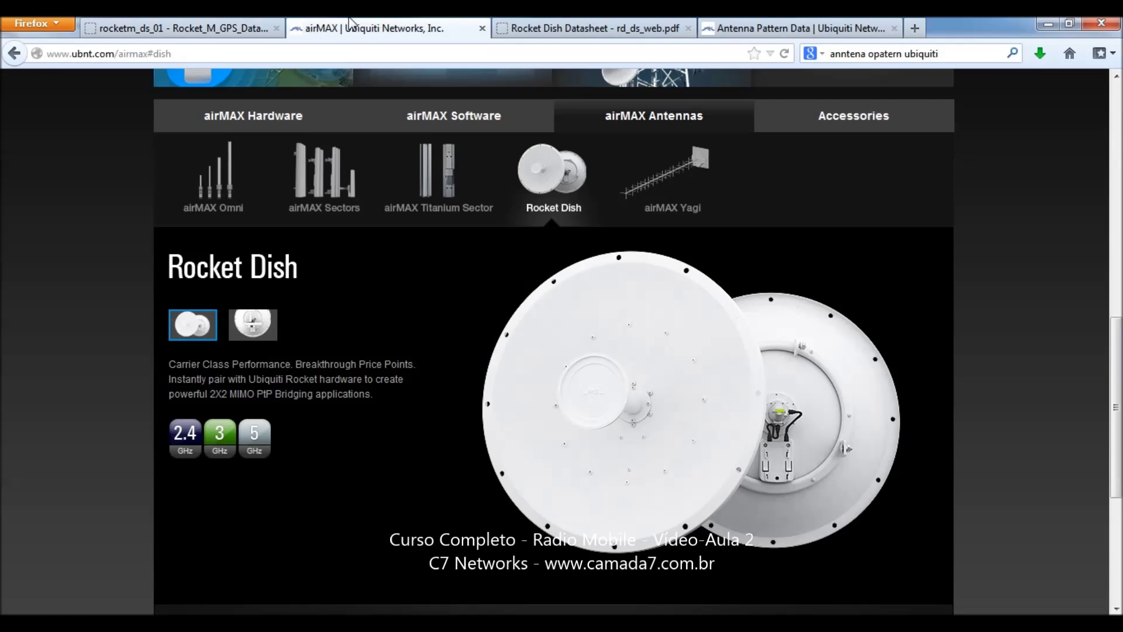
pyautogui.scroll(10, 375, 277)
pyautogui.scroll(-3, 333, 408)
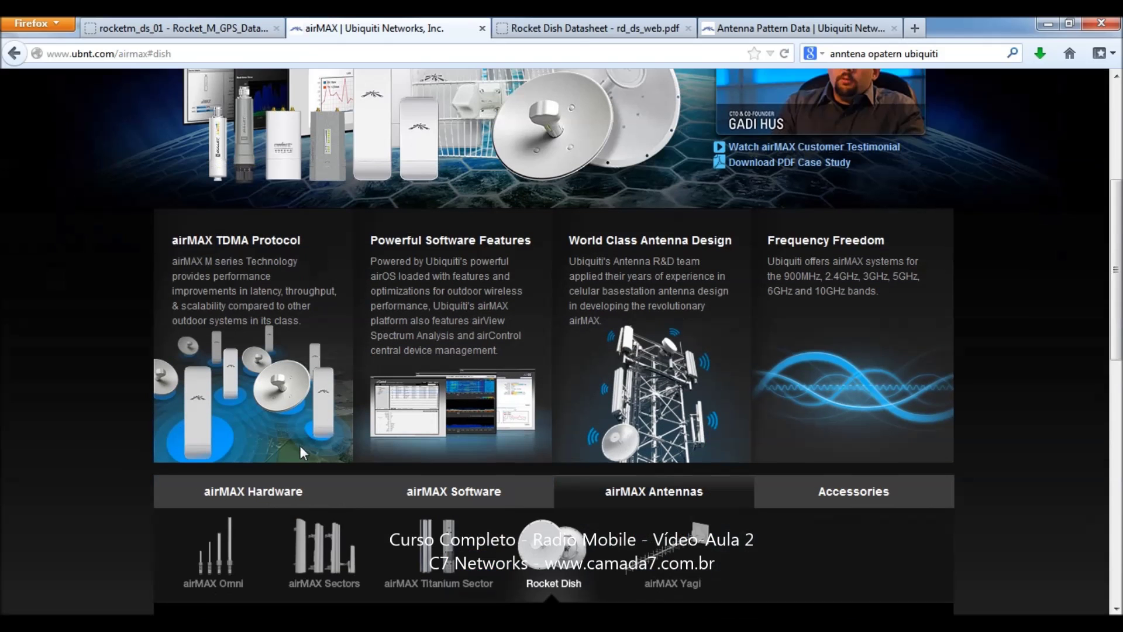
pyautogui.click(261, 497)
pyautogui.scroll(-3, 684, 356)
pyautogui.click(688, 351)
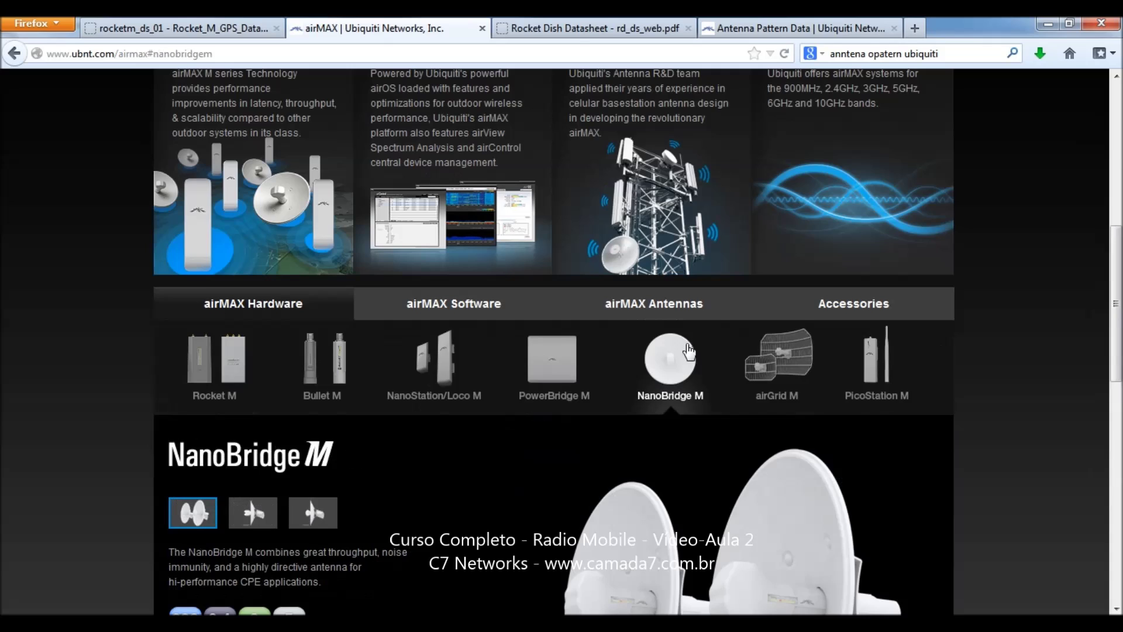
pyautogui.scroll(-6, 418, 419)
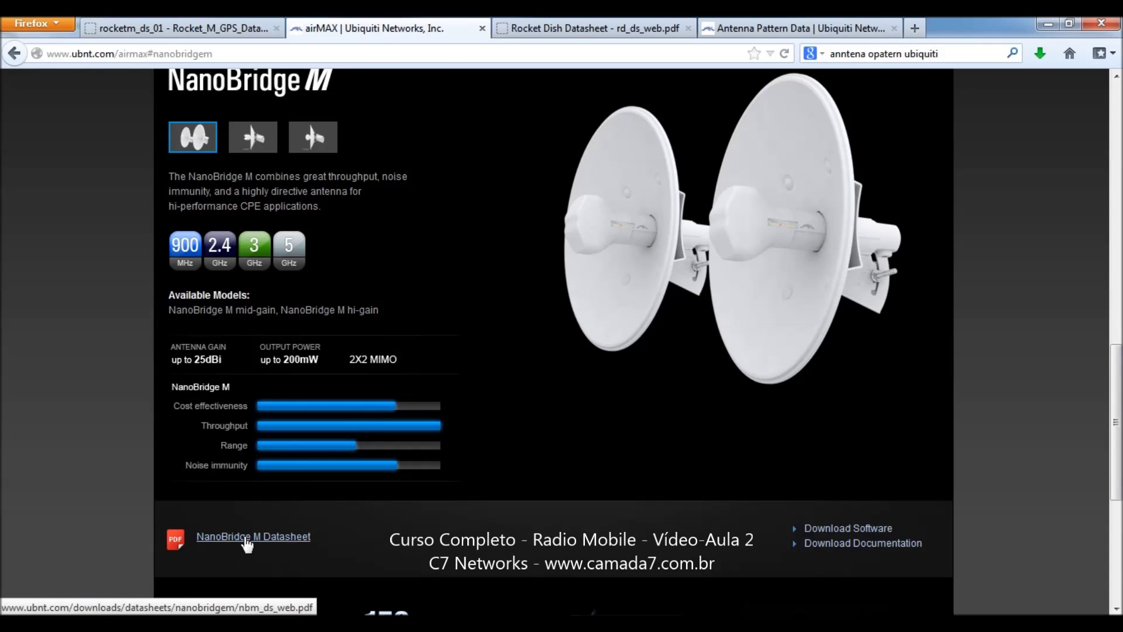
pyautogui.click(247, 543)
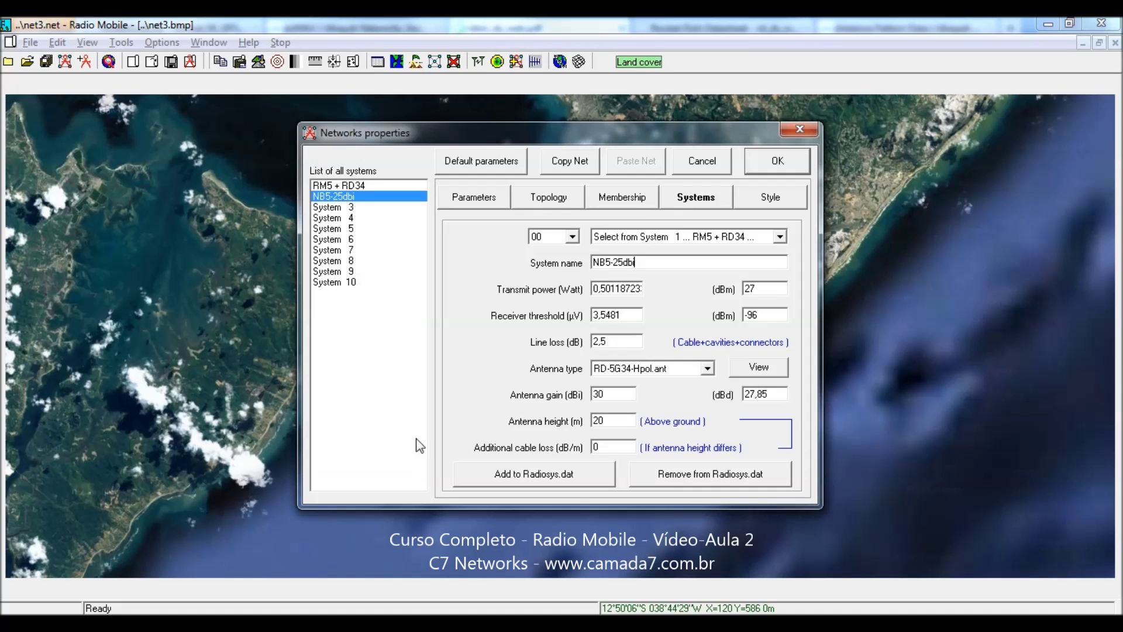
# - Give the NB5-25dbi system the NB-5G25-Hpol.ant antenna, a gain of 25 dBi and an antenna height of 9 m
pyautogui.click(708, 369)
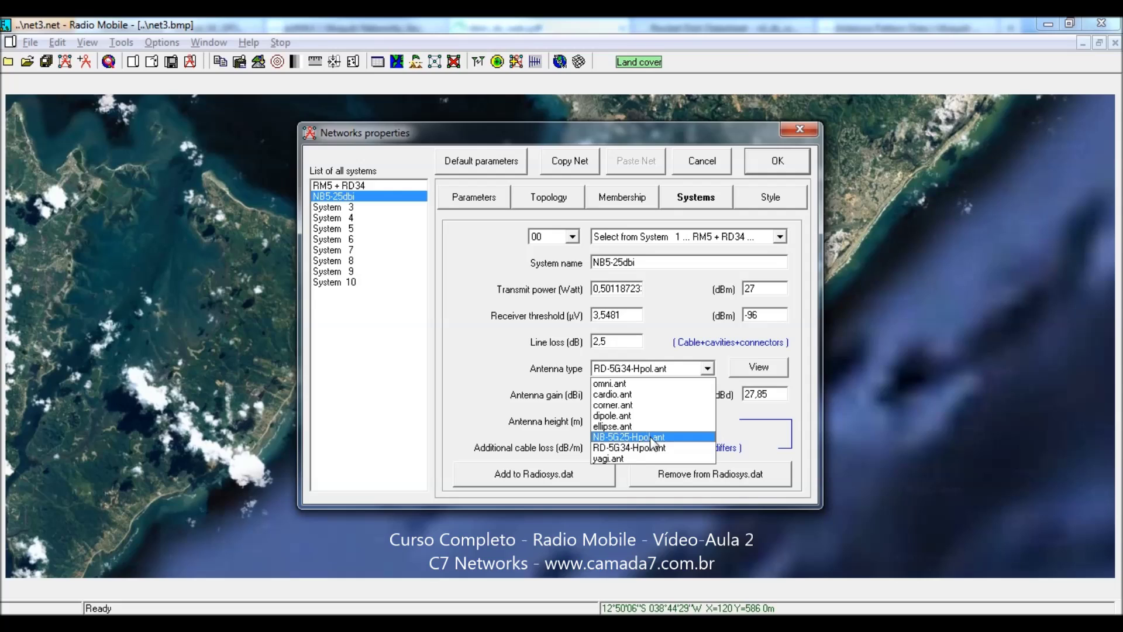
pyautogui.click(653, 438)
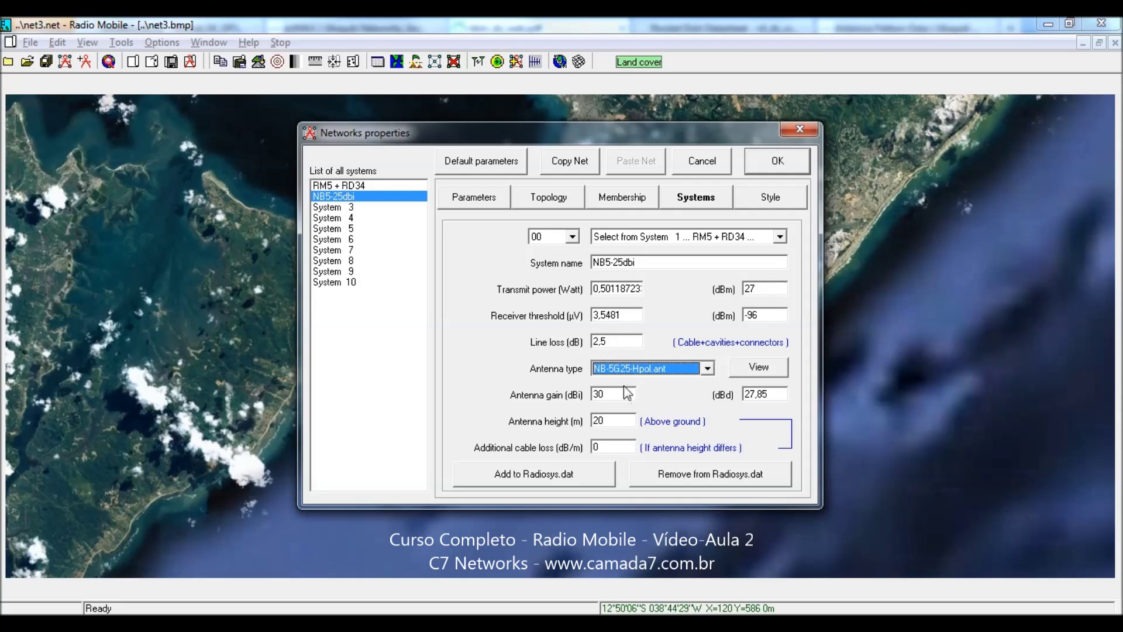
pyautogui.doubleClick(607, 394)
pyautogui.write('25')
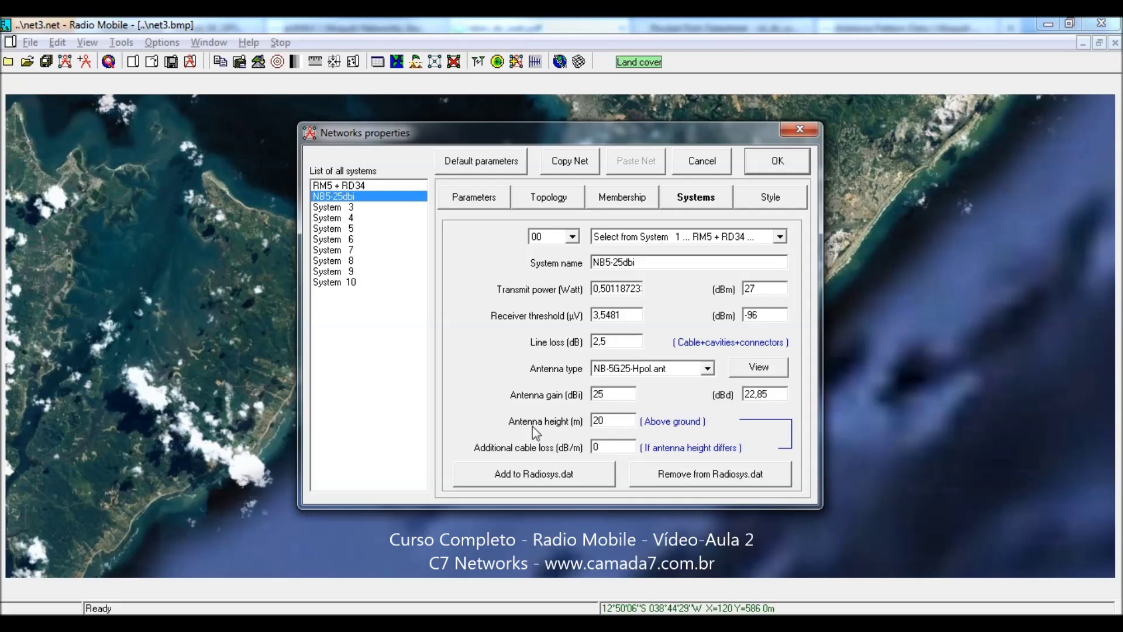
pyautogui.doubleClick(606, 417)
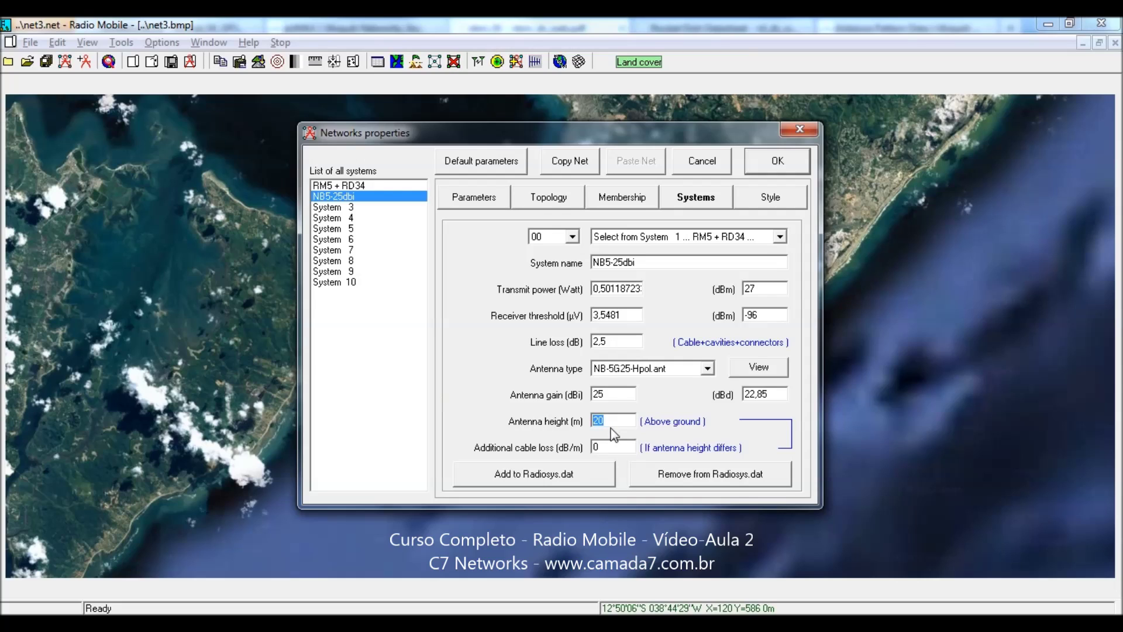
pyautogui.write('9')
# - Look up the NanoBridge M5-25 transmit and receive power specifications in the nbm_ds_web.pdf datasheet in Firefox
pyautogui.hotkey('alt', 'Tab')
pyautogui.scroll(-15, 1029, 355)
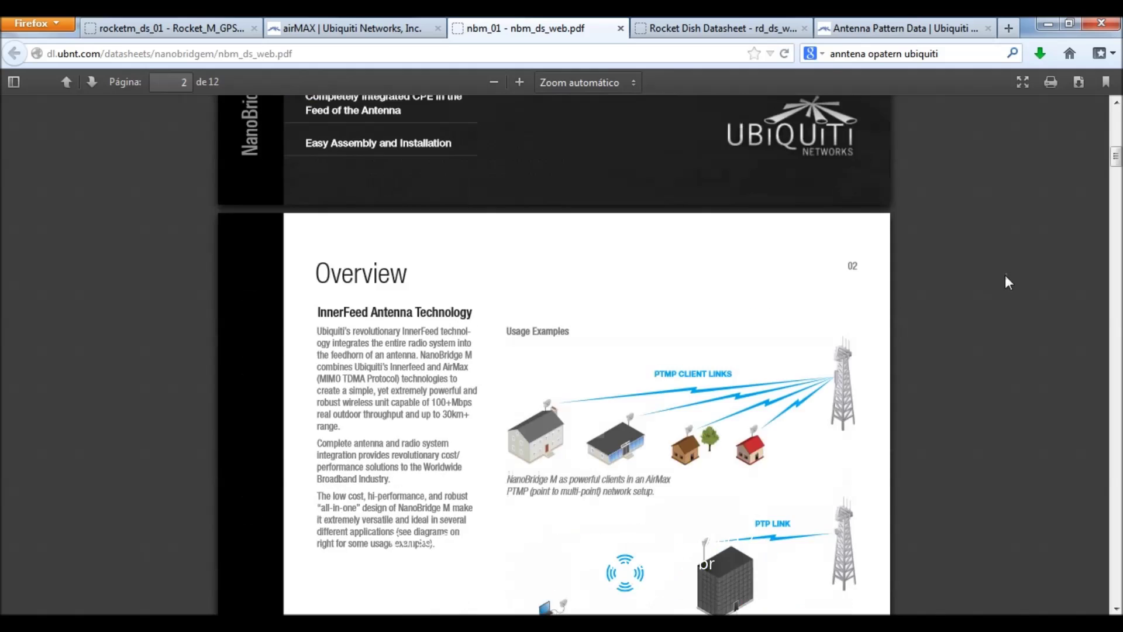
pyautogui.moveTo(1118, 208); pyautogui.dragTo(1094, 493)
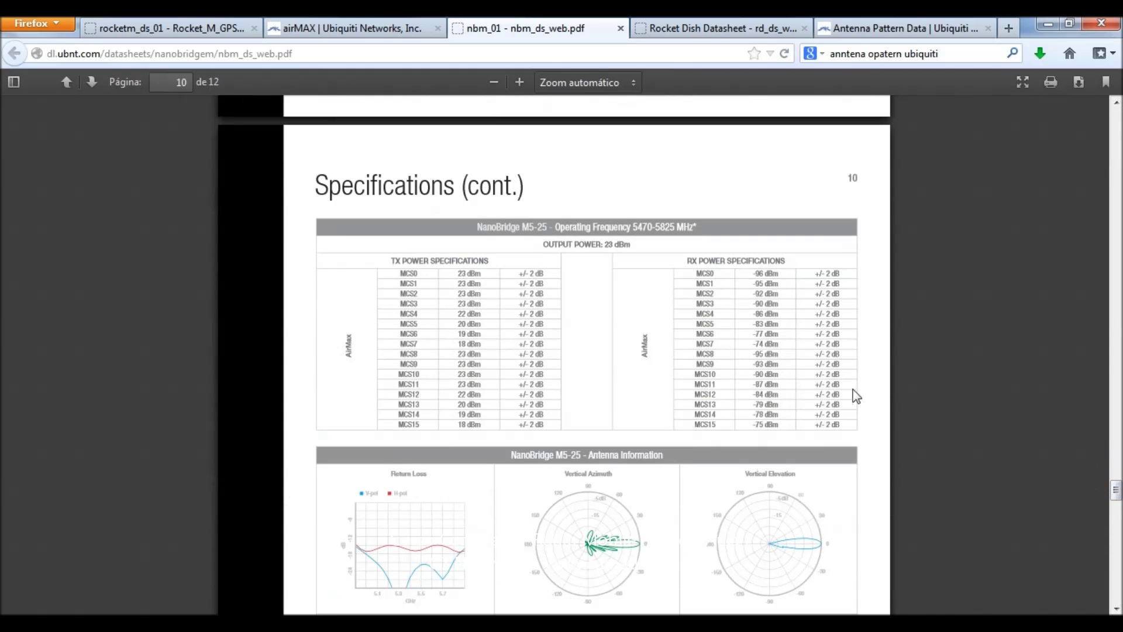
pyautogui.scroll(3, 539, 339)
pyautogui.scroll(3, 538, 340)
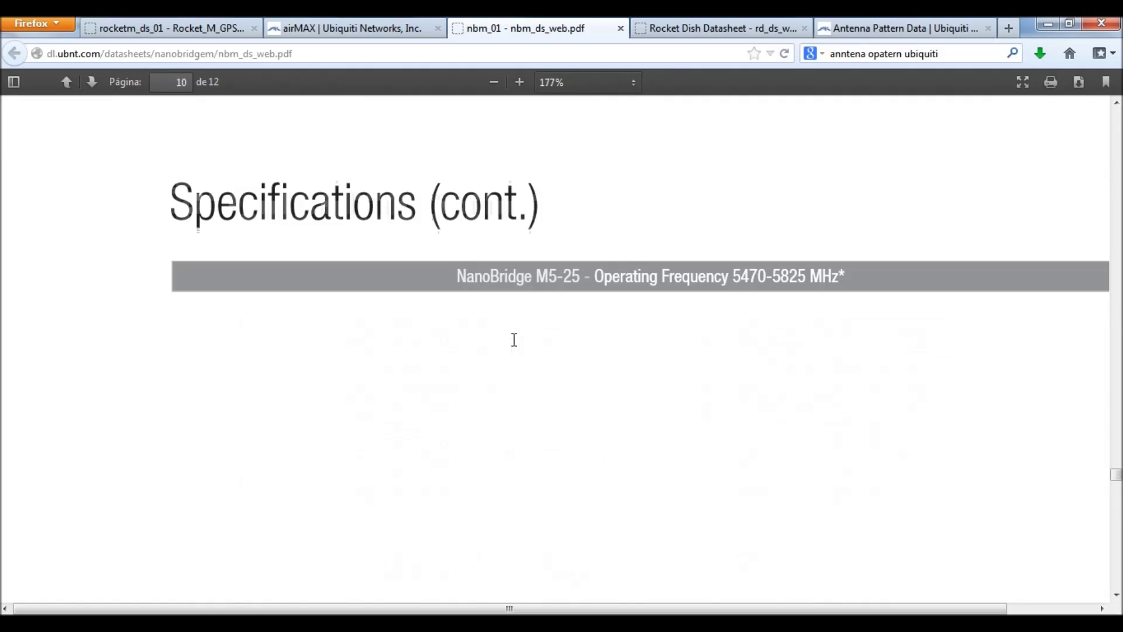
pyautogui.scroll(-2, 621, 408)
pyautogui.scroll(-2, 626, 407)
pyautogui.scroll(2, 626, 408)
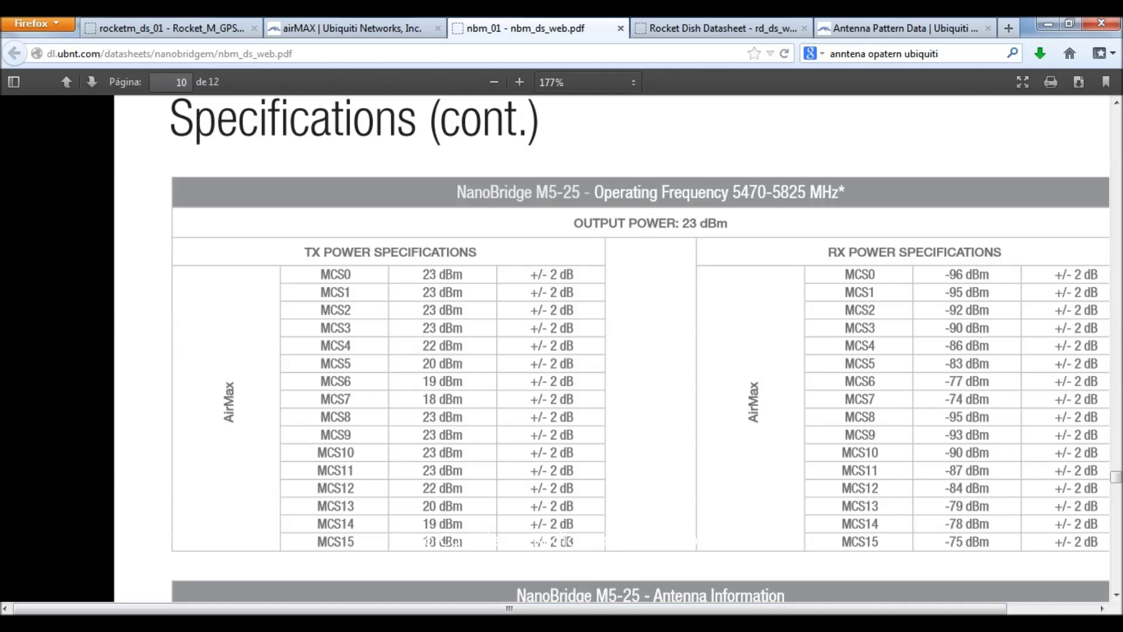
# - Back in Radio Mobile, set the NB5-25dbi transmit power to 23 dBm and add the system to Radiosys.dat
pyautogui.hotkey('alt', 'Tab')
pyautogui.click(774, 291)
pyautogui.press('BackSpace')
pyautogui.write('3')
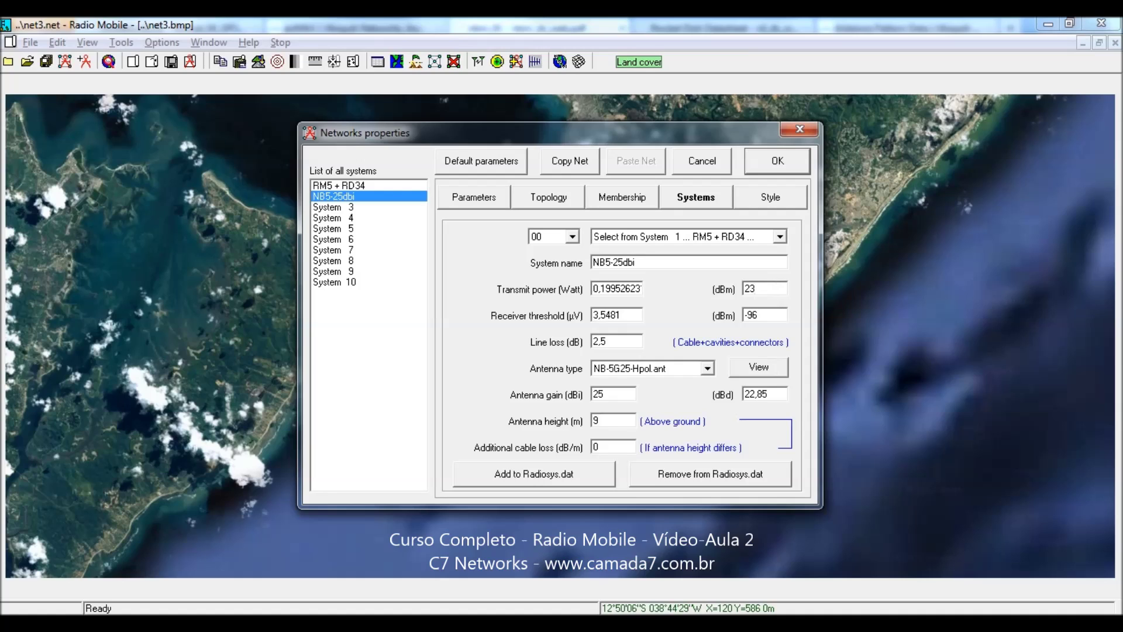
pyautogui.moveTo(768, 314); pyautogui.dragTo(741, 318)
pyautogui.click(770, 318)
pyautogui.click(527, 481)
pyautogui.click(572, 481)
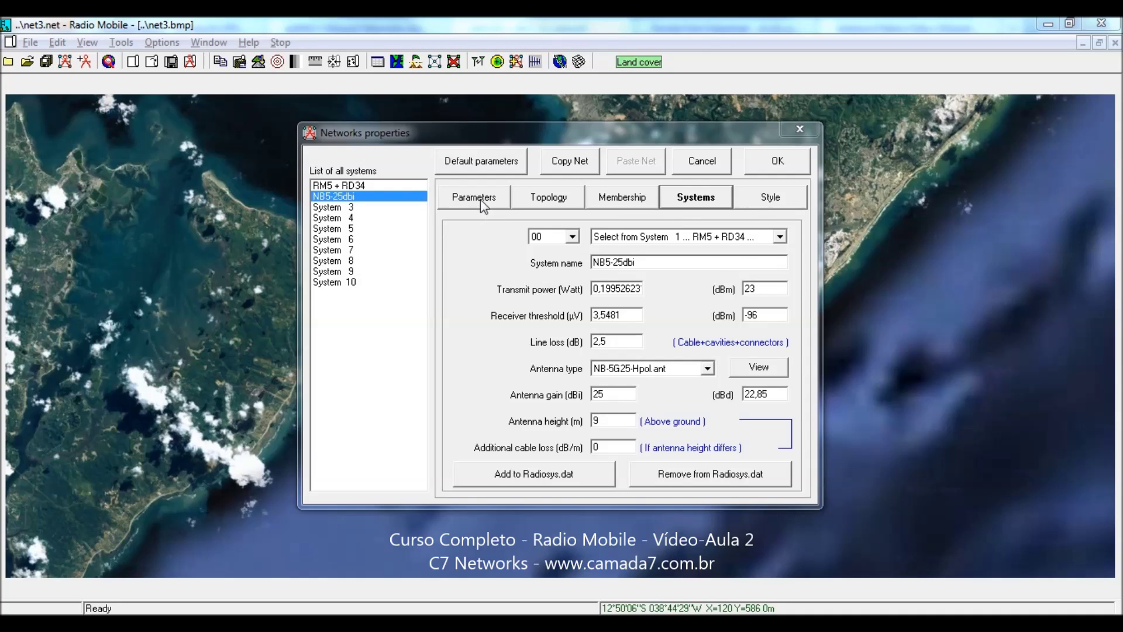
# - Open the parameters of Net 1, and view the "Unidades, Sistemas e Redes" diagram in Windows Photo Viewer
pyautogui.click(480, 200)
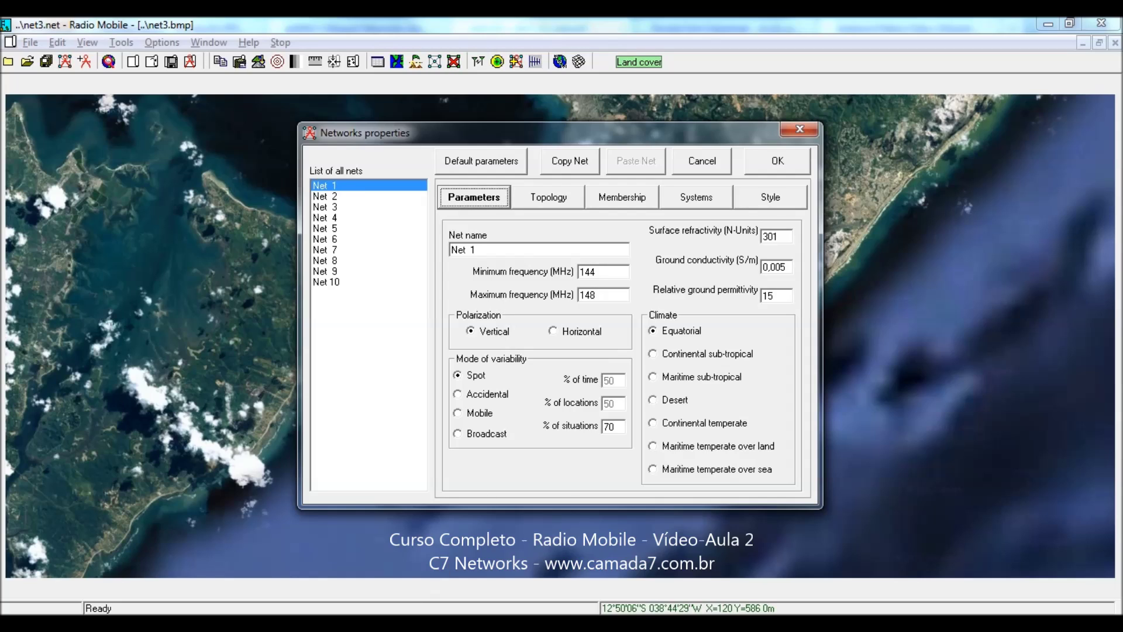
pyautogui.click(289, 549)
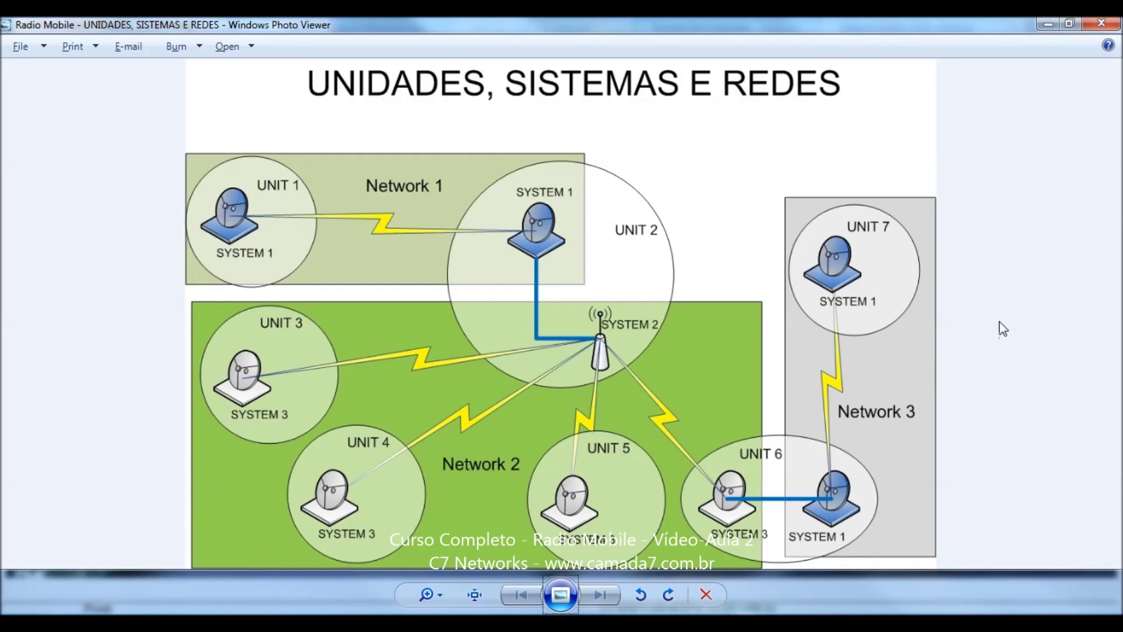
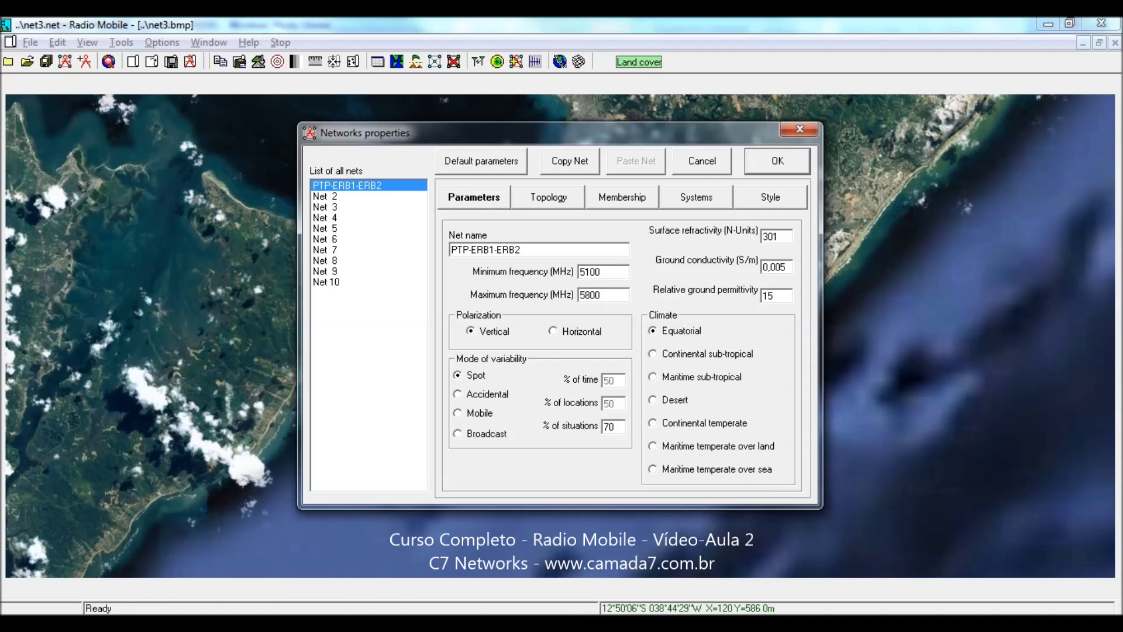
# - Set the polarization of the PTP-ERB1-ERB2 net to horizontal
pyautogui.click(553, 331)
pyautogui.moveTo(714, 237)
pyautogui.moveTo(725, 303)
# - Open the topology settings of the PTP-ERB1-ERB2 net, try hiding the net, and restore its visibility
pyautogui.click(547, 199)
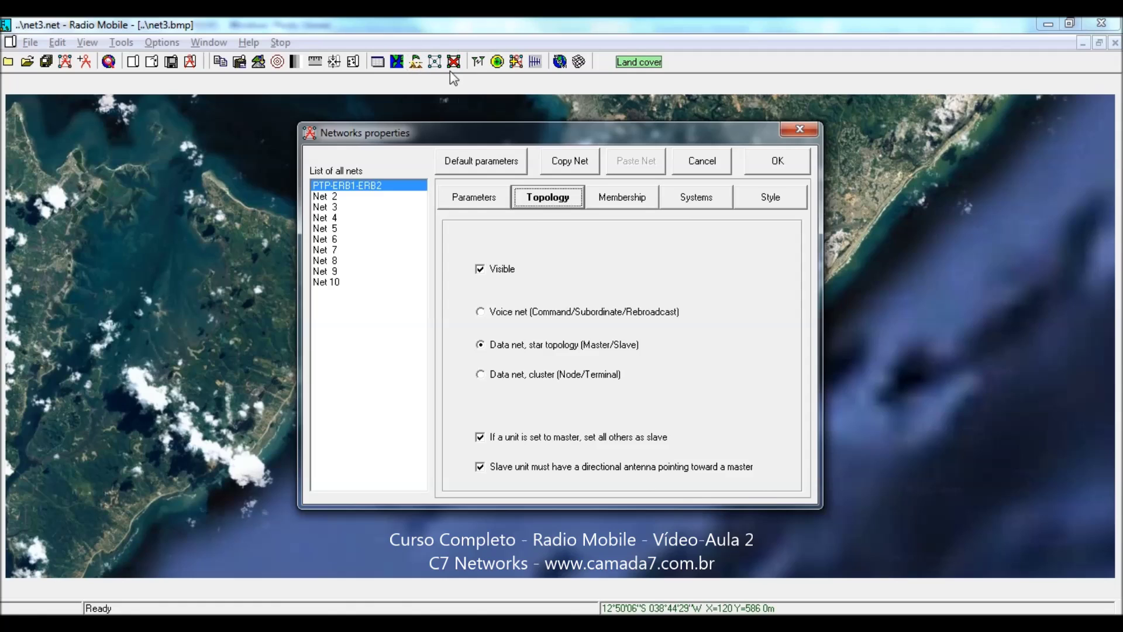
pyautogui.click(480, 269)
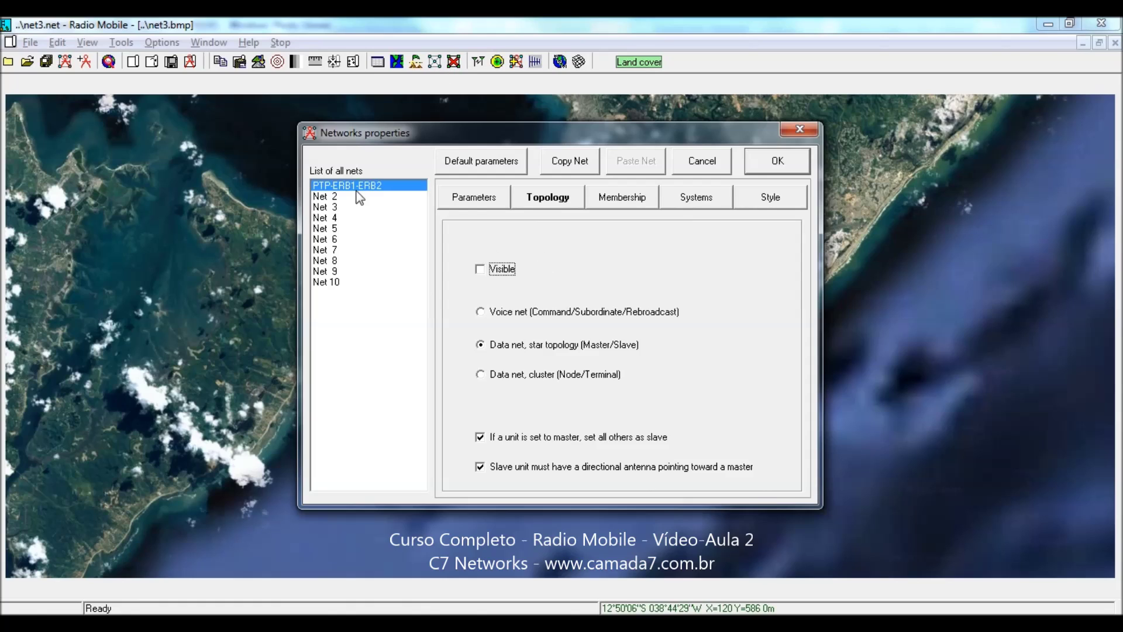
pyautogui.click(480, 269)
# - Add the units ERB 1 and ERB 2 as members of the PTP-ERB1-ERB2 net
pyautogui.click(621, 199)
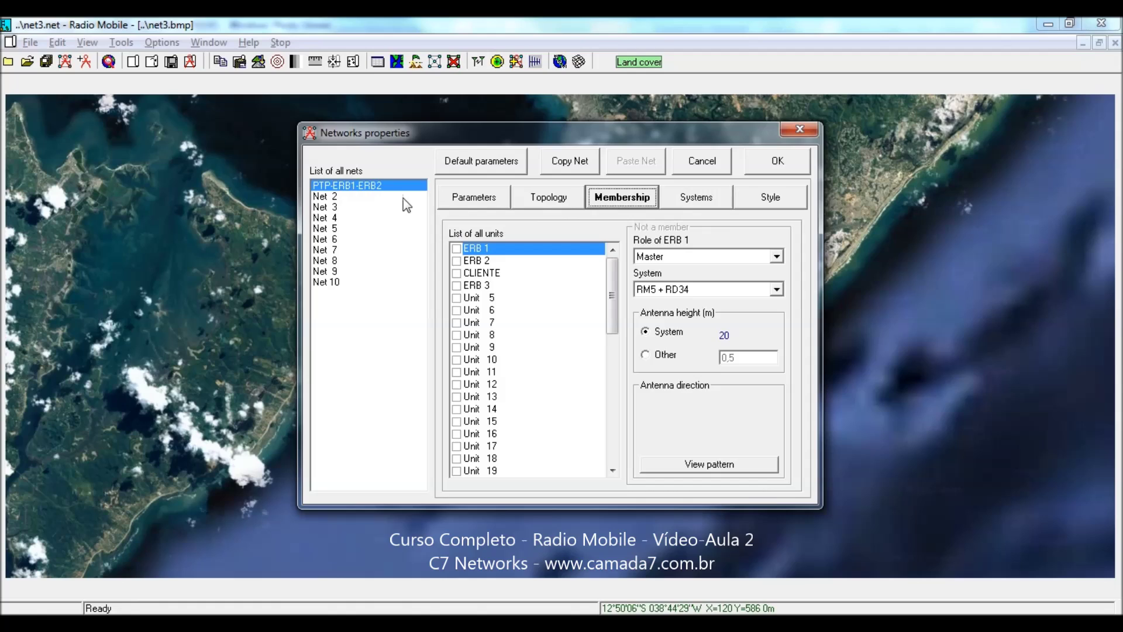
pyautogui.click(457, 250)
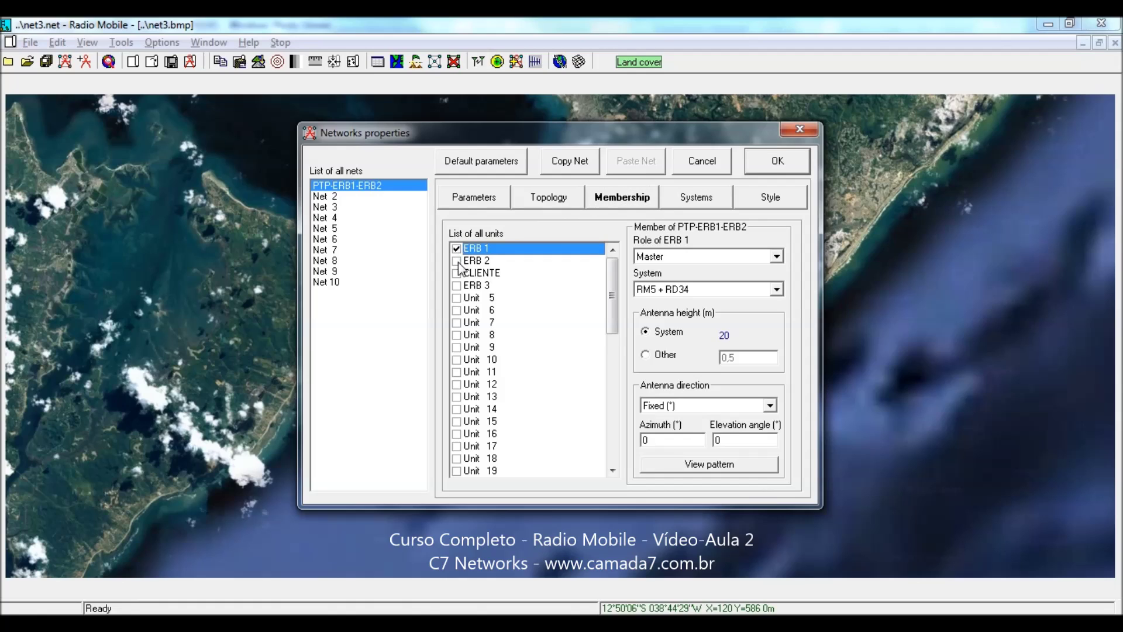
pyautogui.click(457, 261)
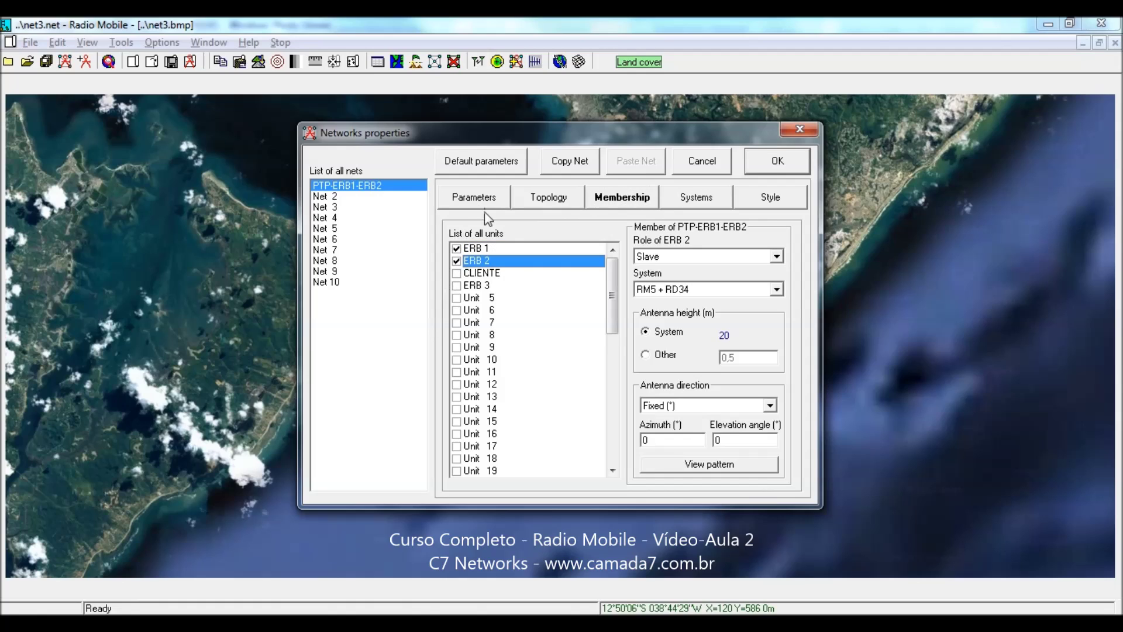
pyautogui.click(474, 250)
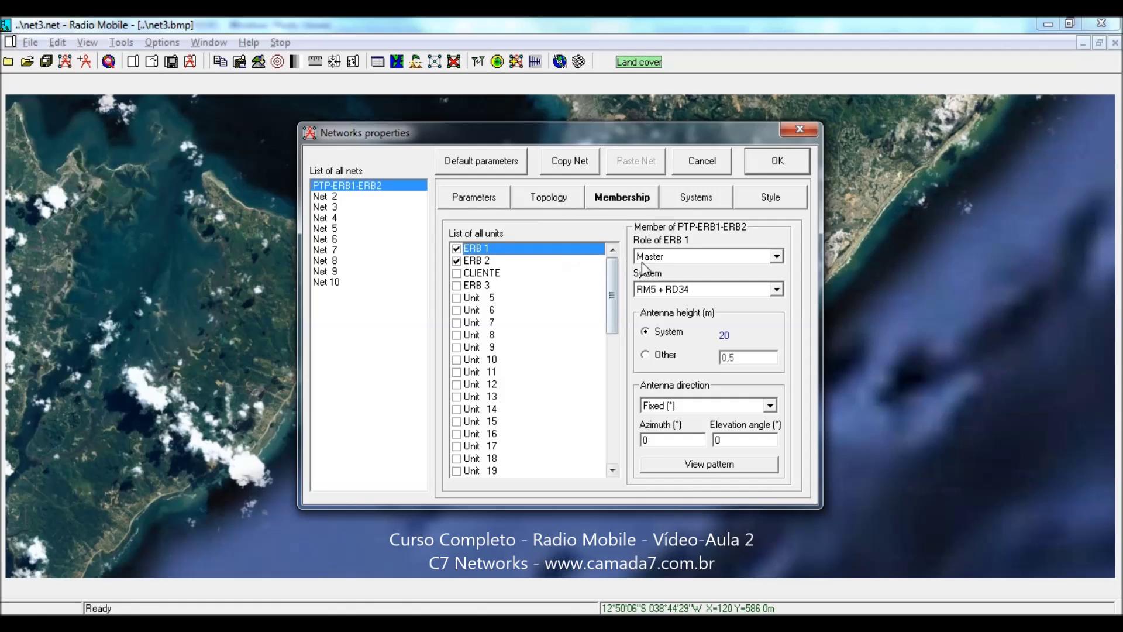
# - Set the role of ERB 2 to Master and check the role of ERB 1
pyautogui.click(478, 261)
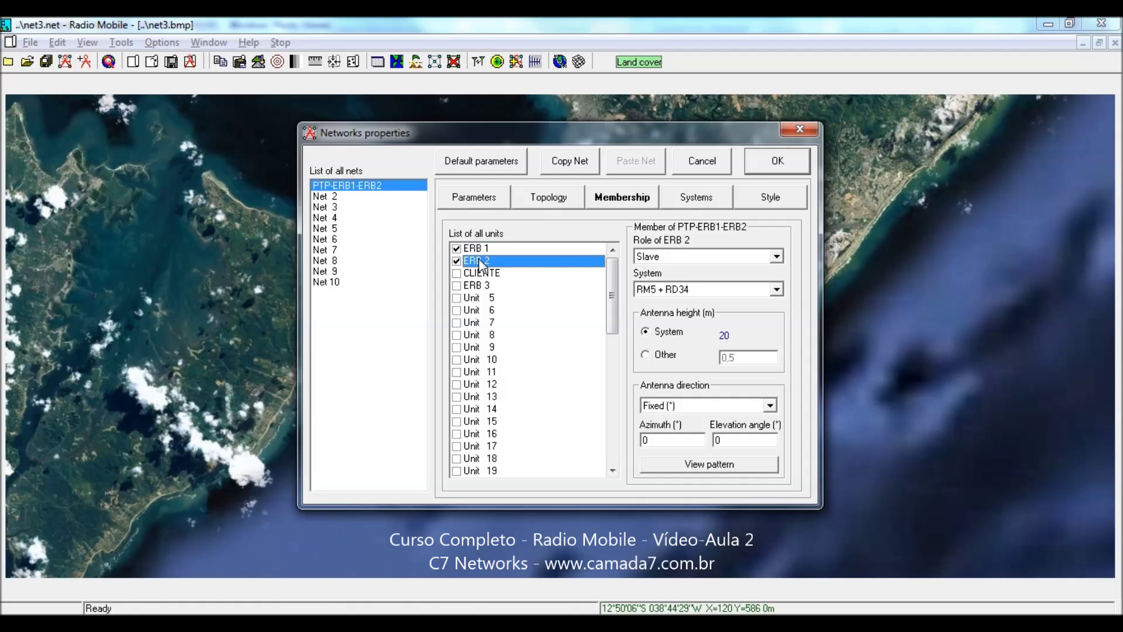
pyautogui.click(705, 260)
pyautogui.click(699, 276)
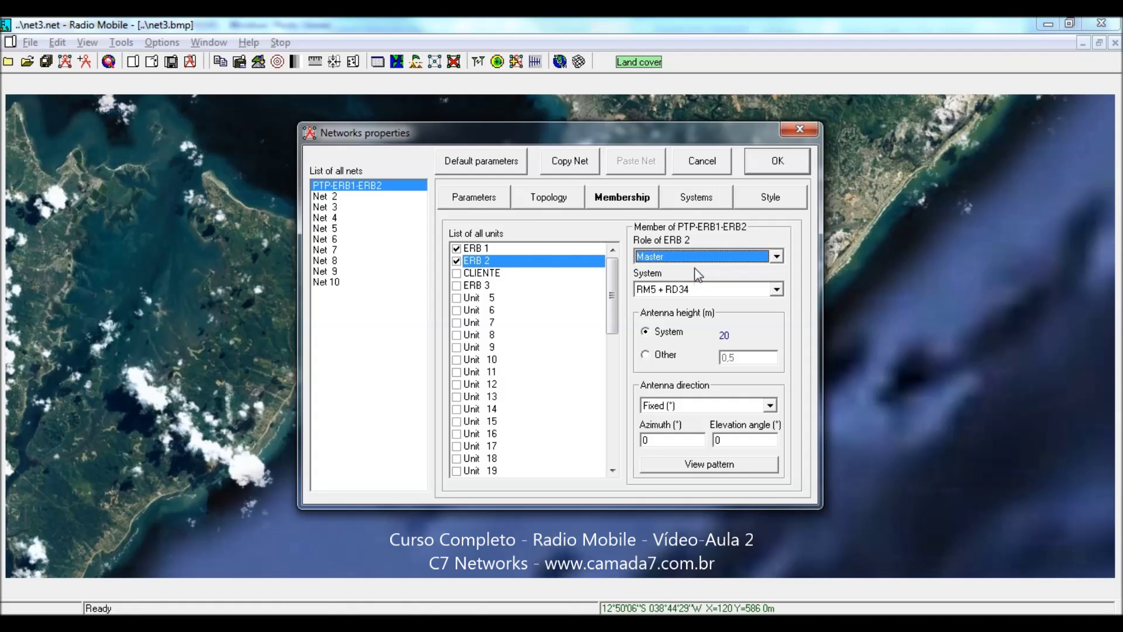
pyautogui.click(480, 251)
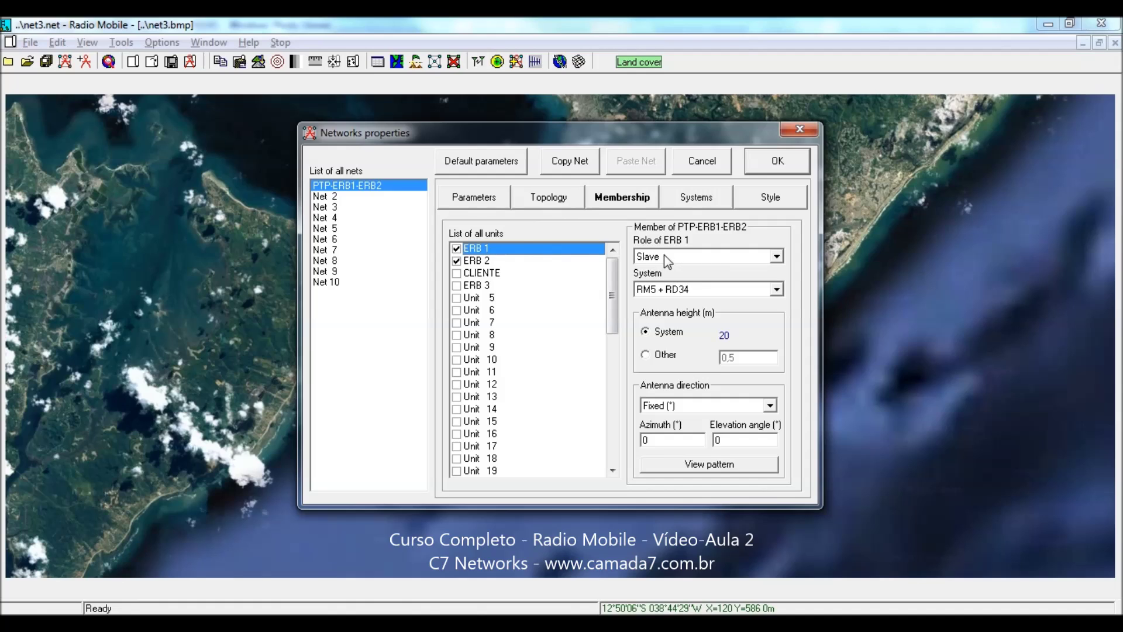
# - Check the net's topology rules, aim the ERB 1 antenna at ERB 2, and assign ERB 1 the NB5-25dbi system
pyautogui.click(553, 204)
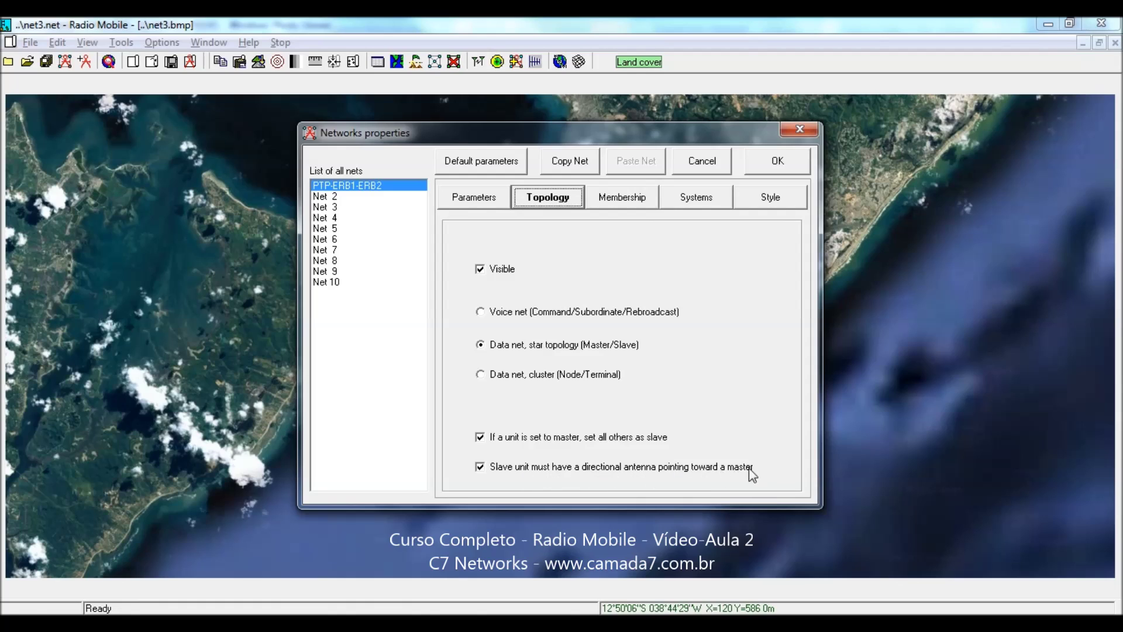
pyautogui.click(640, 204)
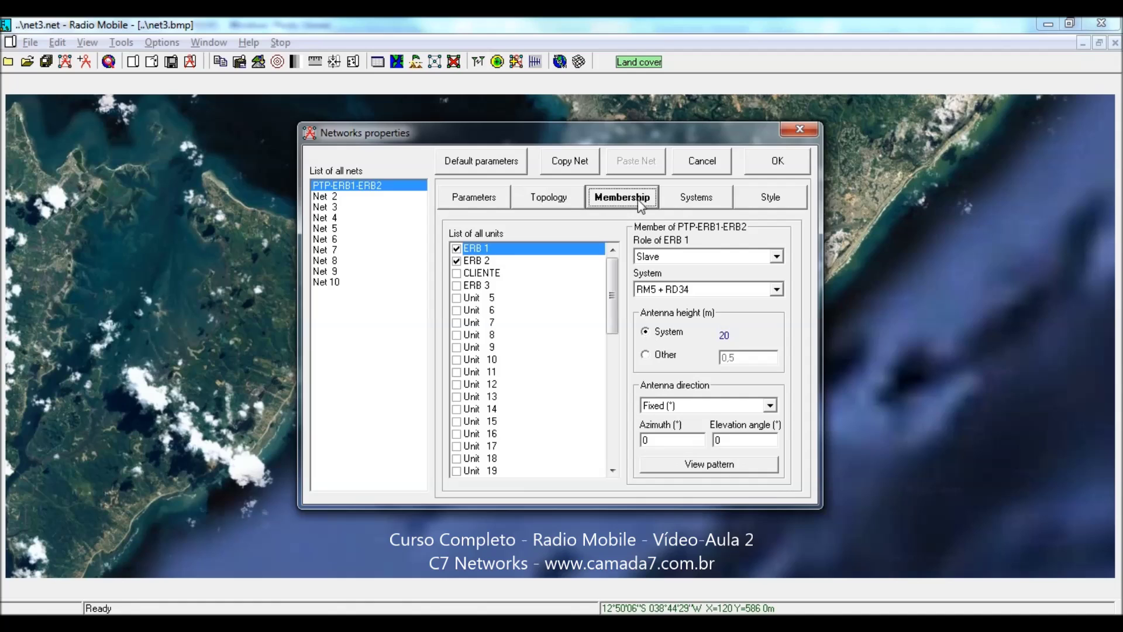
pyautogui.click(709, 408)
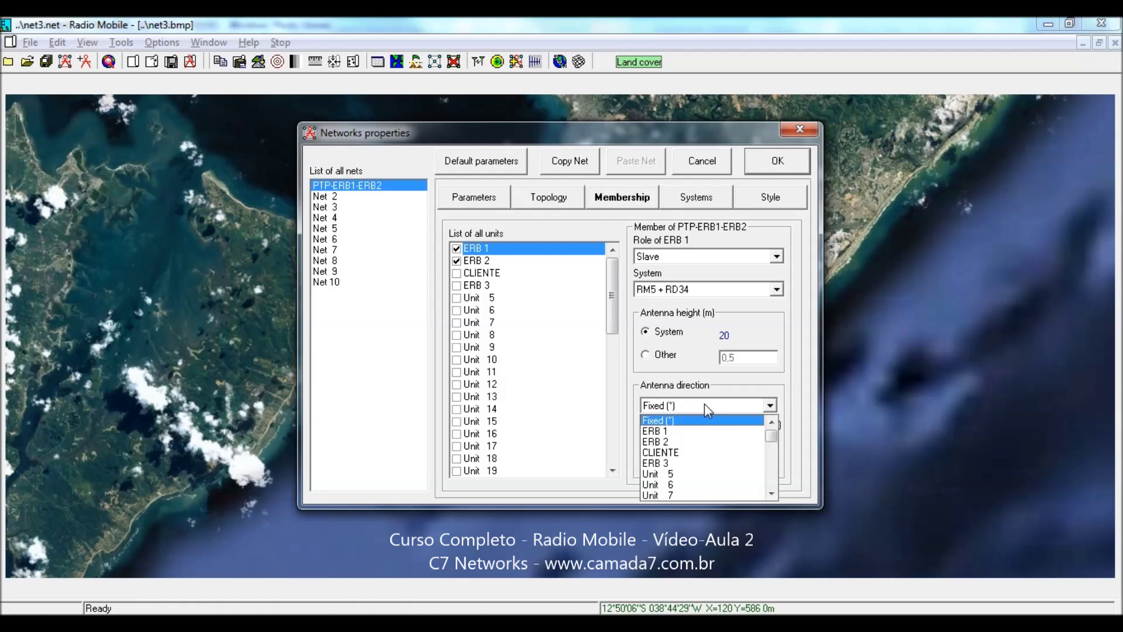
pyautogui.click(671, 442)
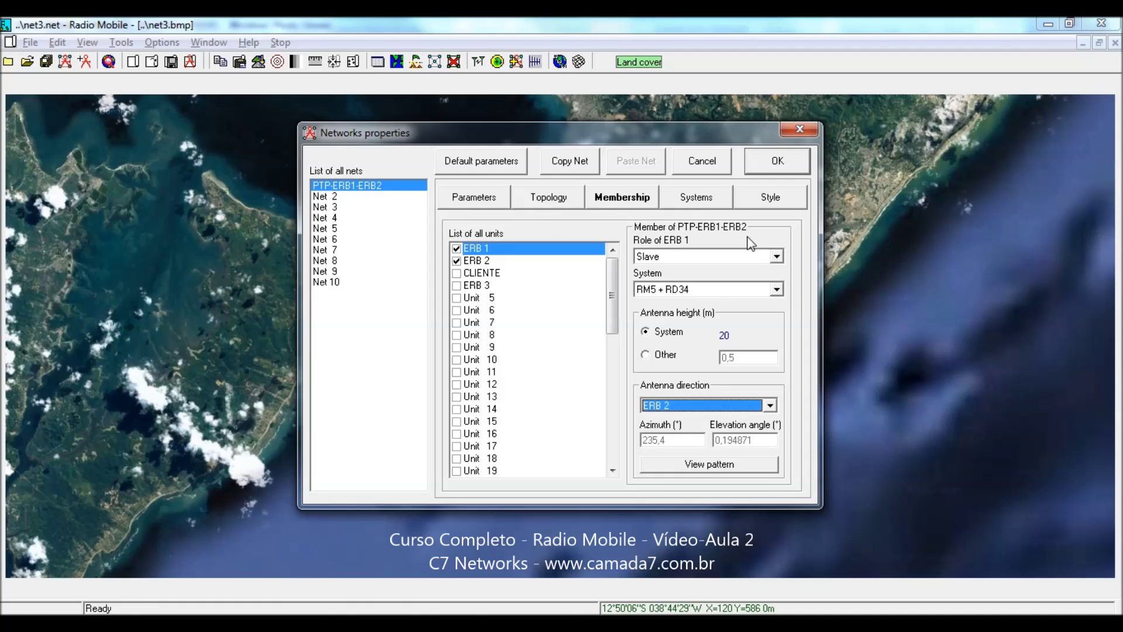
pyautogui.click(724, 289)
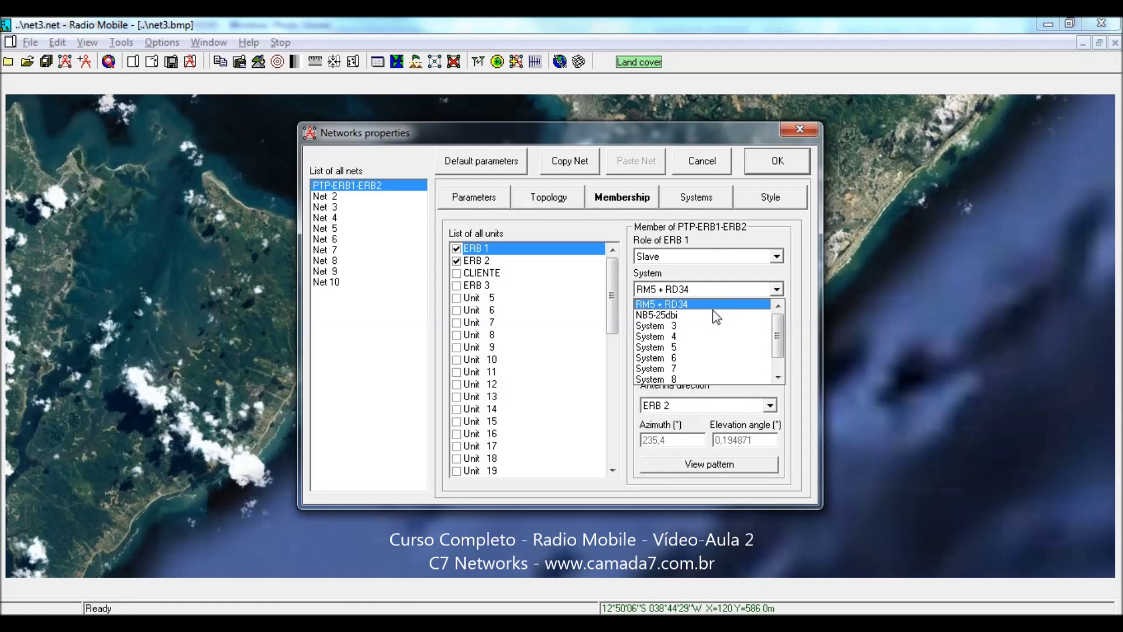
pyautogui.click(710, 315)
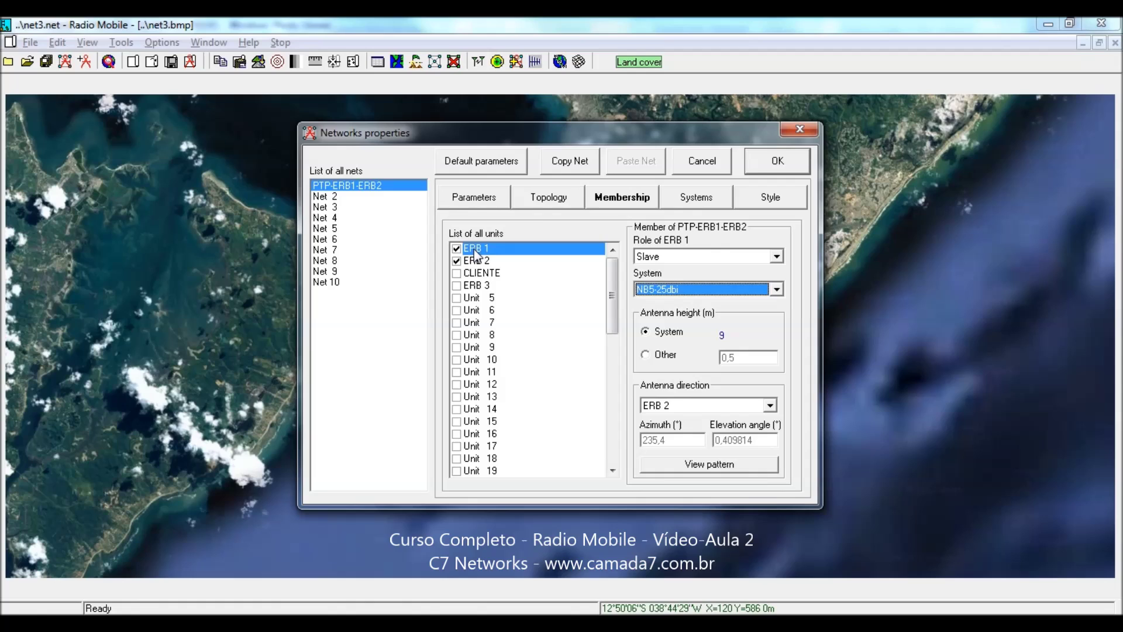
# - Set ERB 1's antenna height to a separate value of 20 m and review the NB5-25dbi system's parameters
pyautogui.click(659, 355)
pyautogui.write('2')
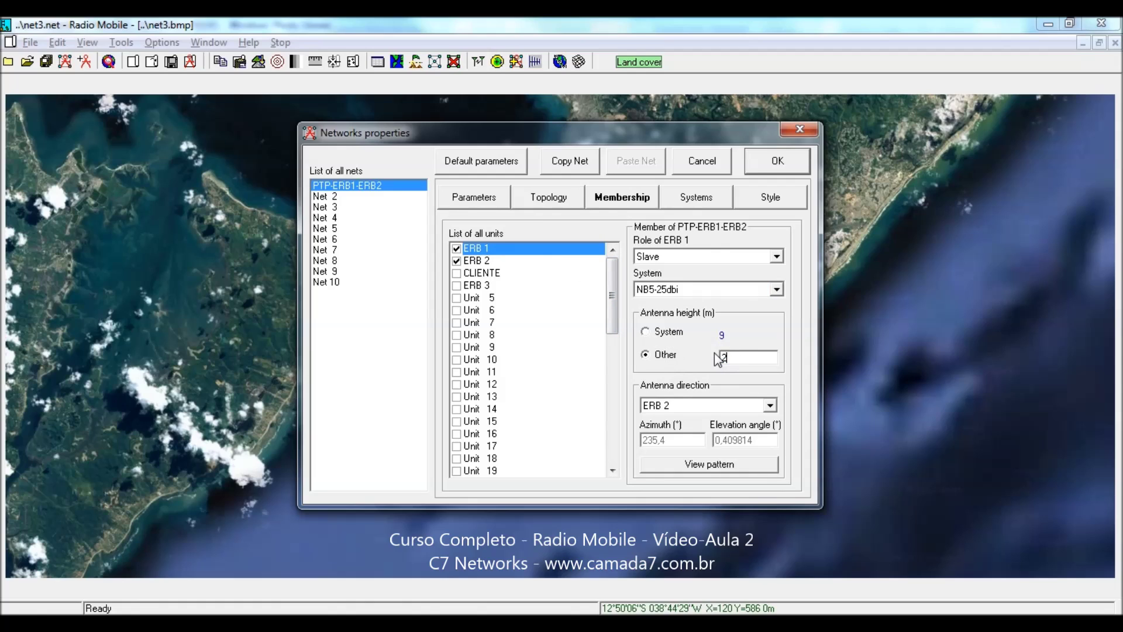
pyautogui.write('0')
pyautogui.click(690, 199)
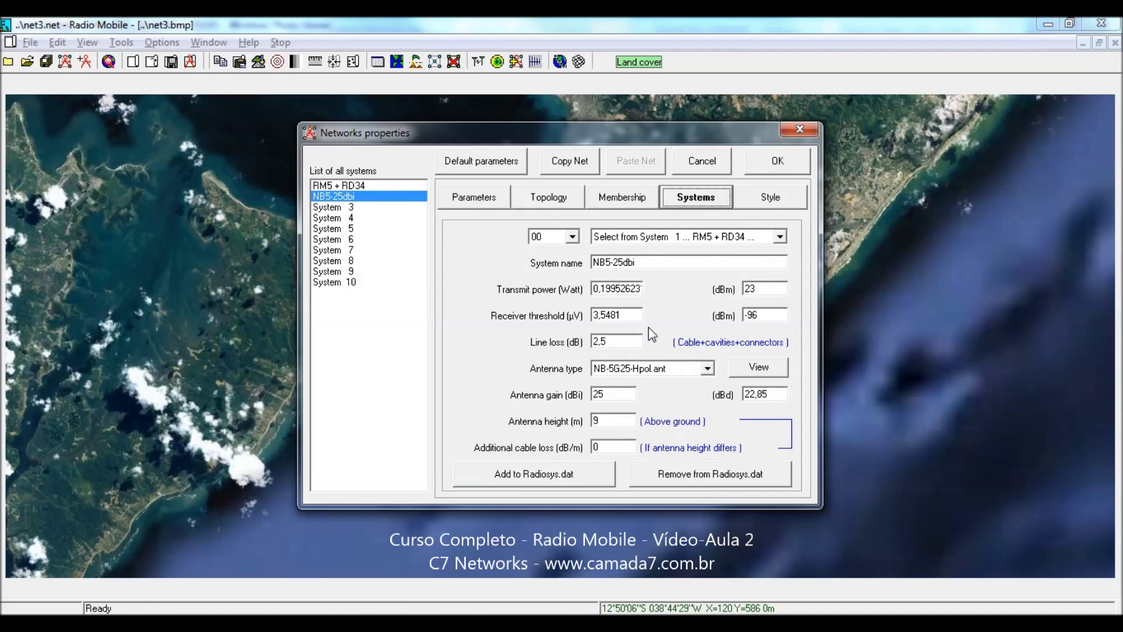
pyautogui.click(623, 199)
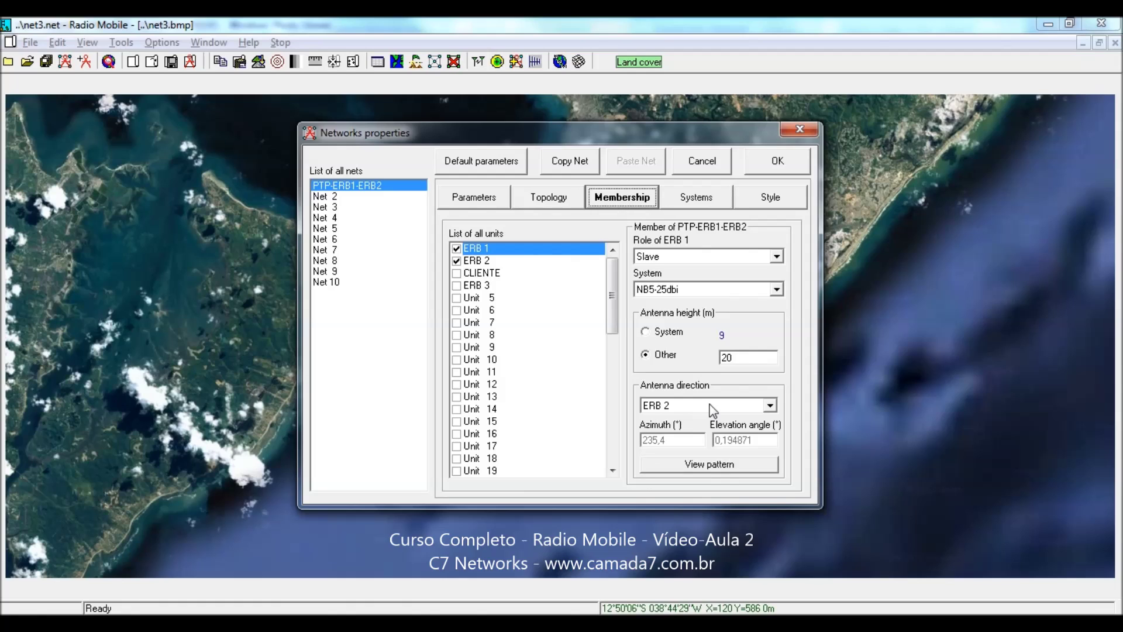
# - Assign ERB 2 the NB5-25dbi system with a separate antenna height of 20 m, and aim its antenna at ERB 1
pyautogui.click(473, 265)
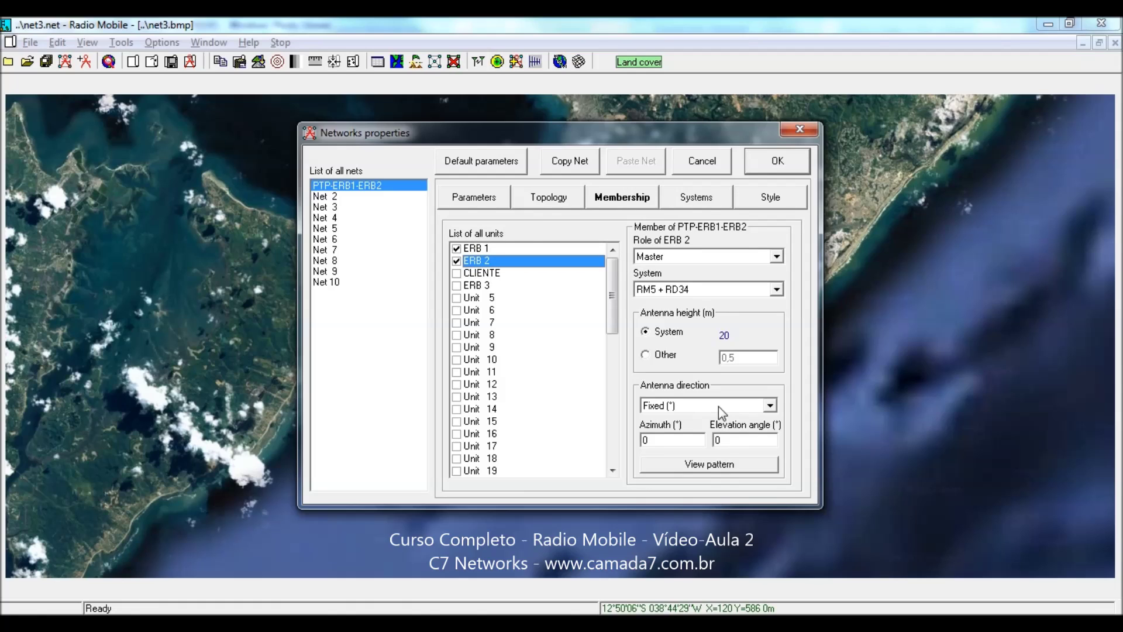
pyautogui.click(778, 290)
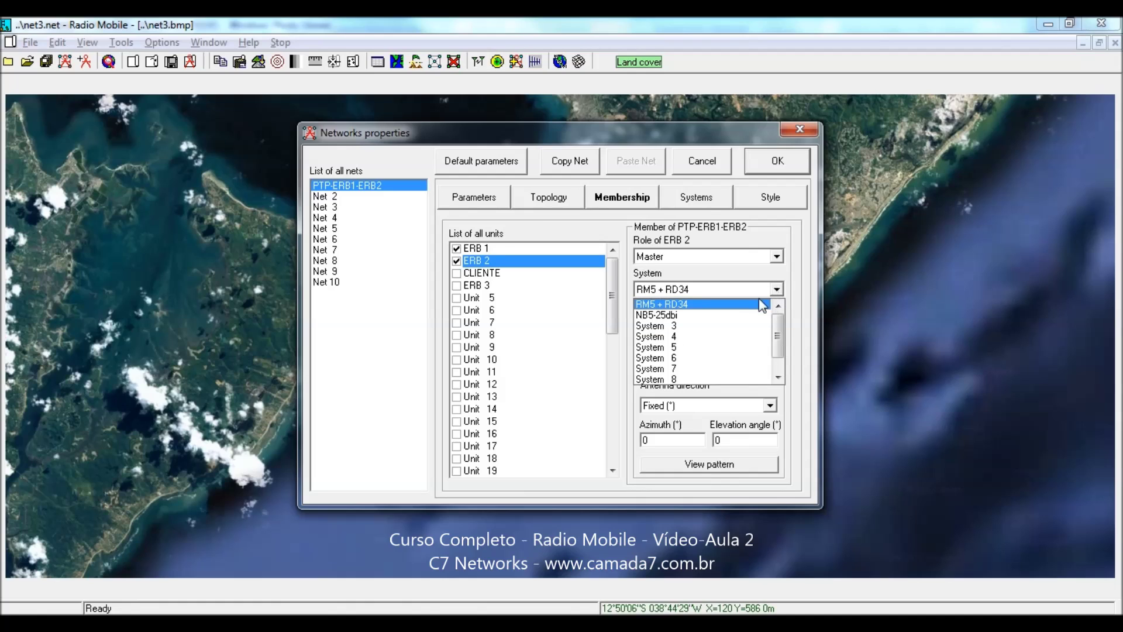
pyautogui.click(660, 318)
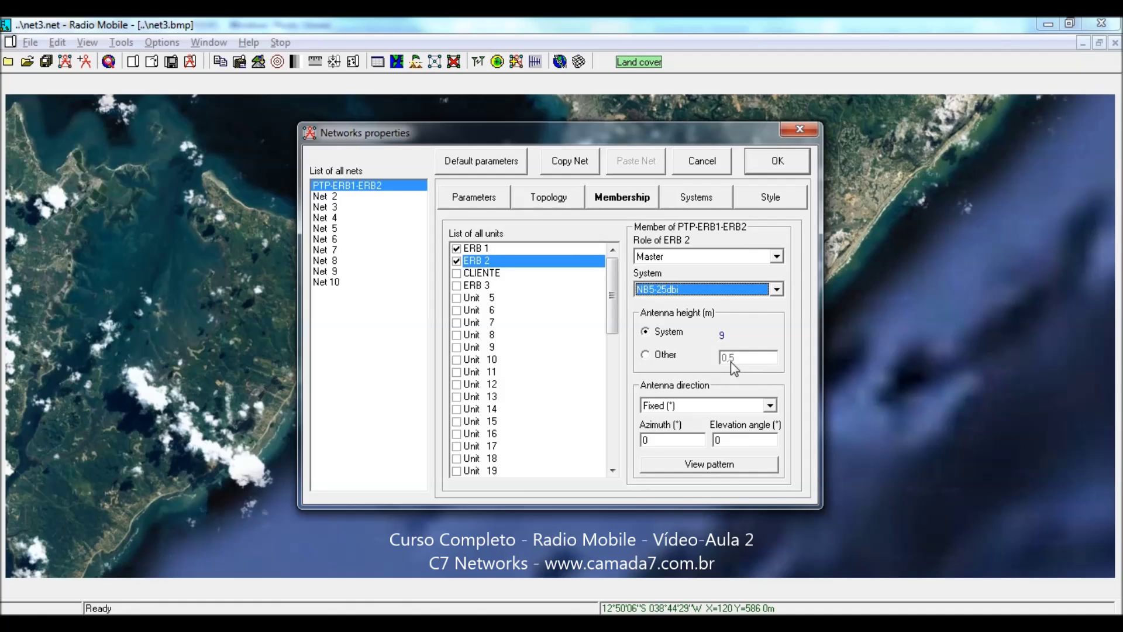
pyautogui.click(665, 355)
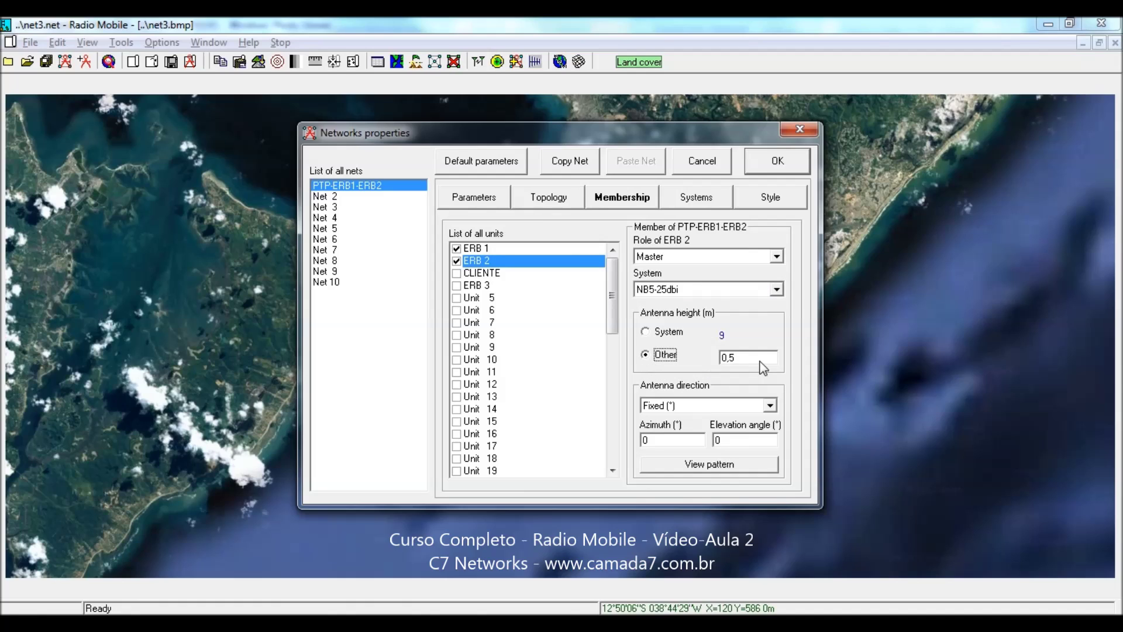
pyautogui.write('20')
pyautogui.click(708, 406)
pyautogui.click(684, 432)
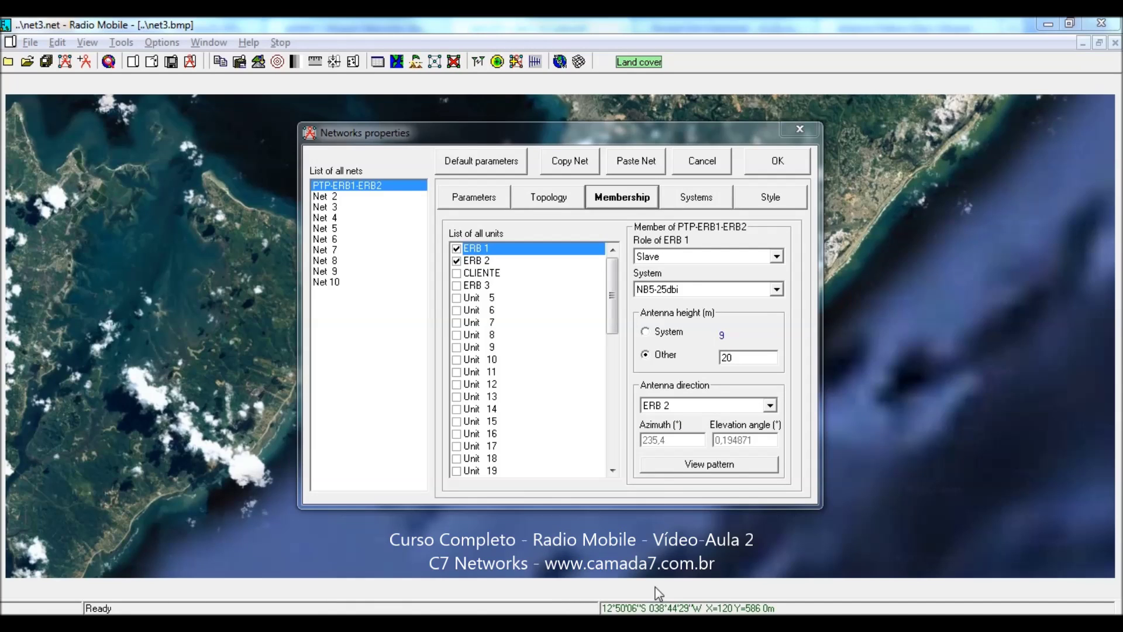
pyautogui.click(679, 440)
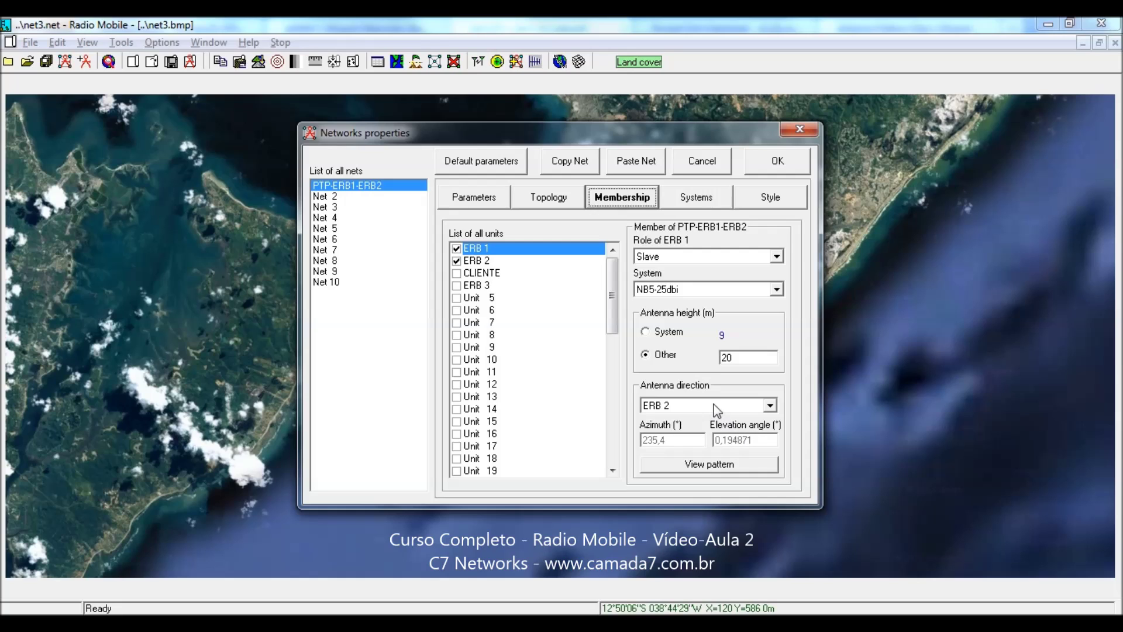
pyautogui.moveTo(571, 128); pyautogui.dragTo(659, 166)
pyautogui.moveTo(674, 209); pyautogui.dragTo(625, 152)
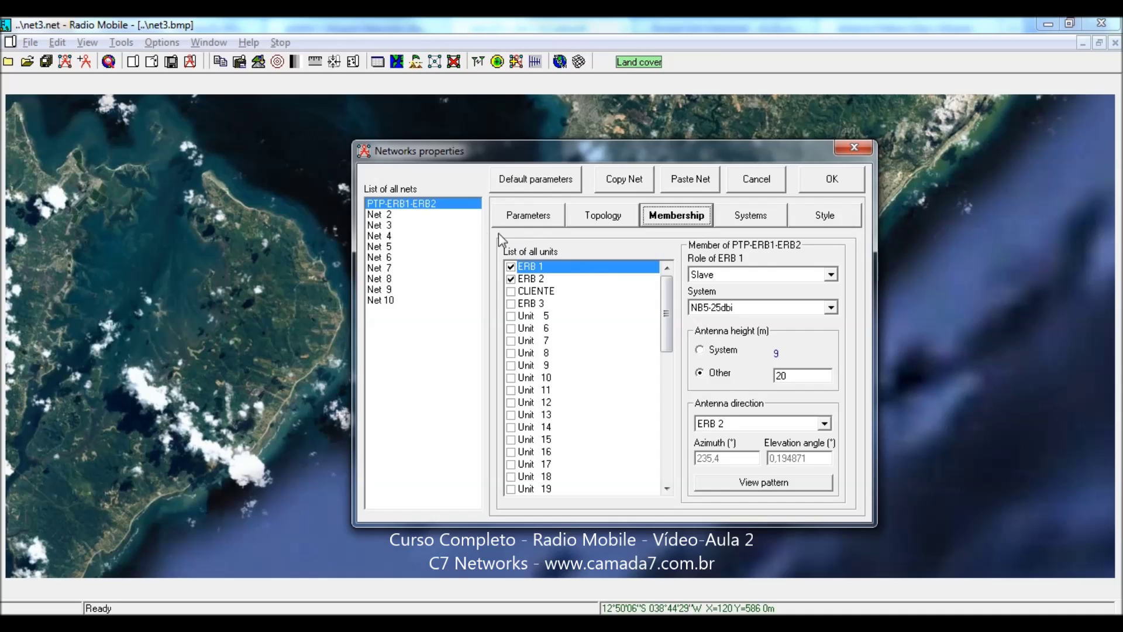
# - Rename Net 2 as PTMP-ERB1
pyautogui.click(387, 217)
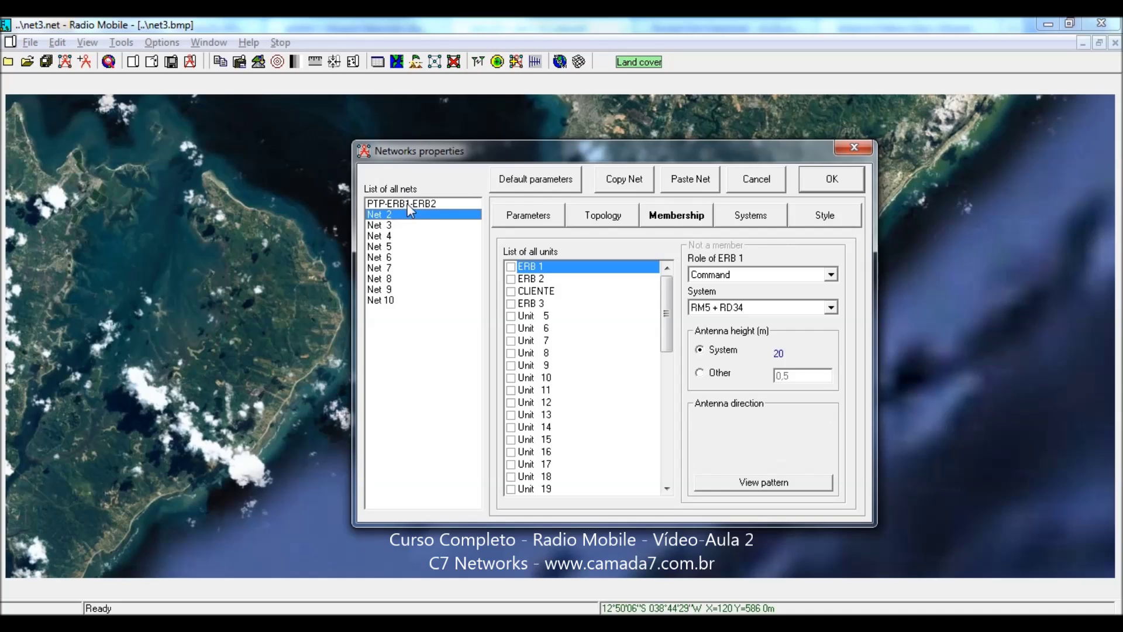
pyautogui.click(405, 204)
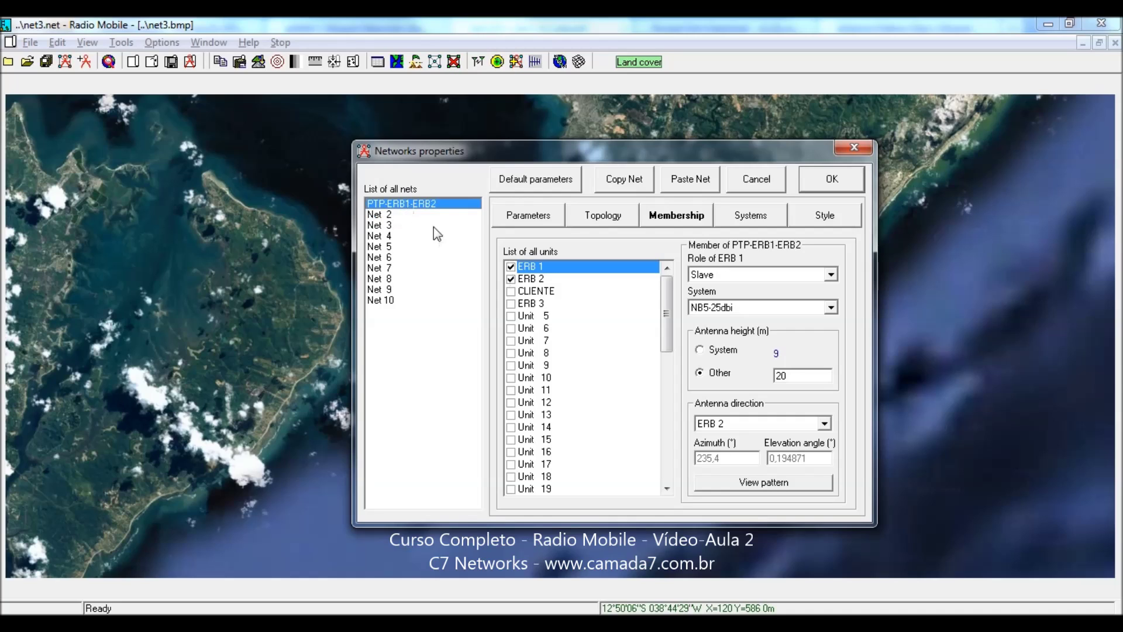
pyautogui.click(381, 215)
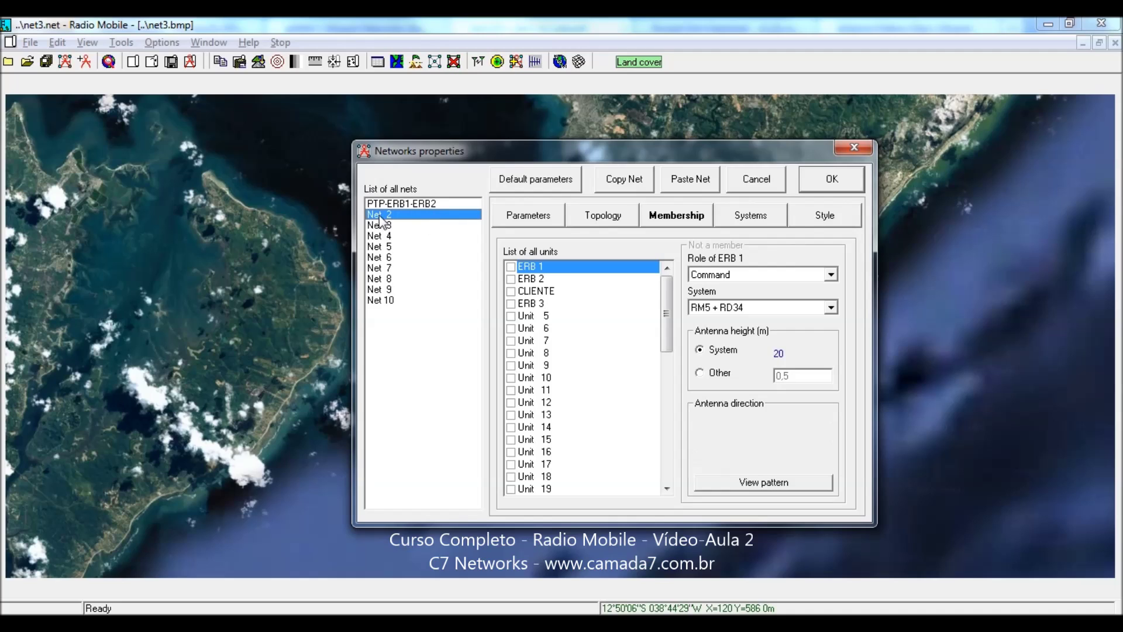
pyautogui.click(547, 214)
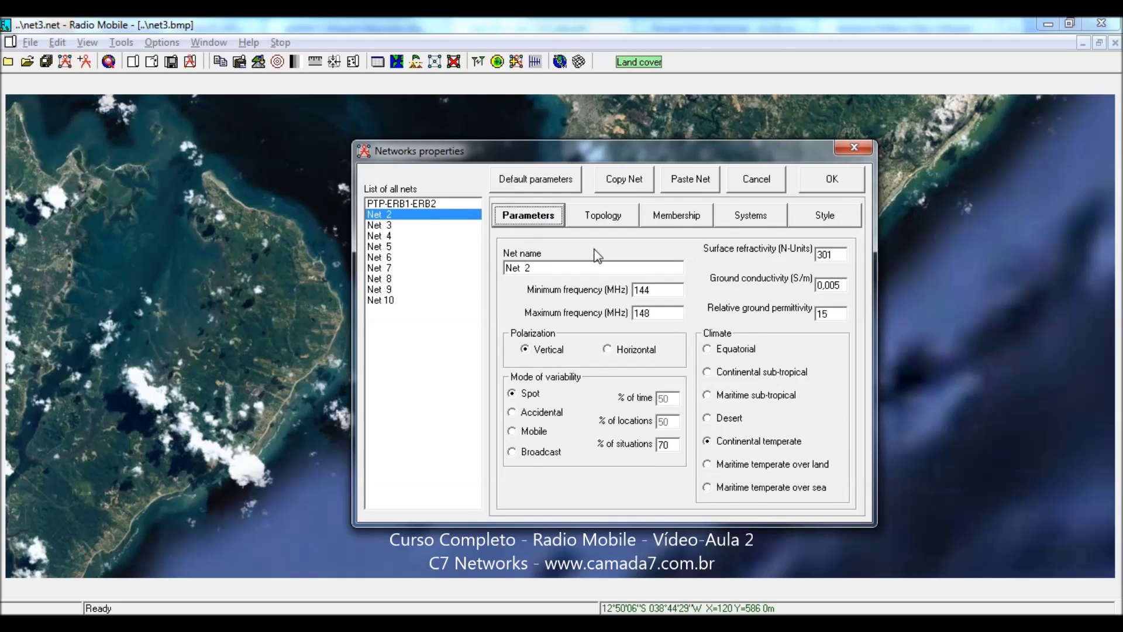
pyautogui.press('Tab')
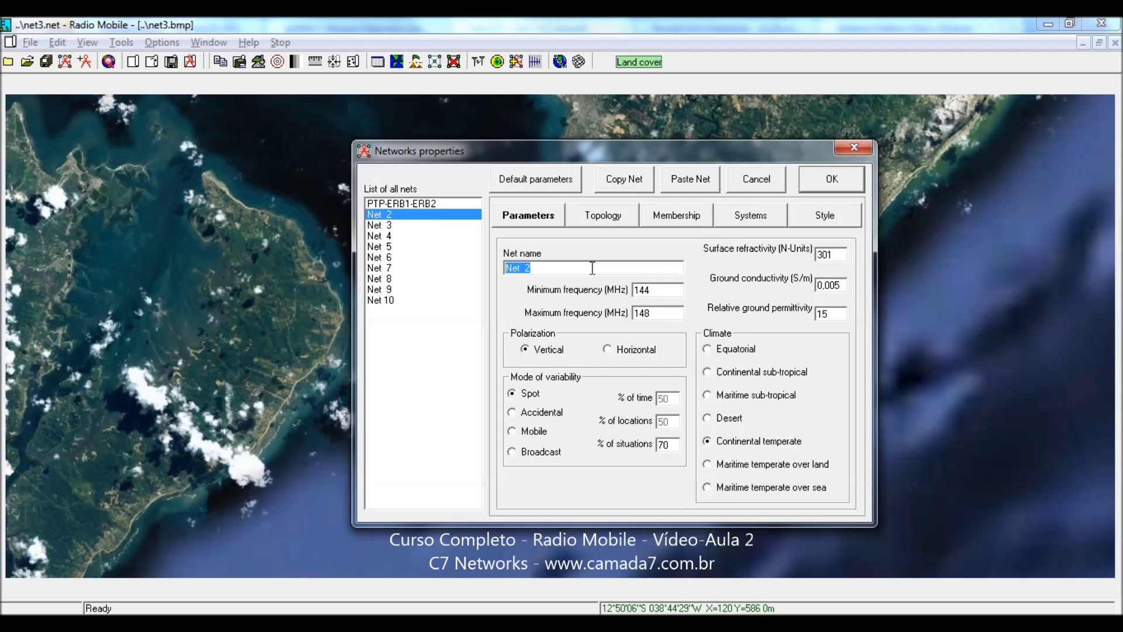
pyautogui.write('PTMP-ERB1')
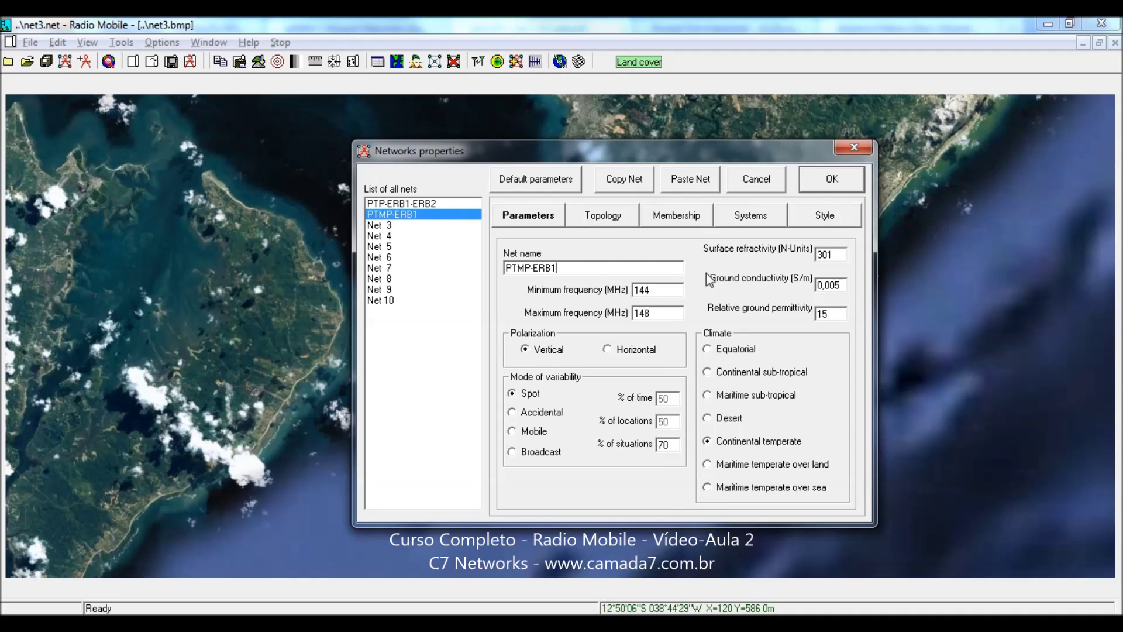
# - Copy the PTP-ERB1-ERB2 net over the second net in the list and name the copy PTMP-ERB1
pyautogui.click(426, 203)
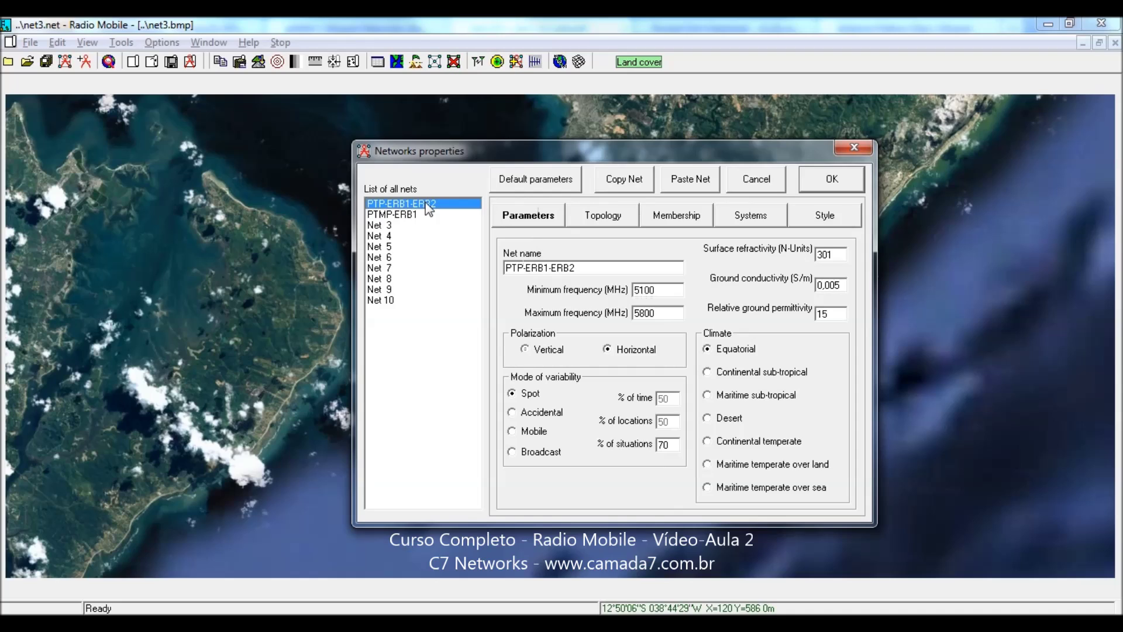
pyautogui.click(625, 180)
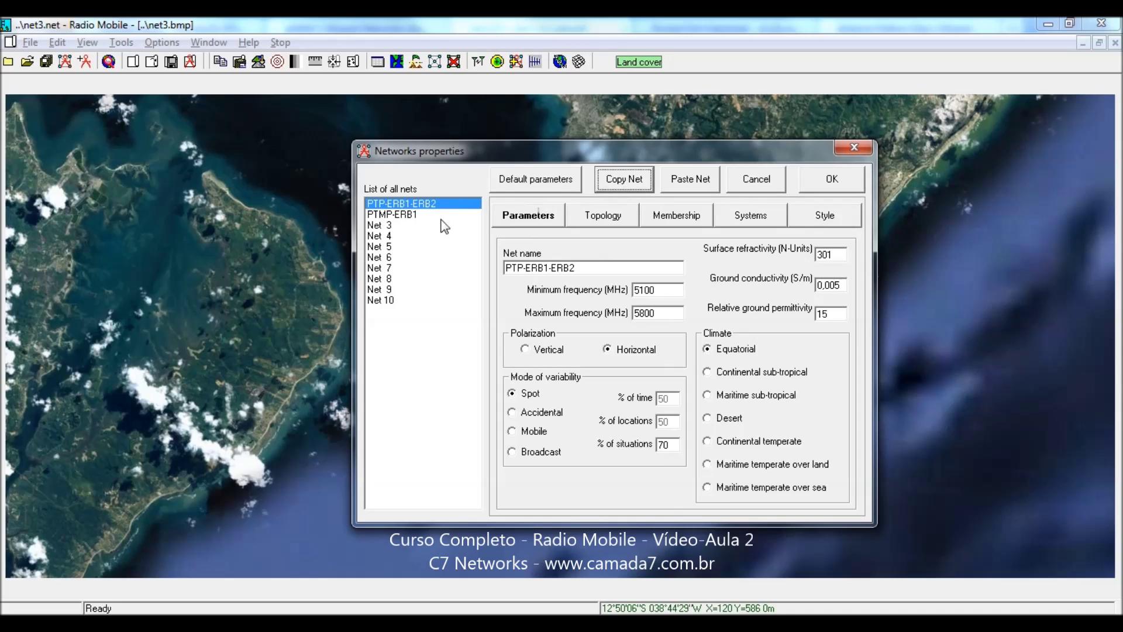
pyautogui.click(409, 217)
pyautogui.click(684, 181)
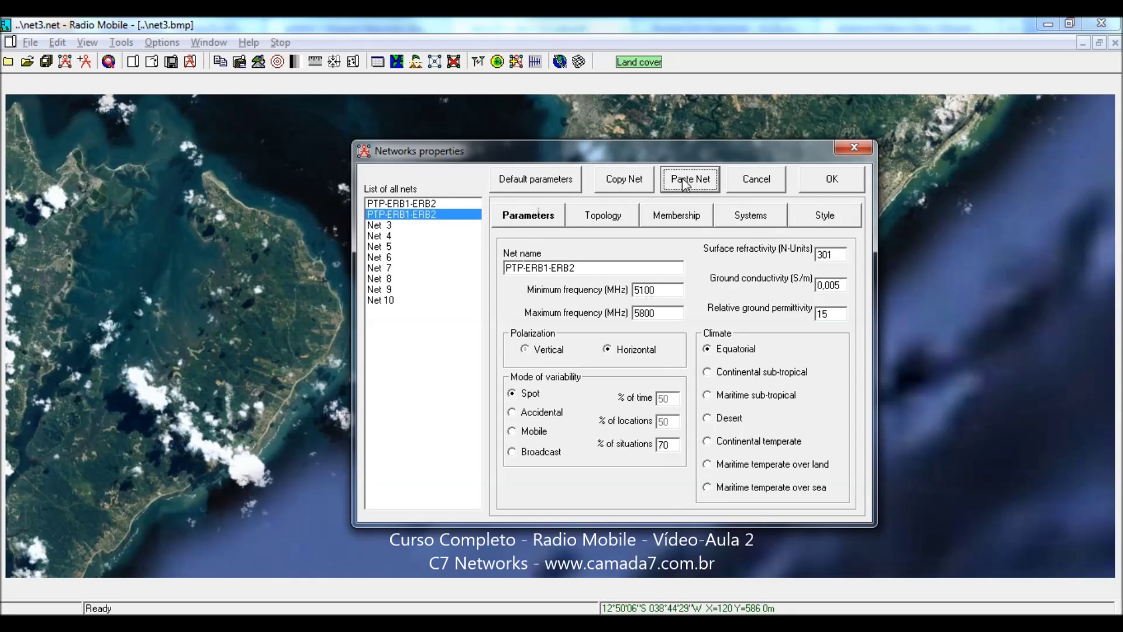
pyautogui.moveTo(585, 267); pyautogui.dragTo(520, 267)
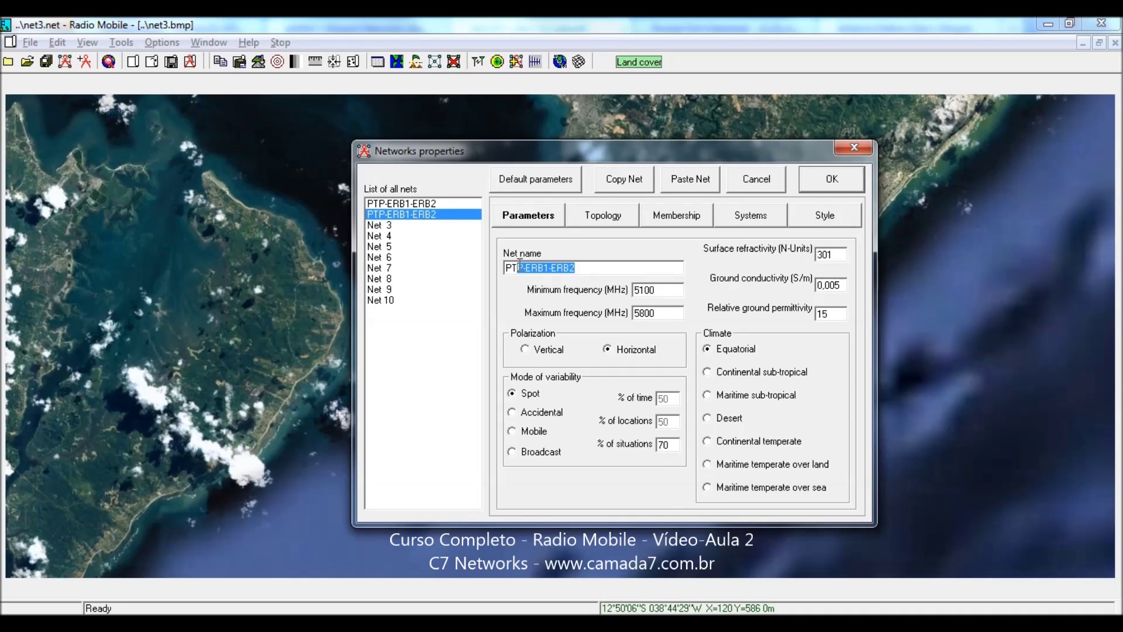
pyautogui.write('MP-ERB1')
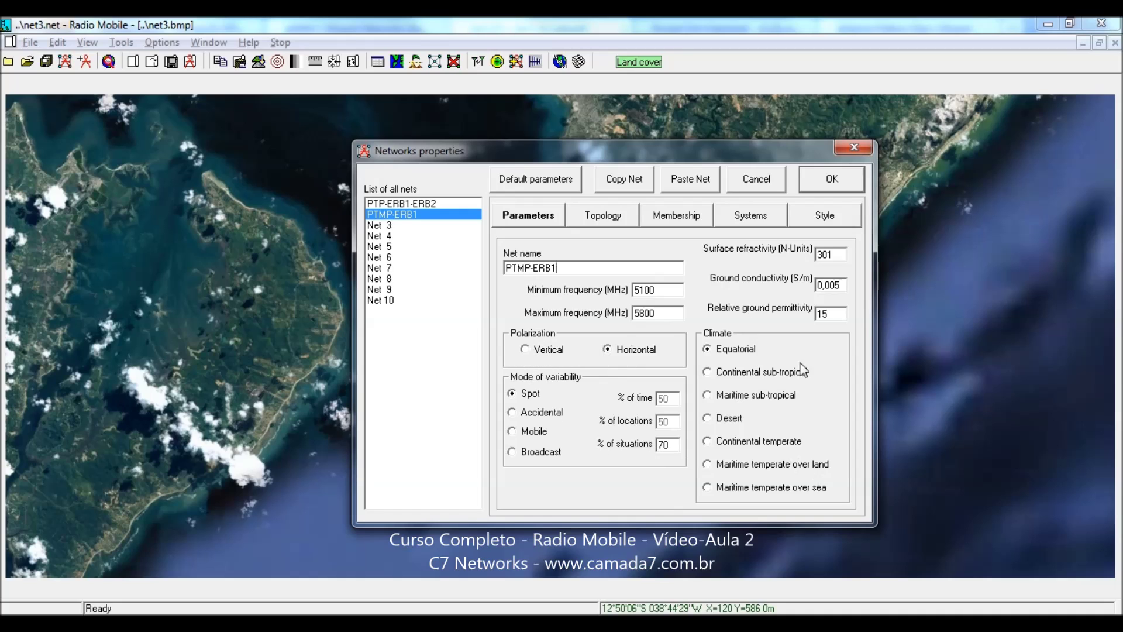
# - Remove ERB 2 from the members of the PTMP-ERB1 net and add CLIENTE
pyautogui.click(624, 222)
pyautogui.click(674, 223)
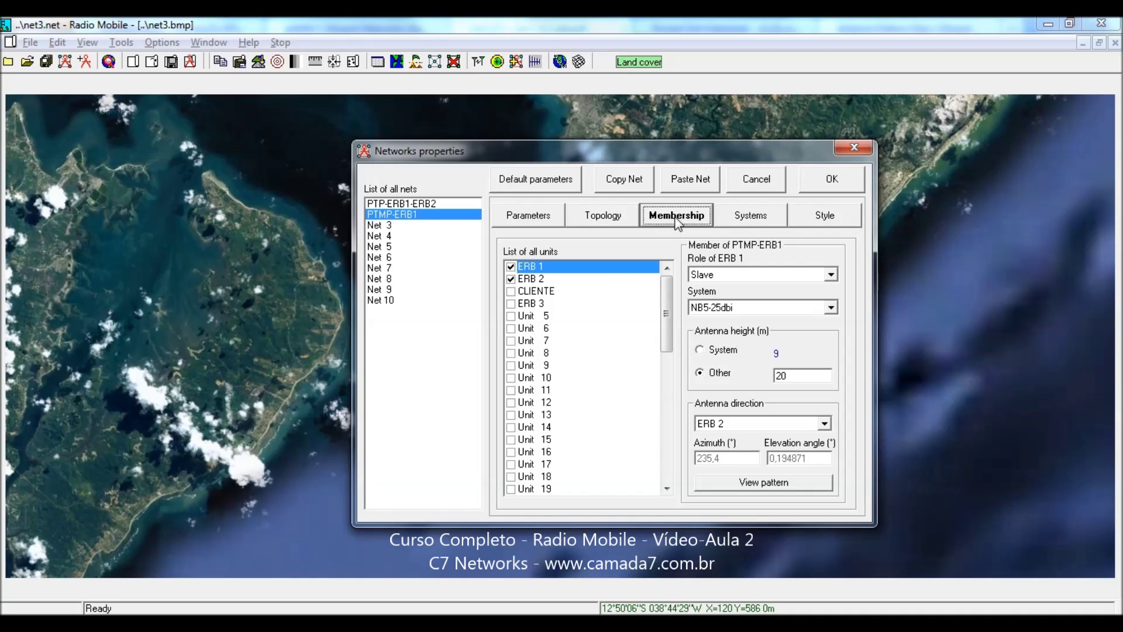
pyautogui.click(511, 279)
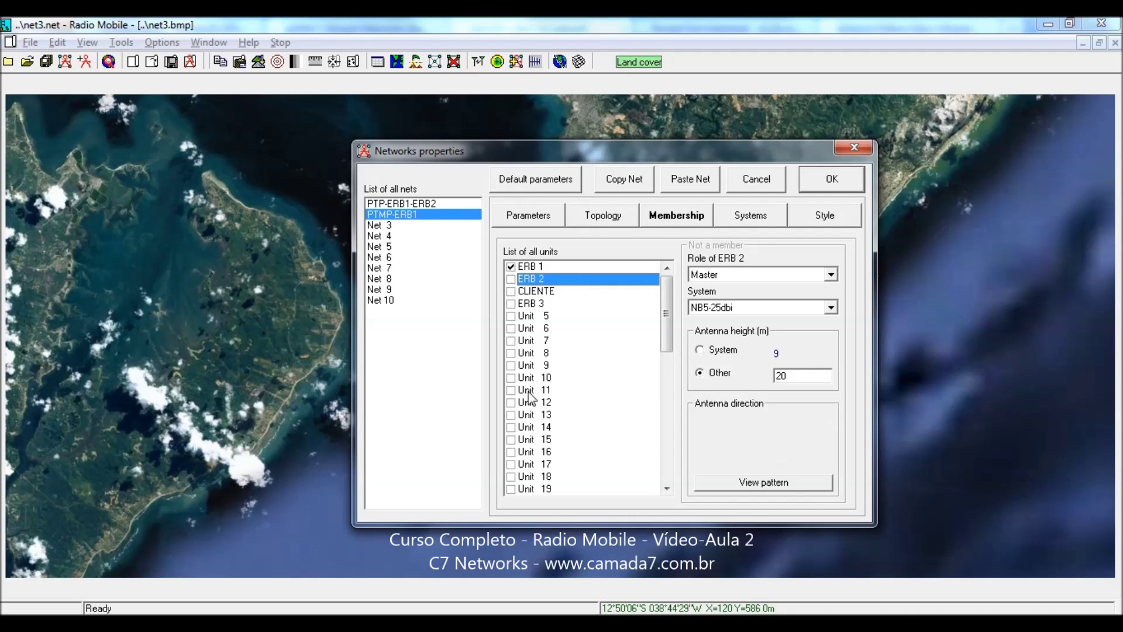
pyautogui.click(509, 292)
pyautogui.click(511, 291)
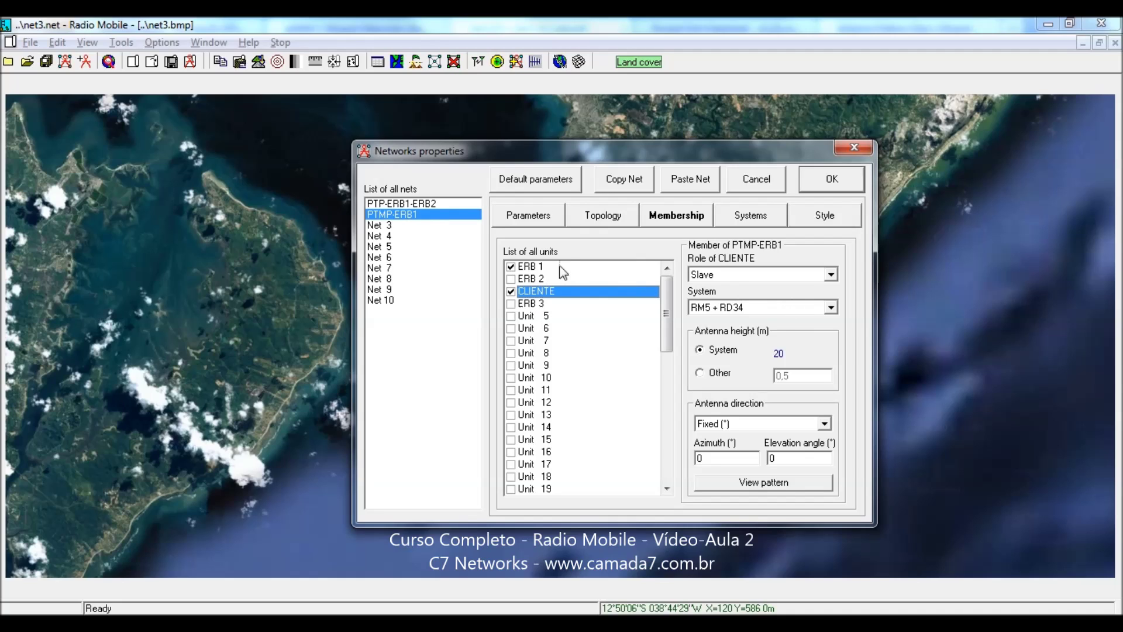
# - Set ERB 1's role in the PTMP-ERB1 net to Master and assign it the RM5 + RD34 system
pyautogui.click(537, 267)
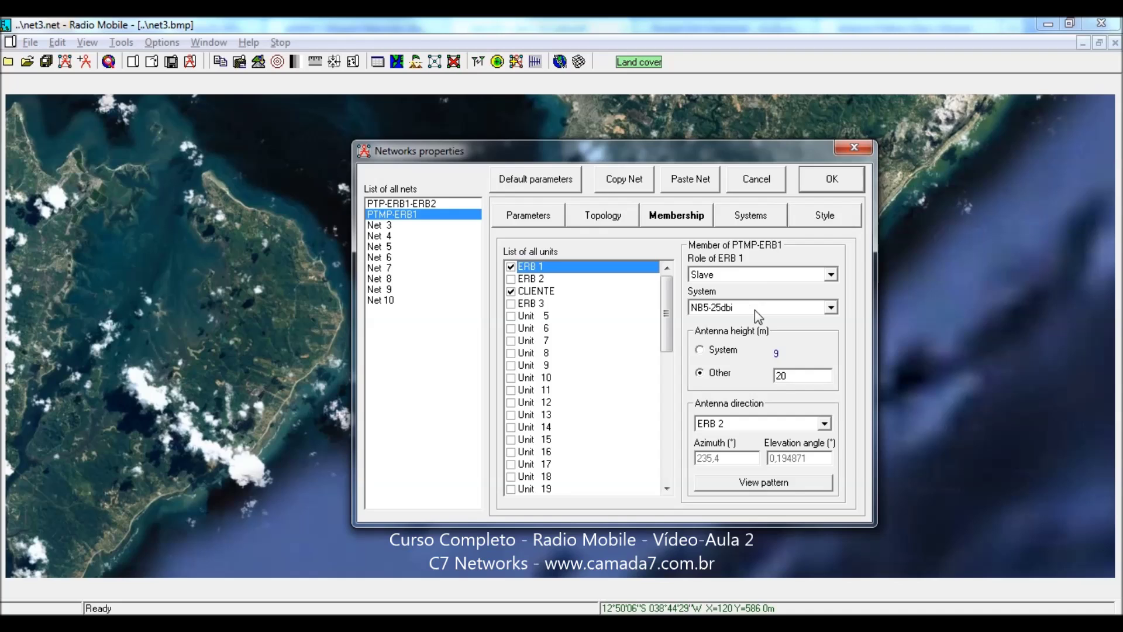
pyautogui.click(752, 274)
pyautogui.click(738, 290)
pyautogui.click(739, 308)
pyautogui.click(739, 308)
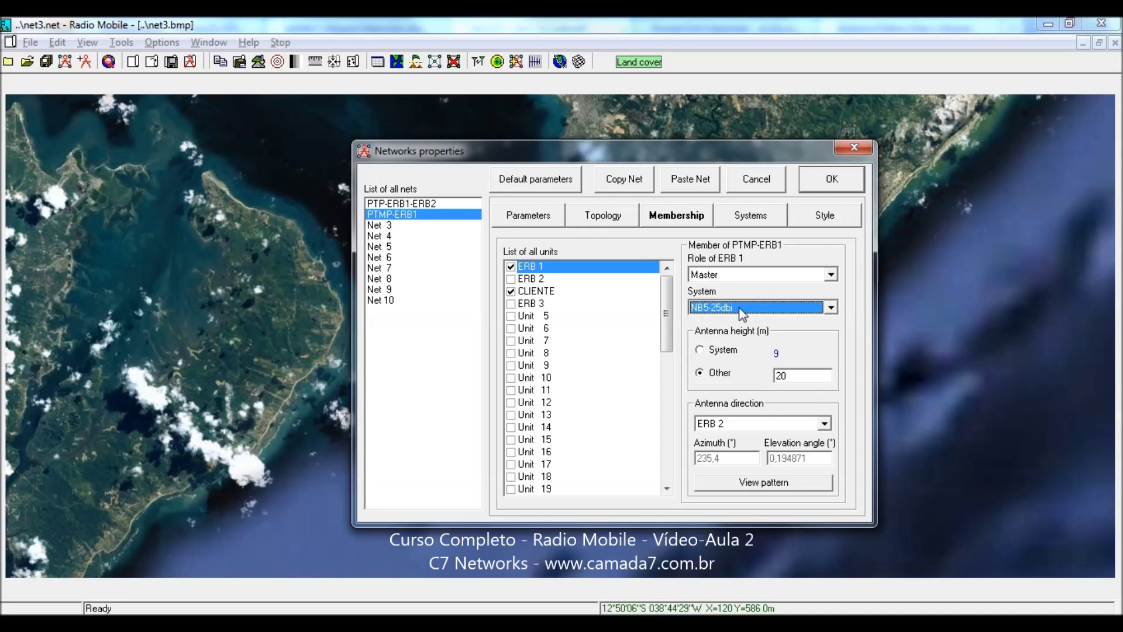
pyautogui.click(739, 308)
pyautogui.scroll(1, 835, 362)
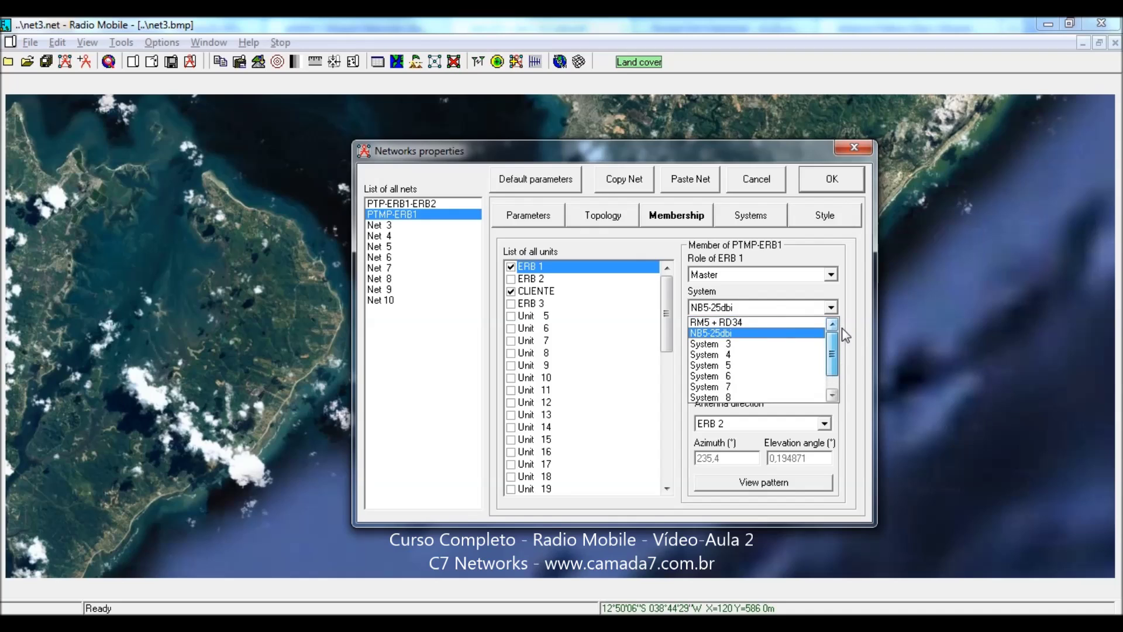
pyautogui.click(728, 322)
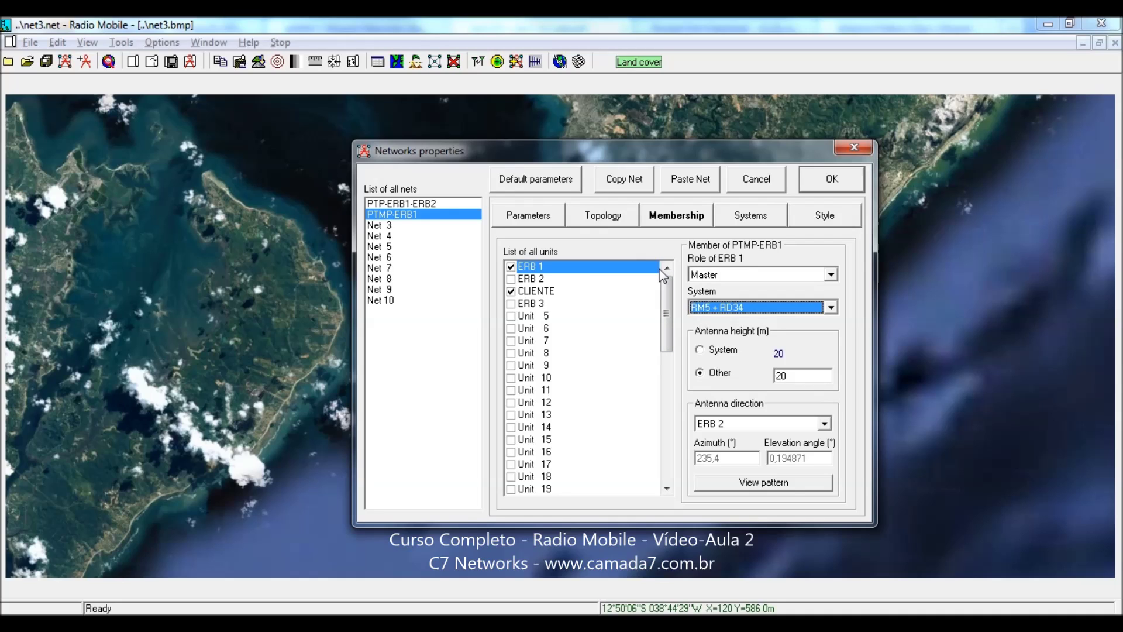
# - Assign the NB5-25dbi system to CLIENTE in the PTMP-ERB1 net
pyautogui.click(521, 292)
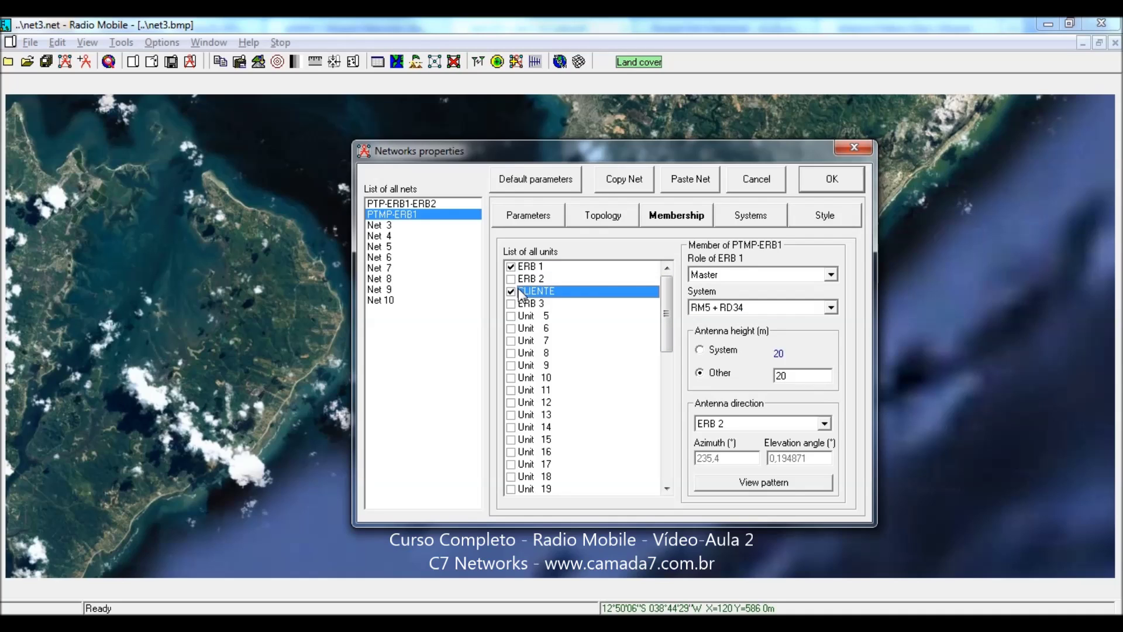
pyautogui.click(743, 309)
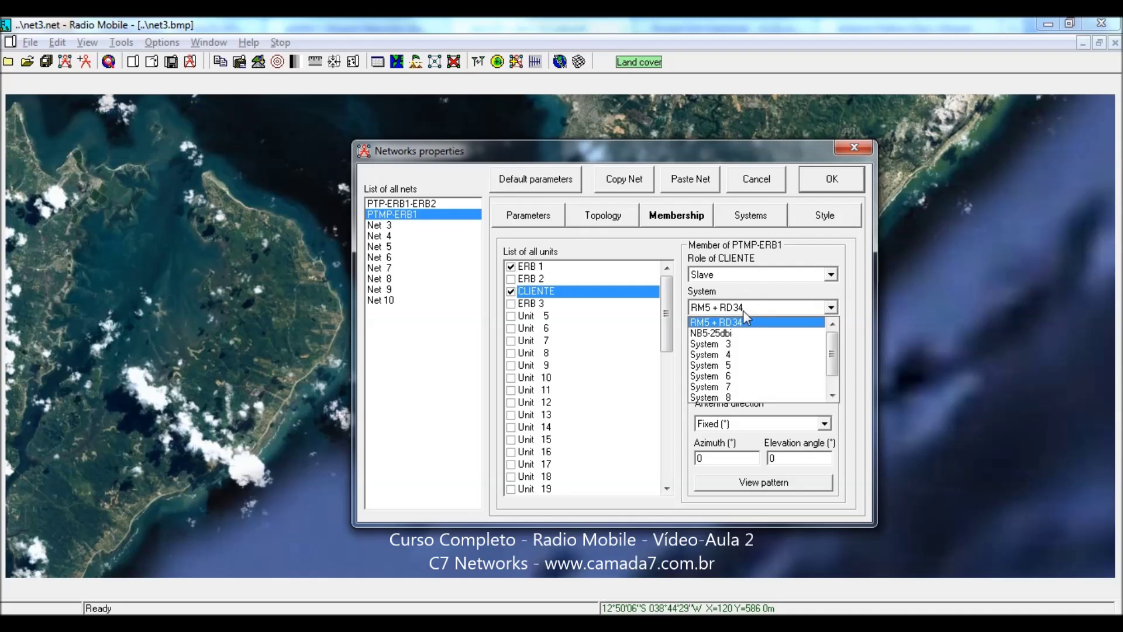
pyautogui.click(771, 335)
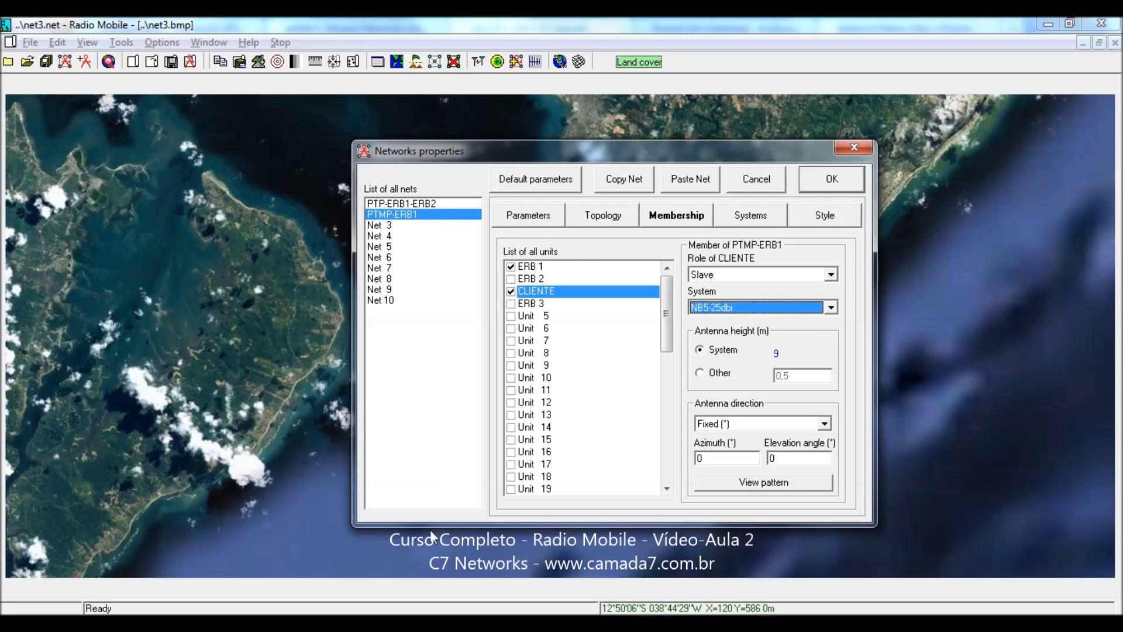
pyautogui.click(318, 547)
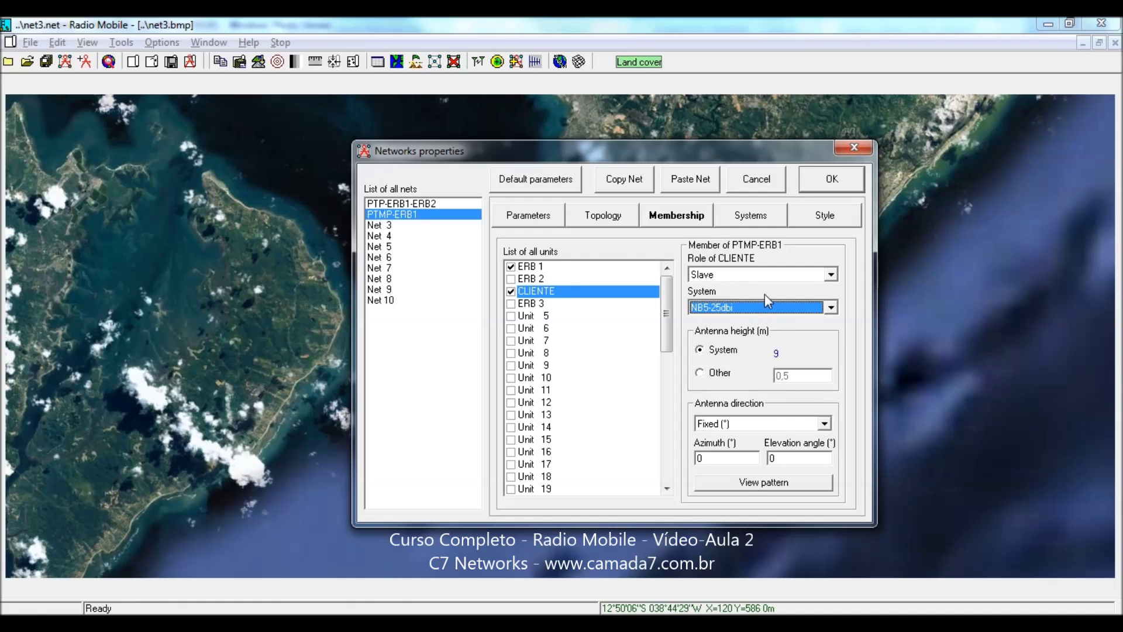
# - Aim the ERB 1 antenna at CLIENTE in the PTMP-ERB1 net and show CLIENTE's membership settings
pyautogui.click(531, 268)
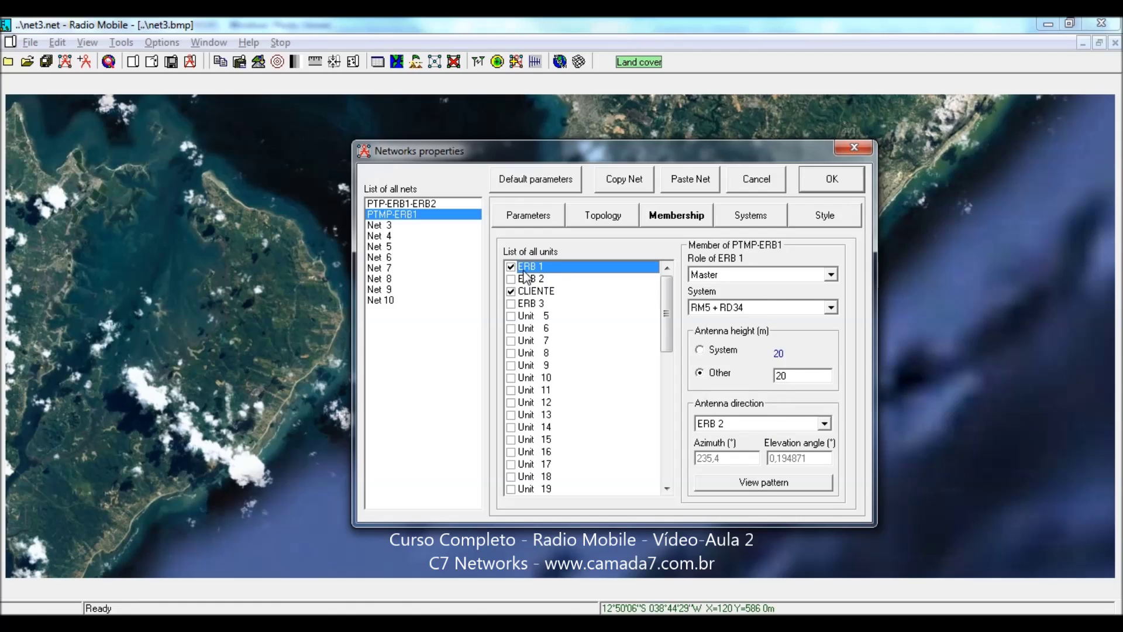
pyautogui.click(744, 429)
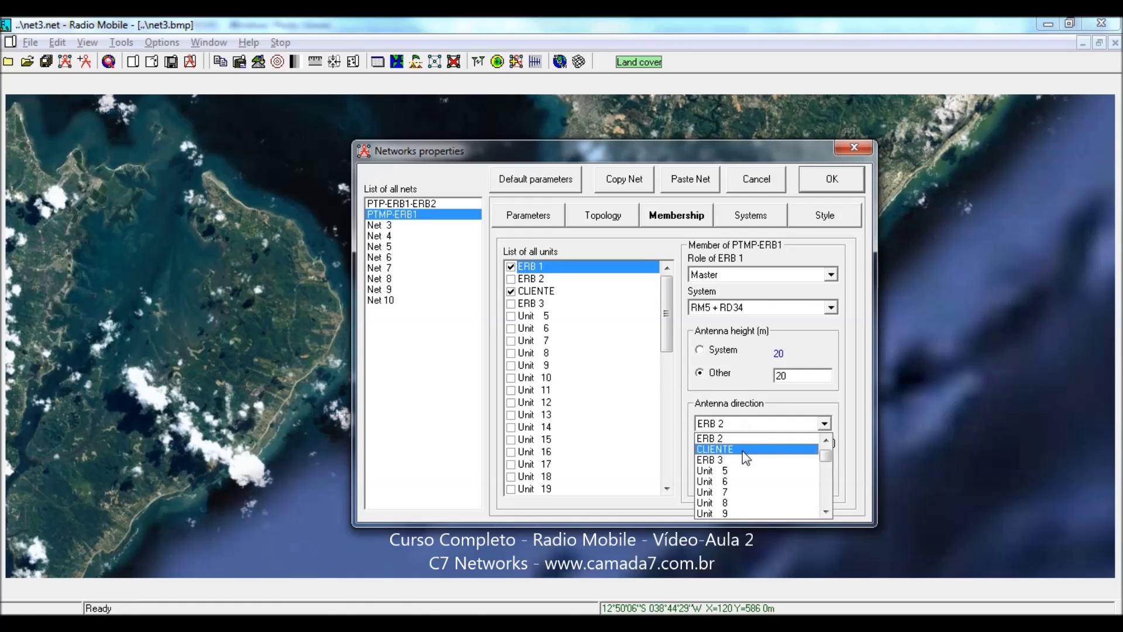
pyautogui.click(743, 448)
pyautogui.click(545, 292)
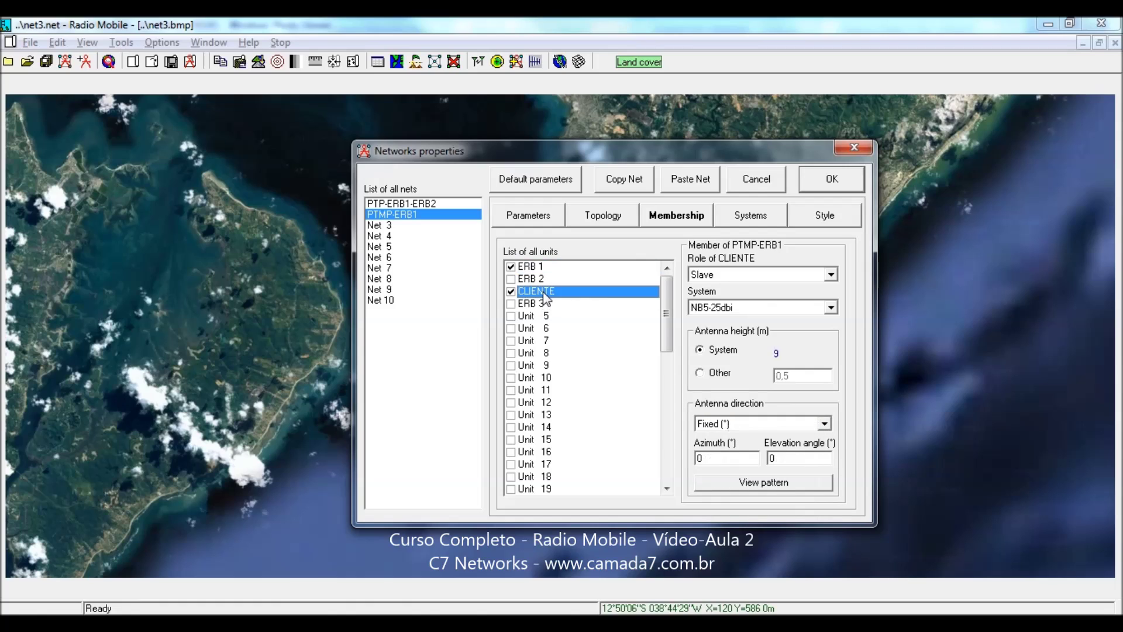
# - Check the PTMP-ERB1 net's rule on slave antenna pointing and aim the CLIENTE antenna at ERB 1
pyautogui.click(719, 422)
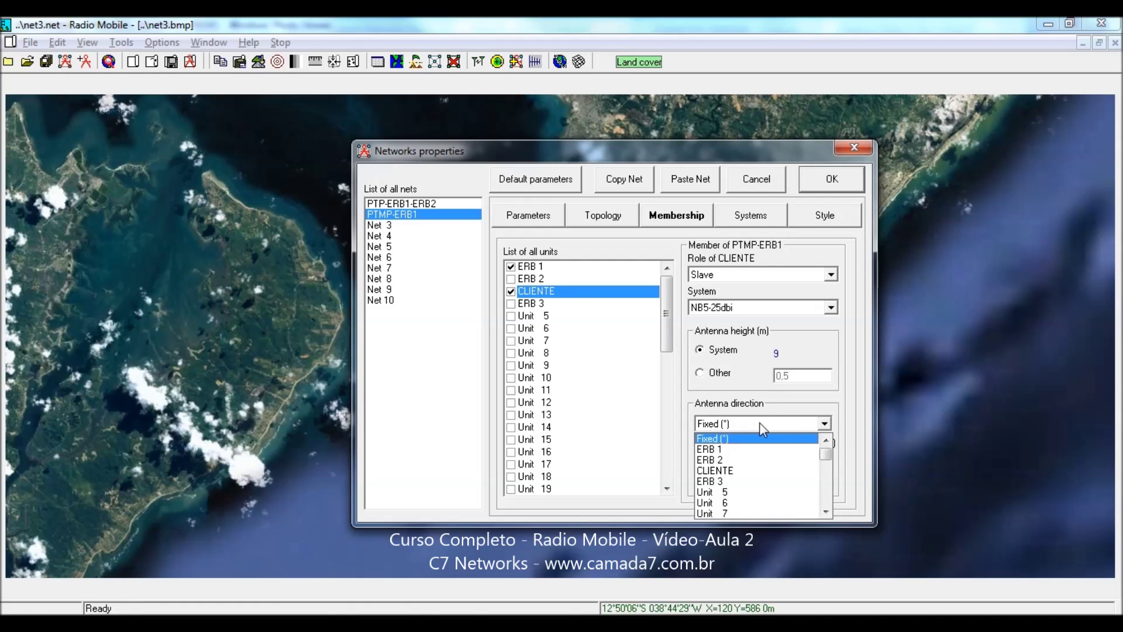
pyautogui.click(759, 422)
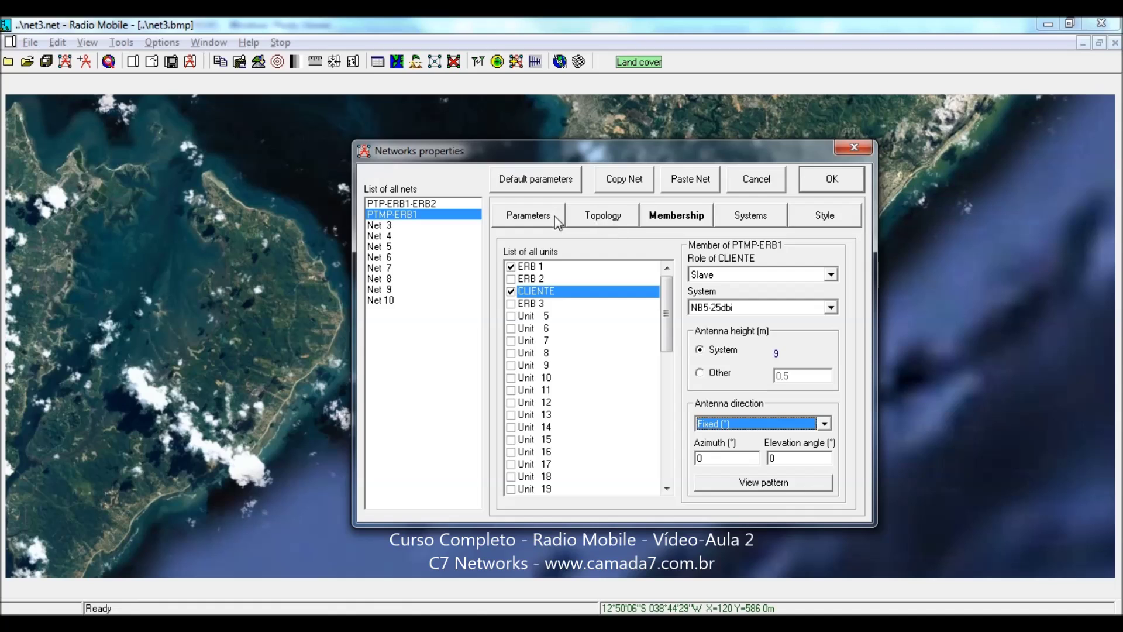
pyautogui.click(598, 221)
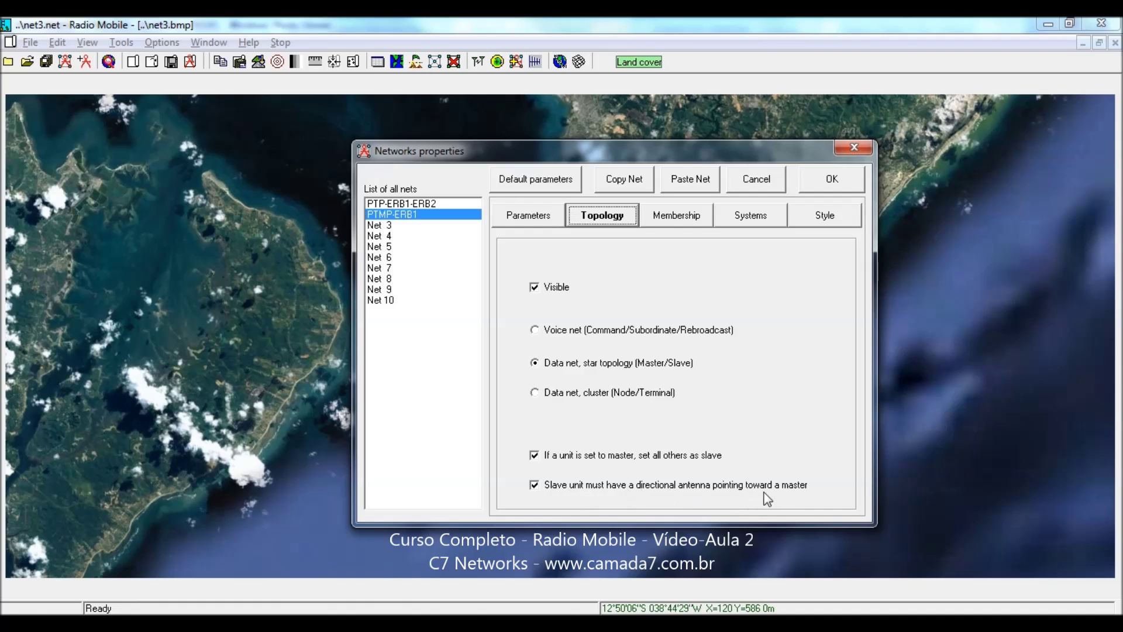
pyautogui.click(683, 220)
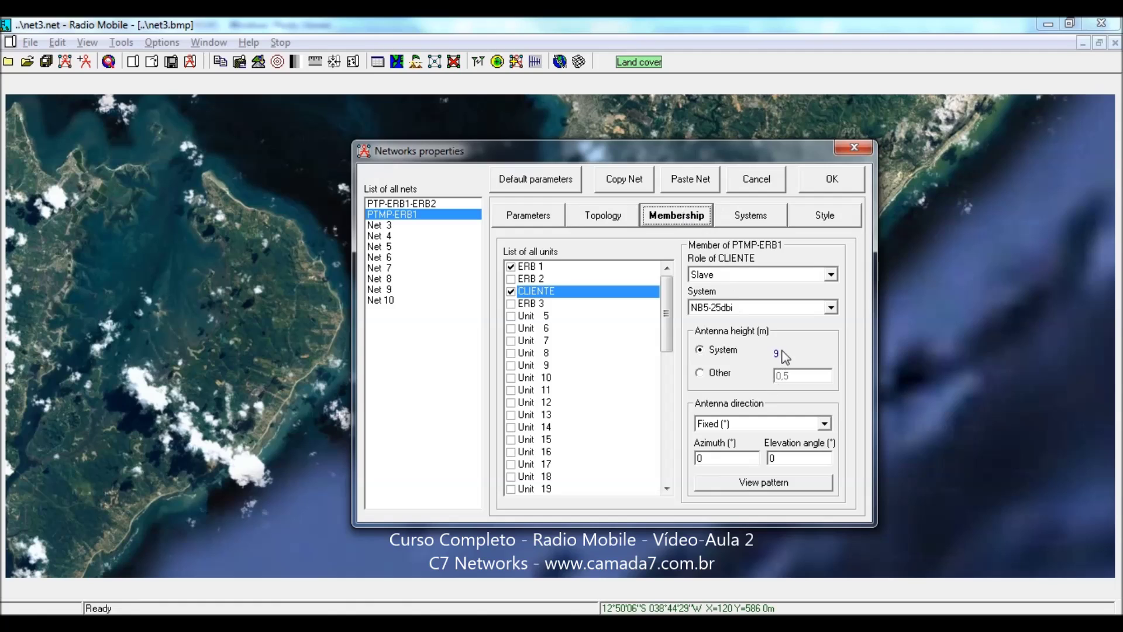
pyautogui.click(760, 424)
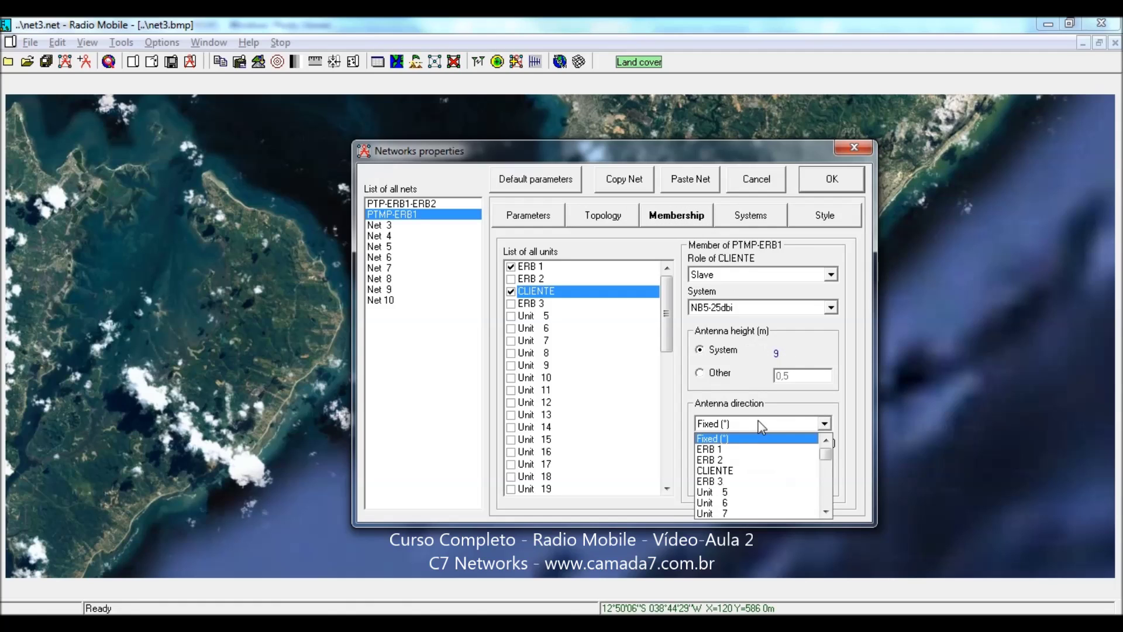
pyautogui.click(738, 451)
# - Compare ERB 1's role, system, antenna height and antenna direction in the PTMP-ERB1 and PTP-ERB1-ERB2 nets
pyautogui.click(535, 268)
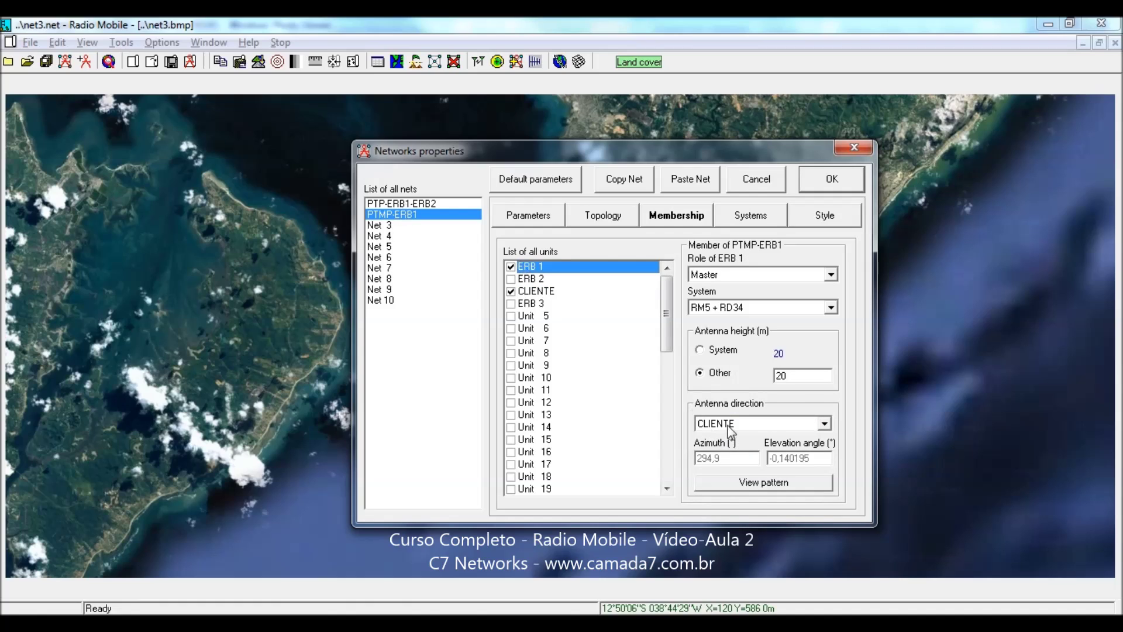
pyautogui.click(430, 205)
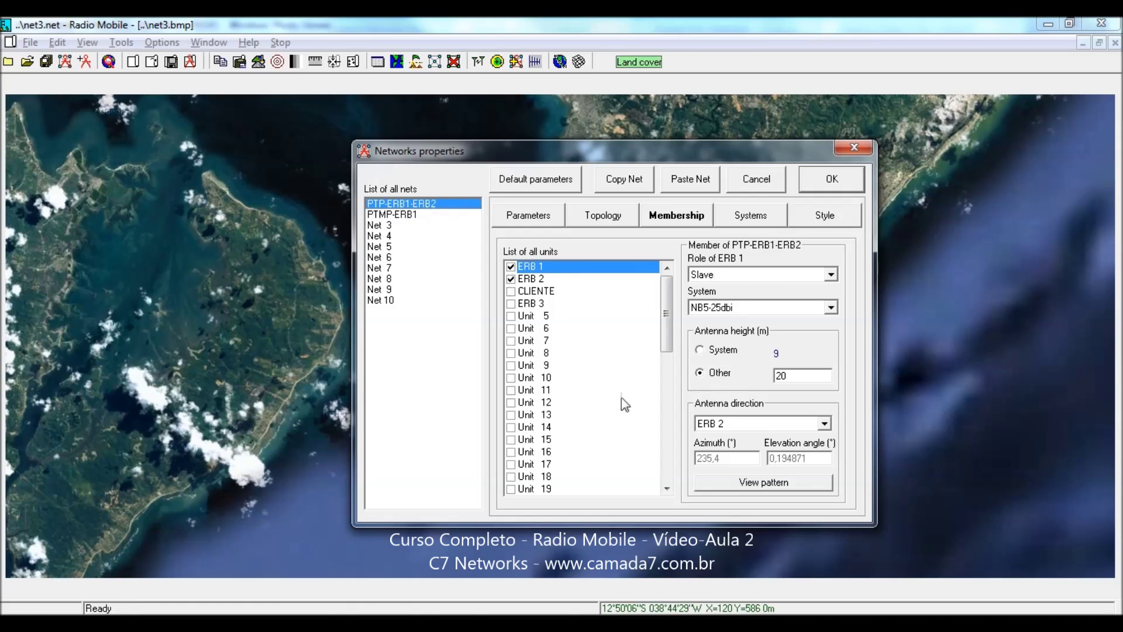
pyautogui.click(401, 216)
pyautogui.click(400, 202)
pyautogui.click(401, 215)
pyautogui.click(402, 204)
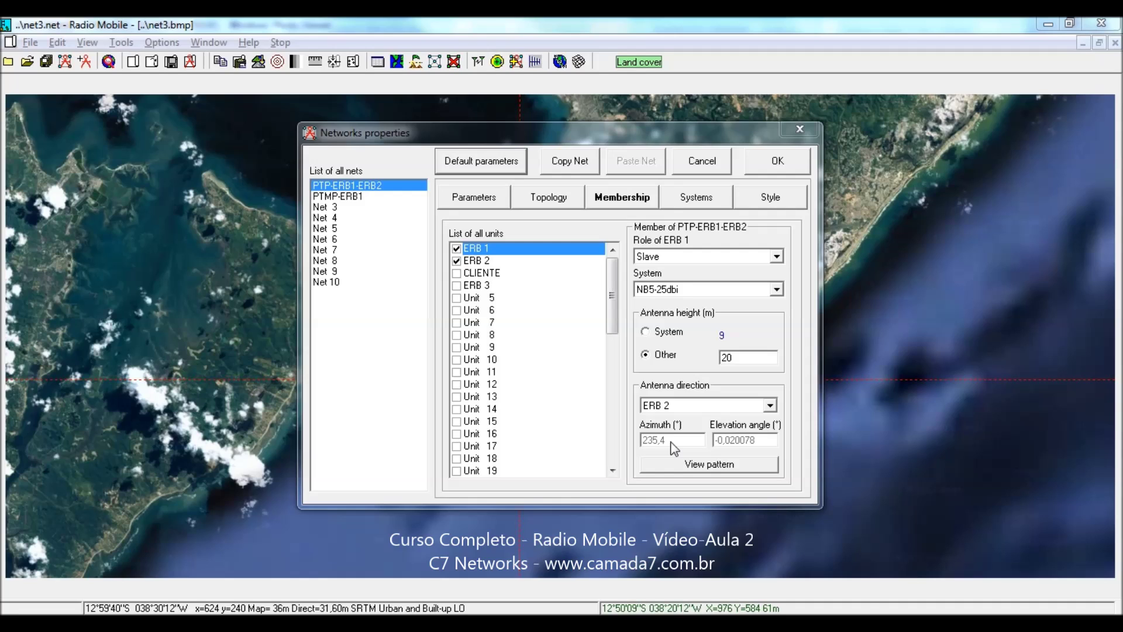
# - Set the yellow-line RX relative signal threshold to -3 dB in the network style and accept the network properties
pyautogui.click(771, 203)
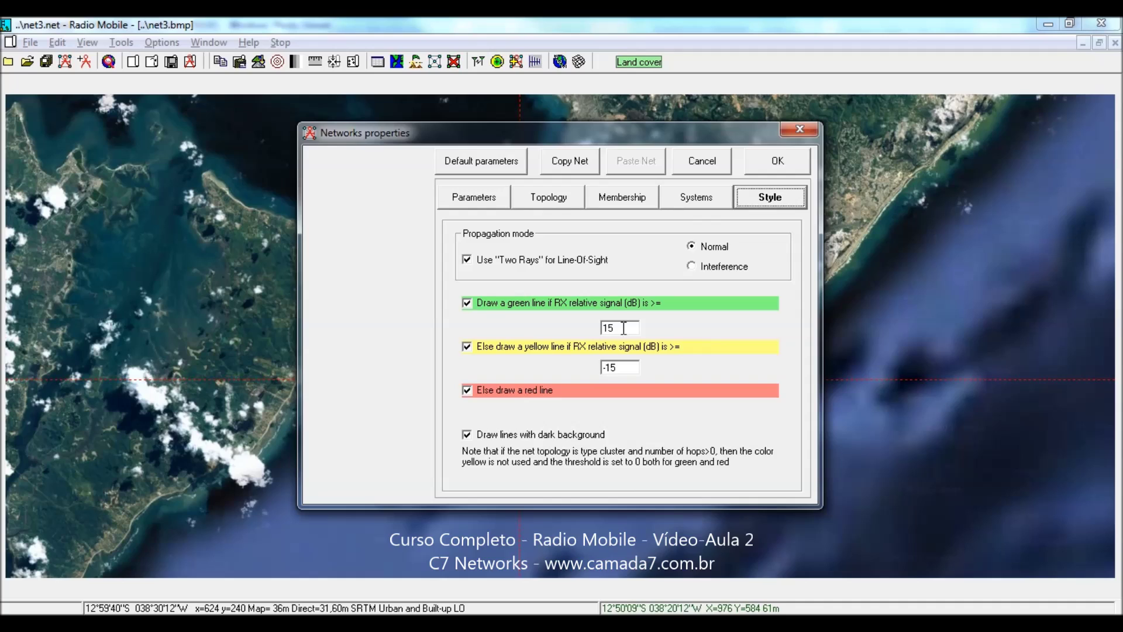
pyautogui.doubleClick(608, 368)
pyautogui.write('-3')
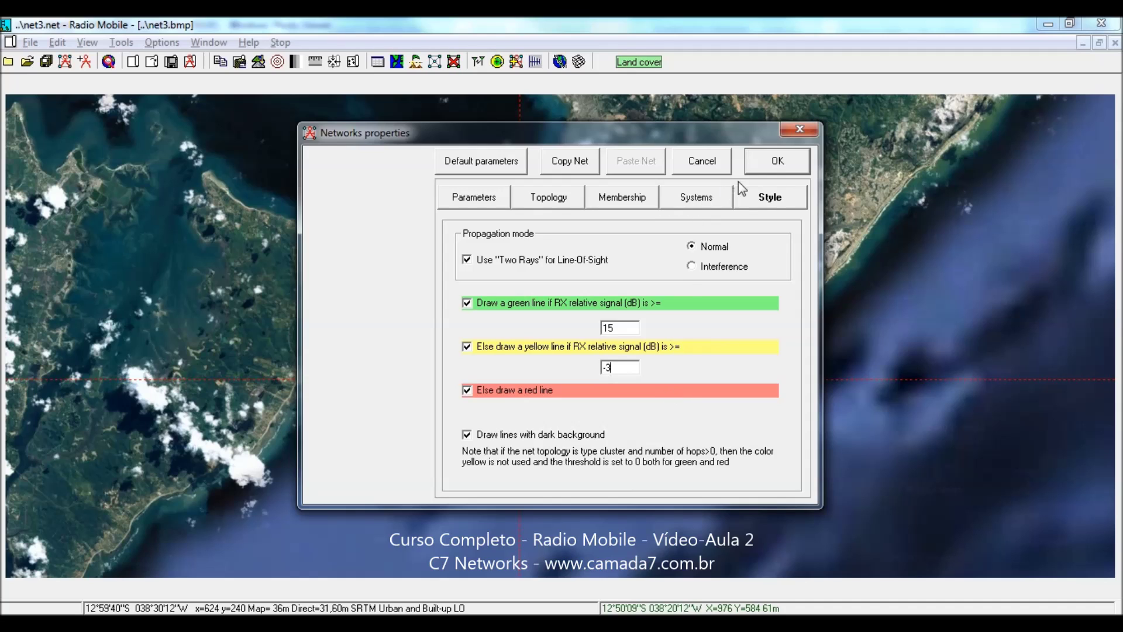
pyautogui.click(785, 164)
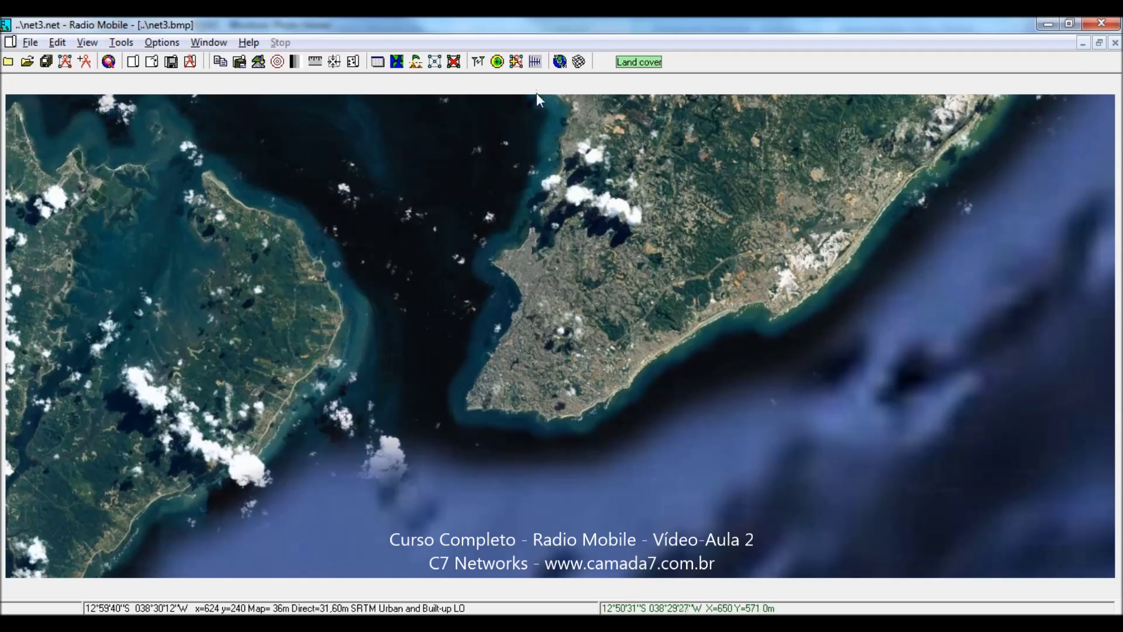
# - Show the ERB 1 to ERB 2 radio link and set both antenna heights to 50 m
pyautogui.click(478, 66)
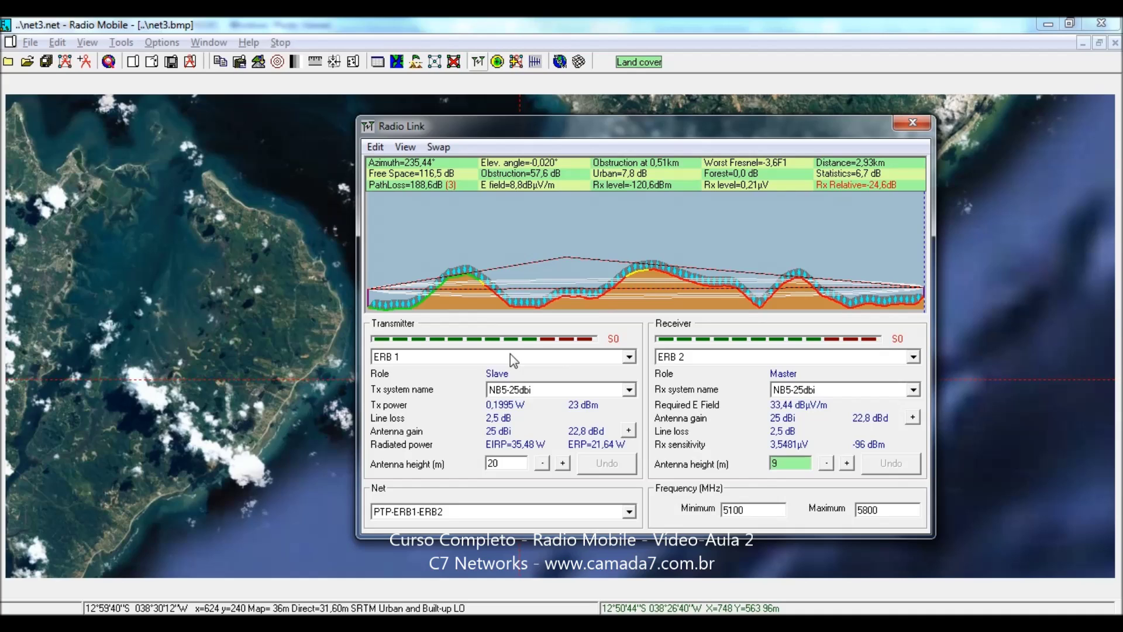
pyautogui.moveTo(513, 465); pyautogui.dragTo(481, 464)
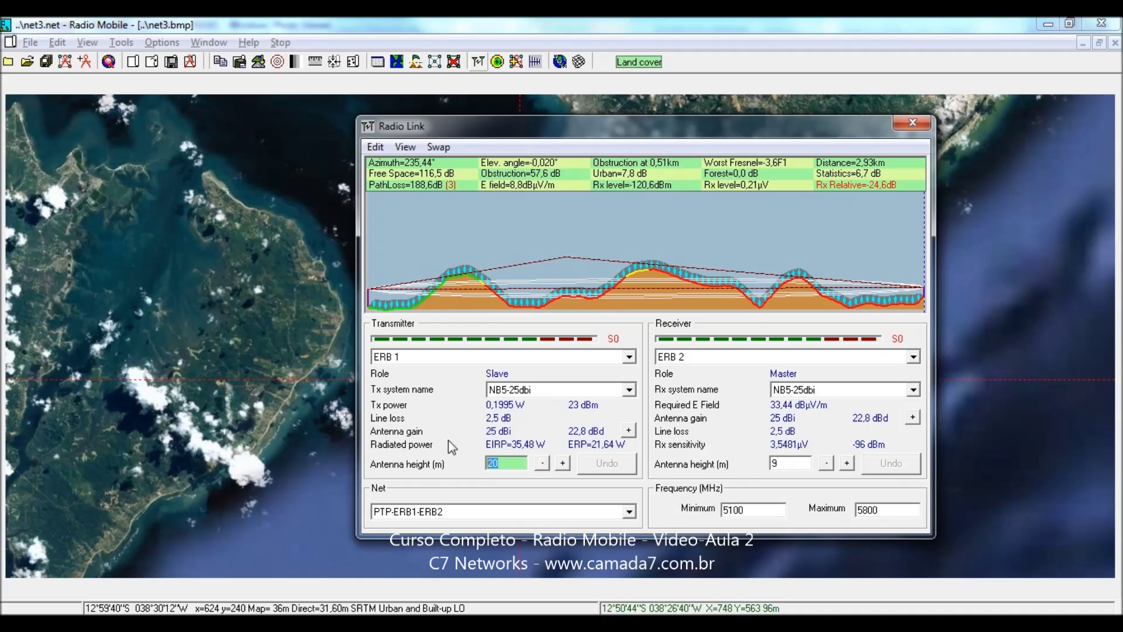
pyautogui.write('50')
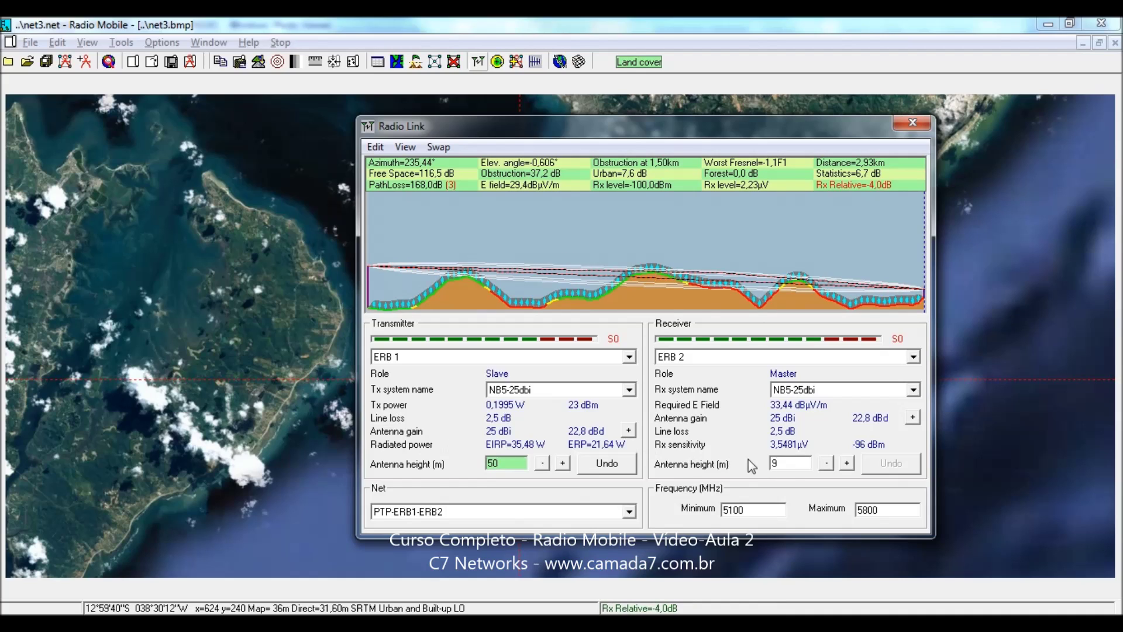
pyautogui.doubleClick(790, 464)
pyautogui.write('50')
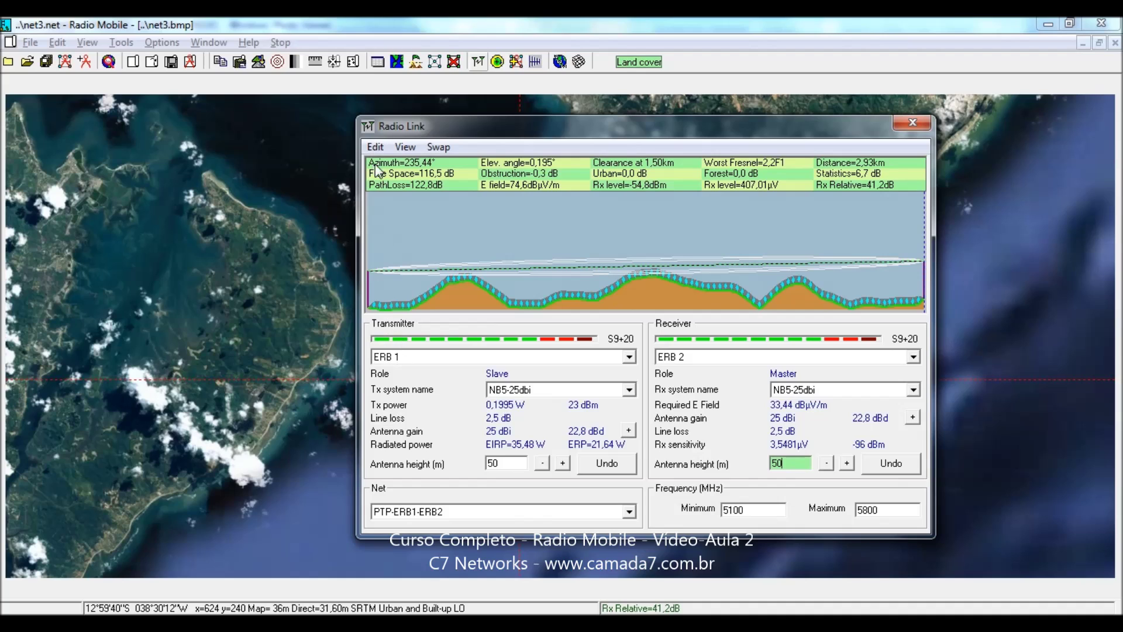
# - View the link from the opposite direction and back, and set the ERB 1 and ERB 2 antenna heights to 20 m
pyautogui.click(440, 147)
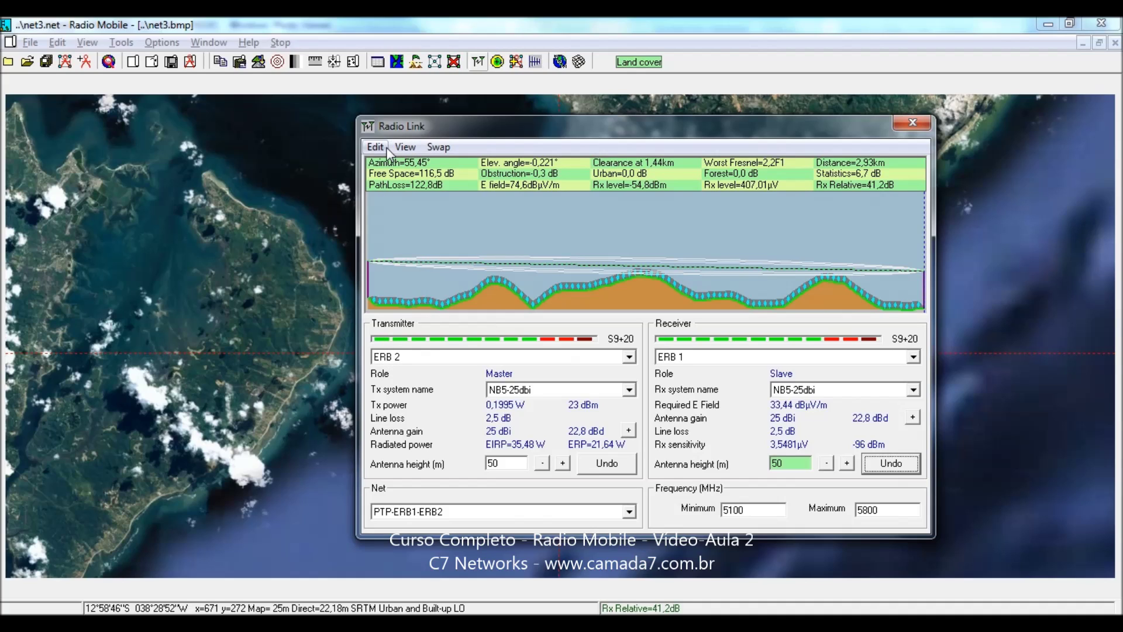
pyautogui.click(438, 147)
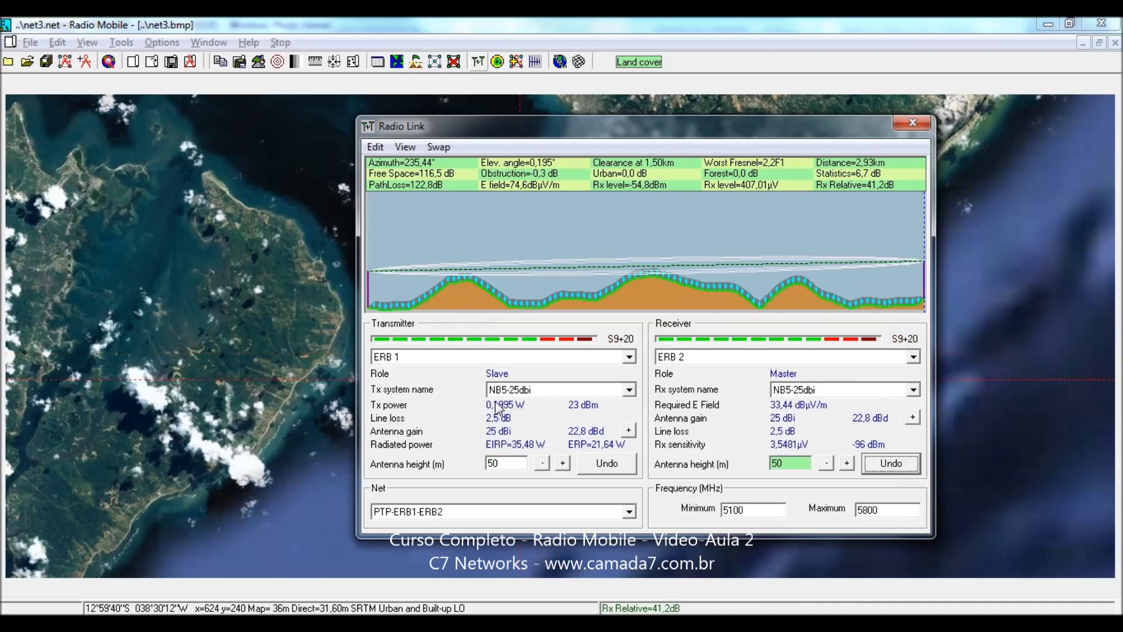
pyautogui.doubleClick(499, 466)
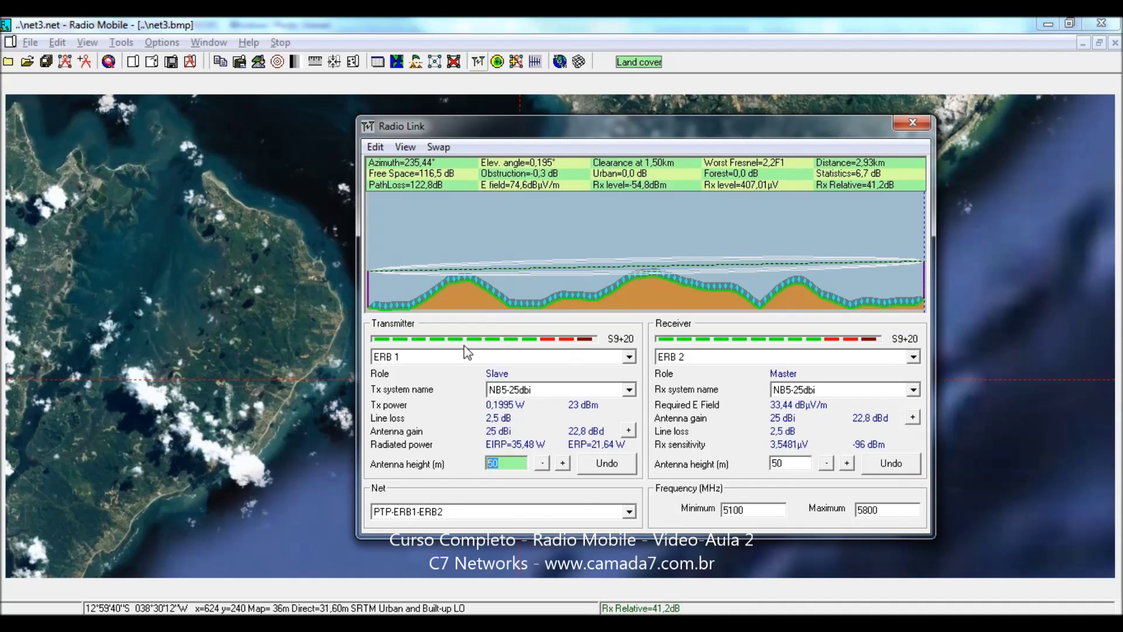
pyautogui.write('20')
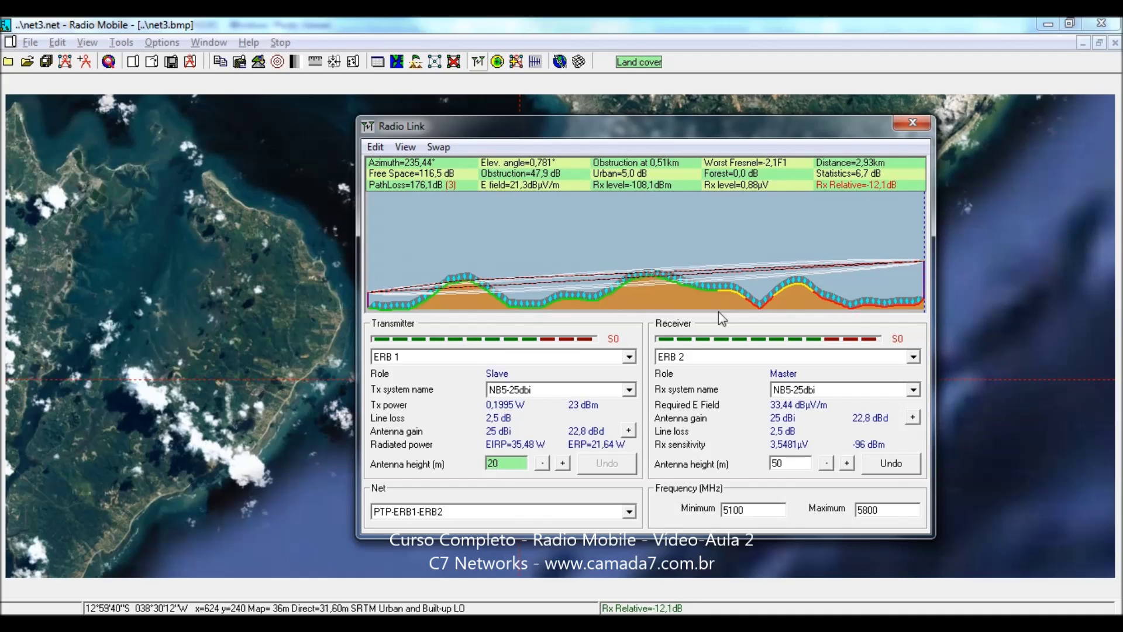
pyautogui.click(775, 463)
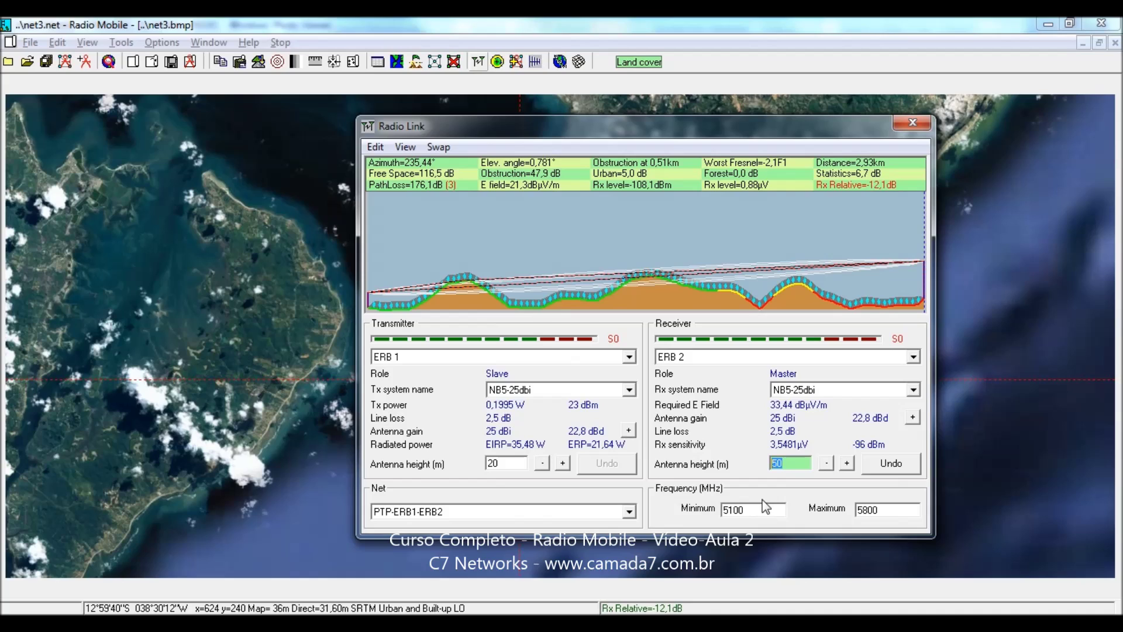
pyautogui.write('20')
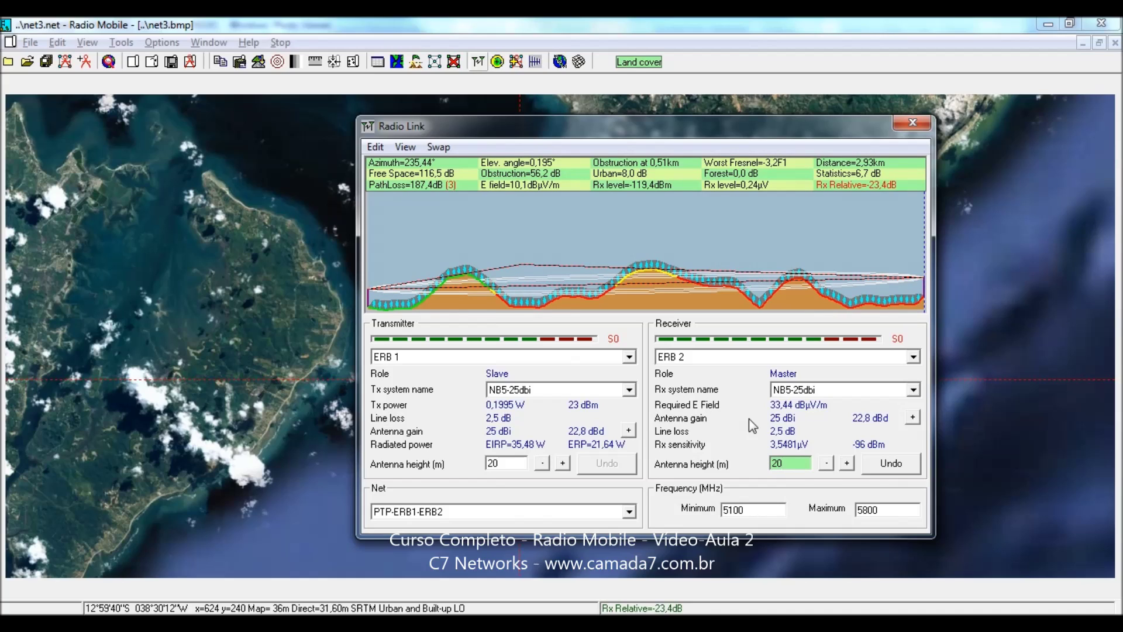
# - Assign the RM5 + RD34 system to both the transmitter ERB 1 and the receiver ERB 2 in the radio link
pyautogui.click(629, 390)
pyautogui.moveTo(632, 425); pyautogui.dragTo(632, 417)
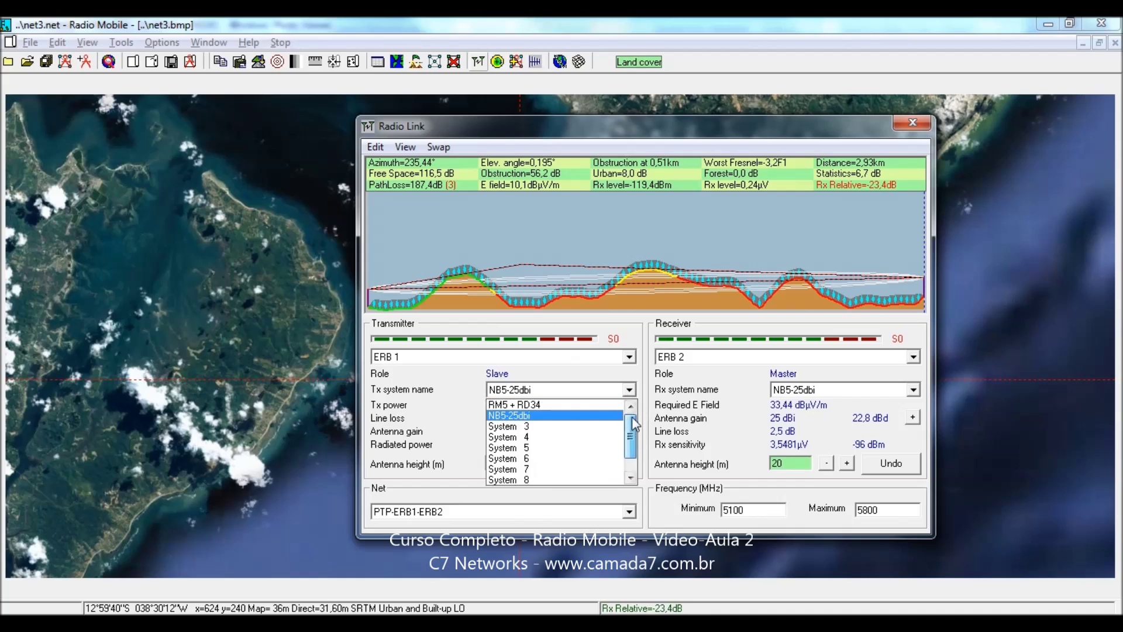
pyautogui.click(553, 405)
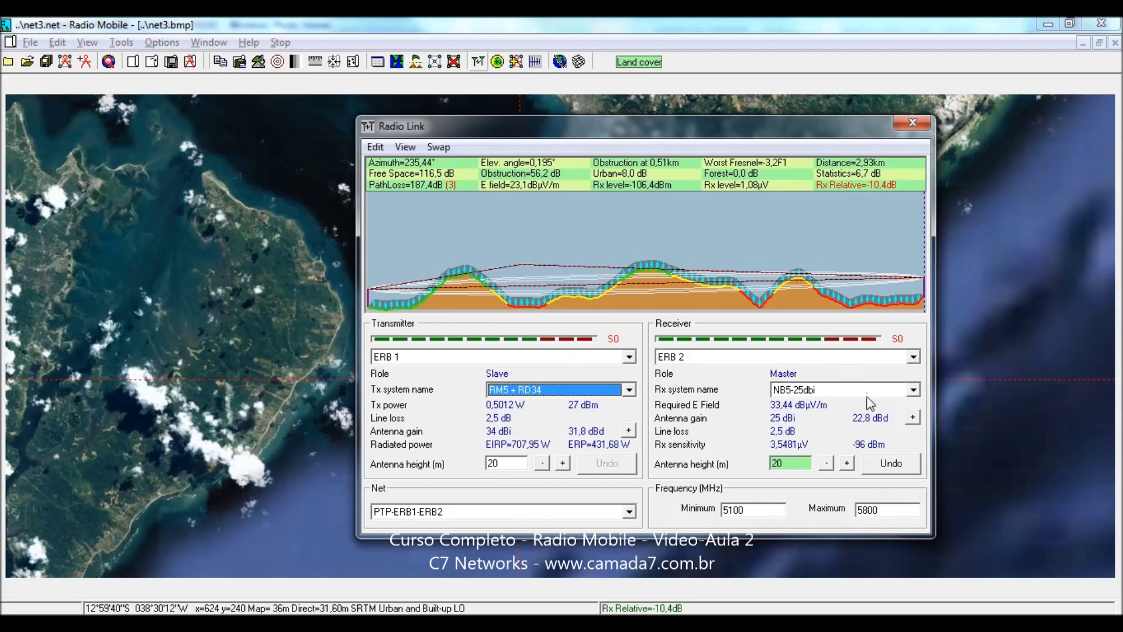
pyautogui.click(911, 390)
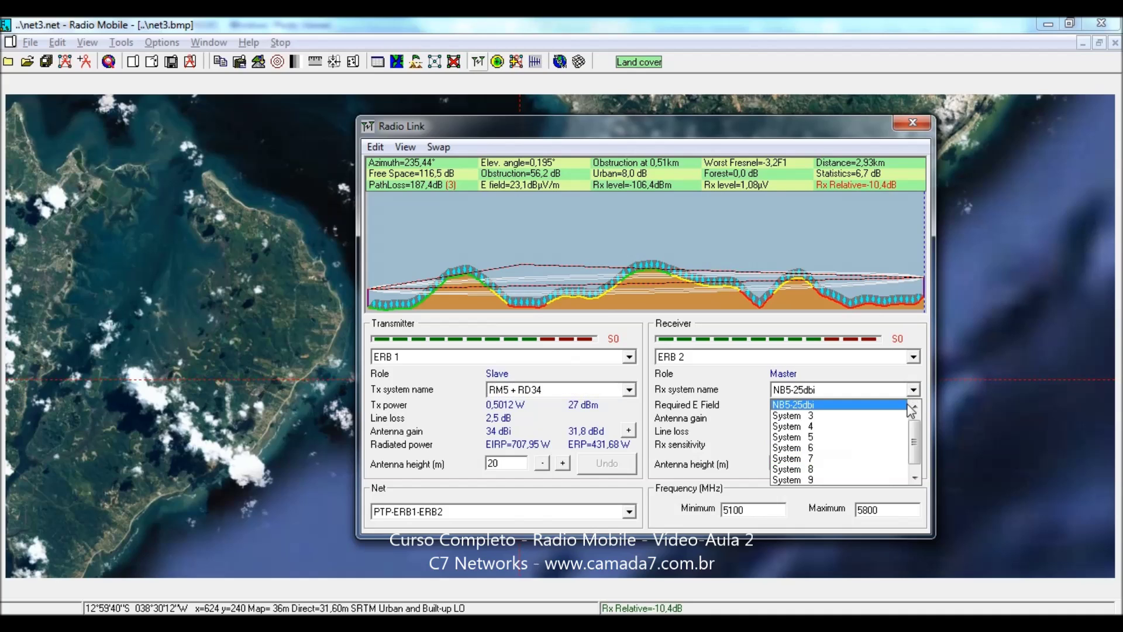
pyautogui.moveTo(919, 436); pyautogui.dragTo(916, 408)
pyautogui.click(891, 408)
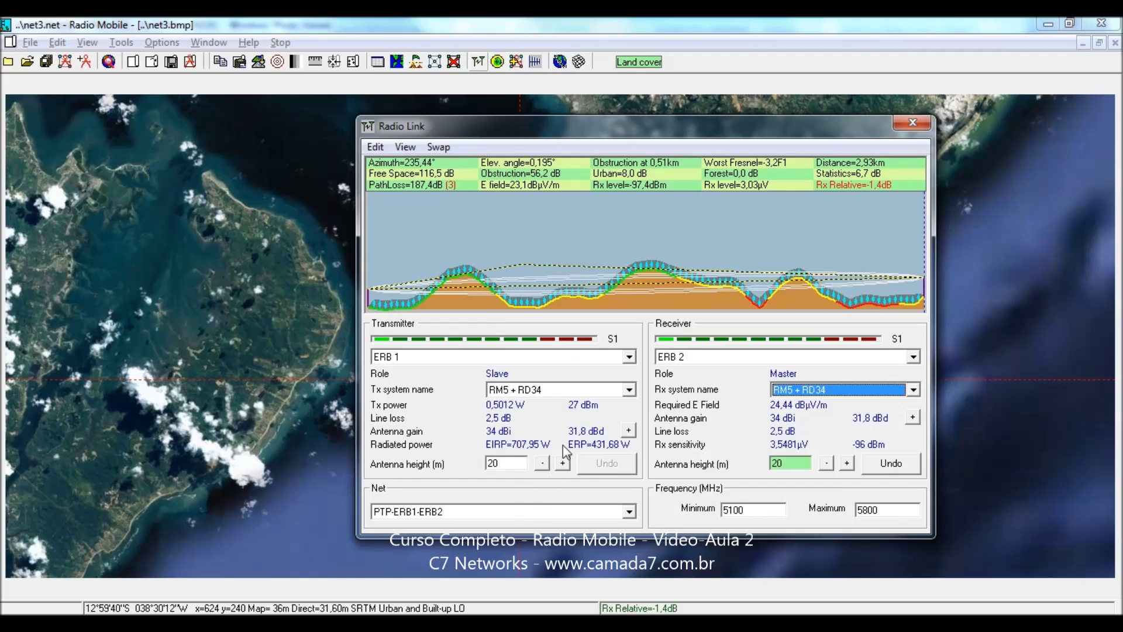
# - Try antenna heights of 30 m for ERB 2 and ERB 1 in the radio link
pyautogui.moveTo(790, 459); pyautogui.dragTo(771, 462)
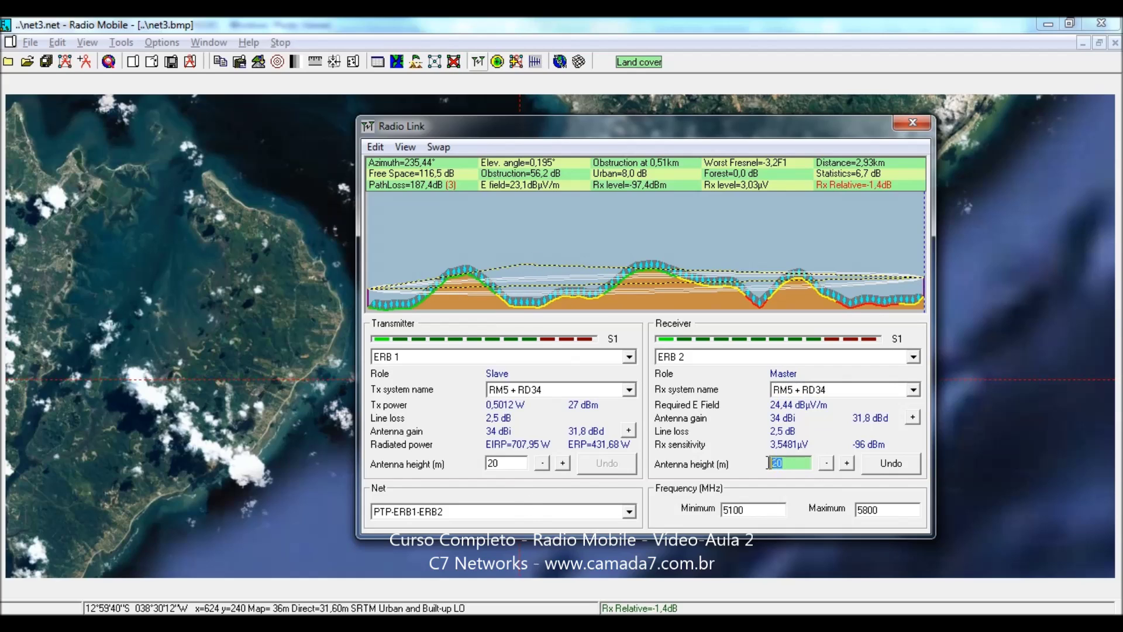
pyautogui.write('30')
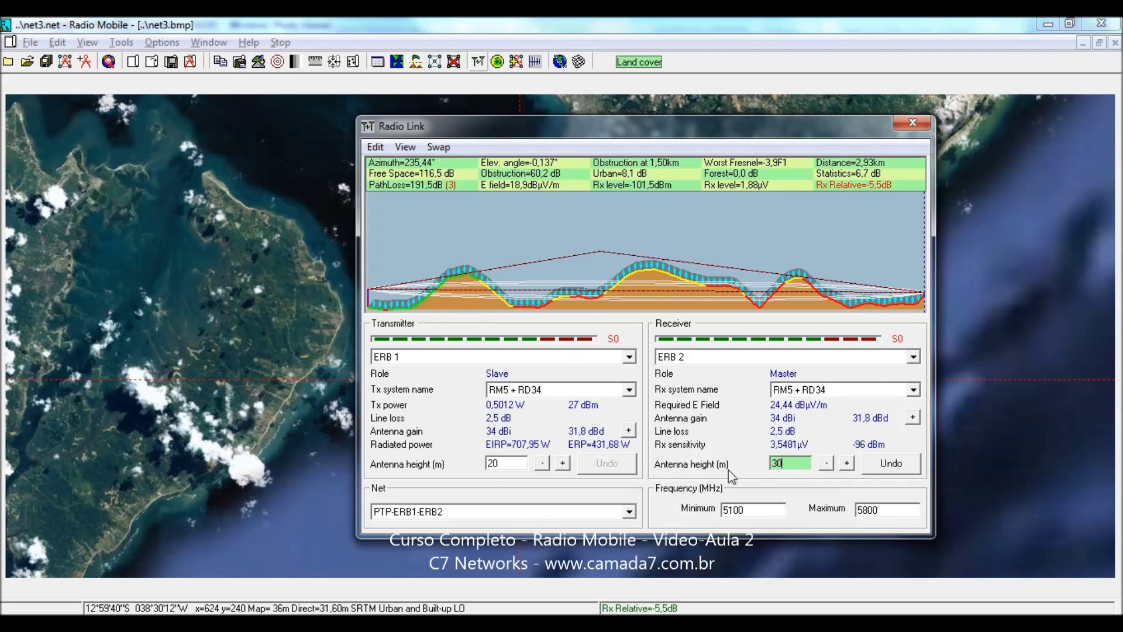
pyautogui.press('BackSpace')
pyautogui.write('0')
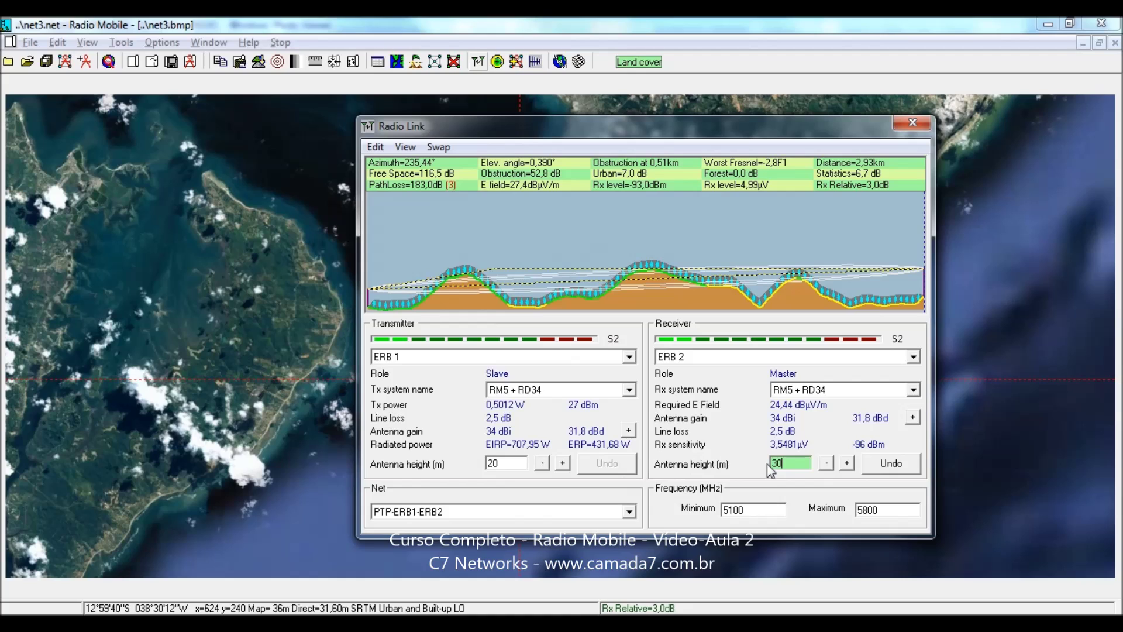
pyautogui.doubleClick(491, 464)
pyautogui.write('30')
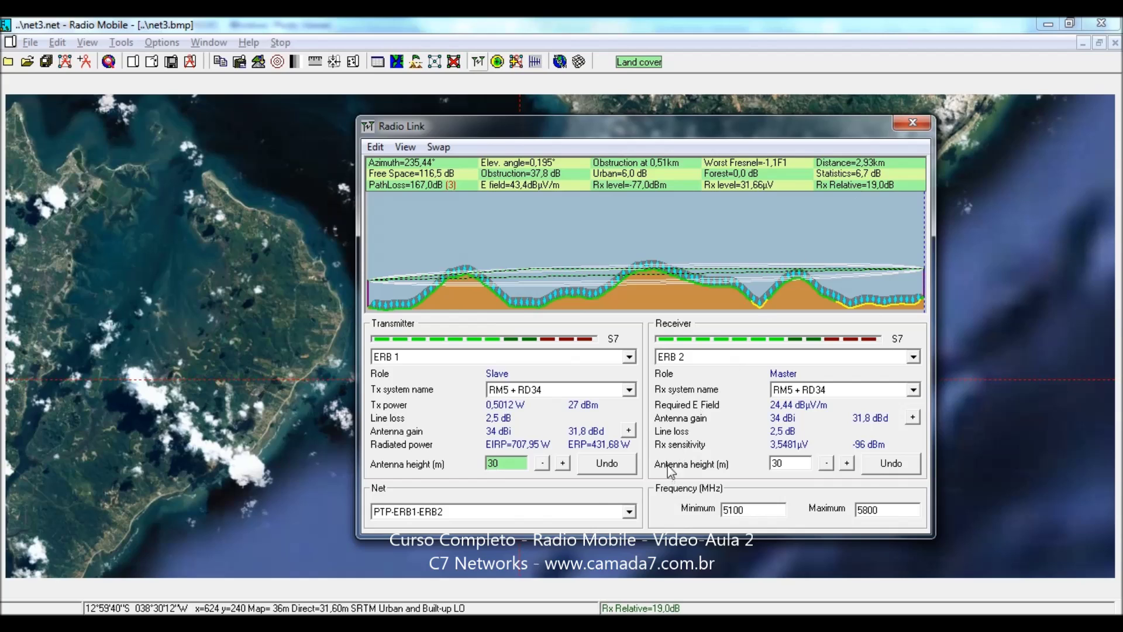
# - Return the ERB 1 and ERB 2 antenna heights to 20 m in the radio link
pyautogui.moveTo(513, 466); pyautogui.dragTo(489, 463)
pyautogui.press('BackSpace')
pyautogui.write('20')
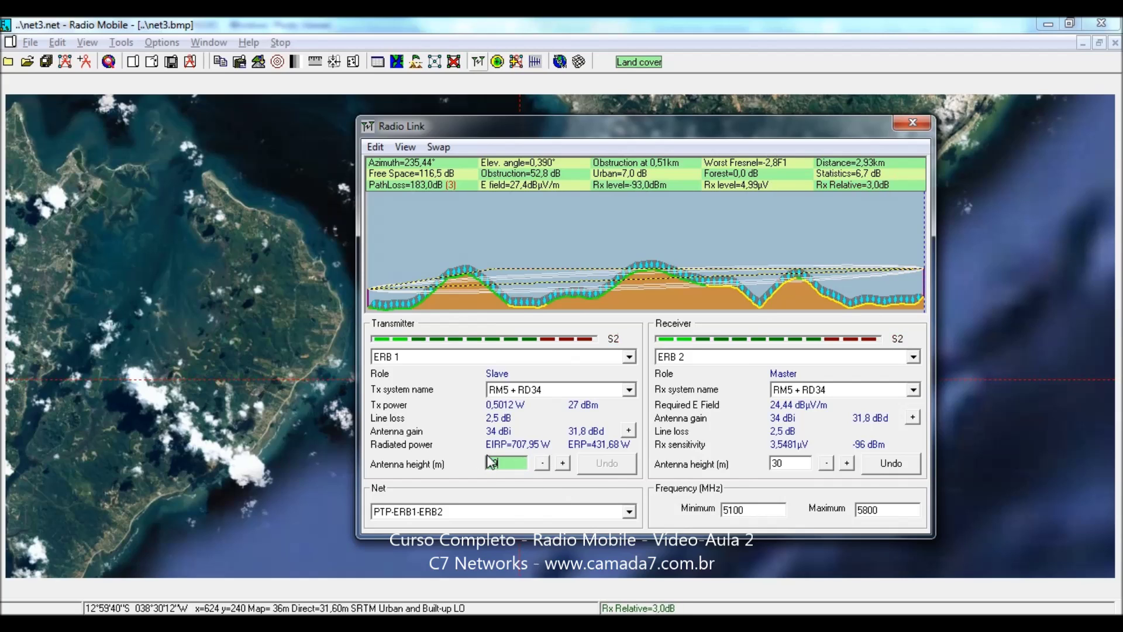
pyautogui.moveTo(799, 463); pyautogui.dragTo(753, 461)
pyautogui.write('20')
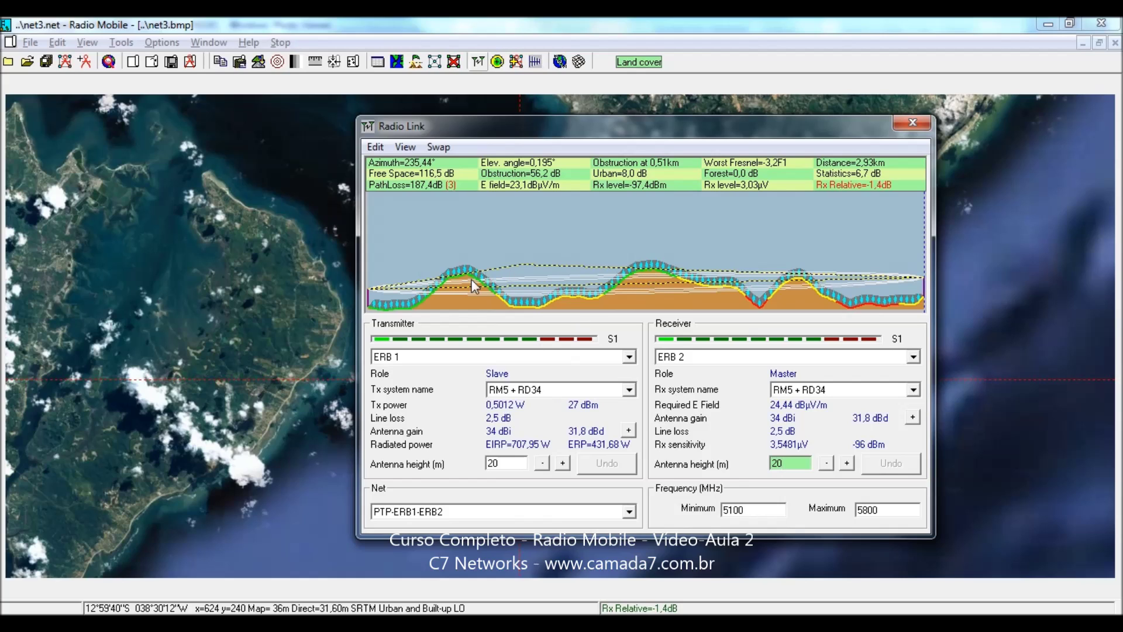
# - Examine the obstruction and signal at several hills and valleys along the ERB 1 to ERB 2 profile, keeping the map in view
pyautogui.click(648, 268)
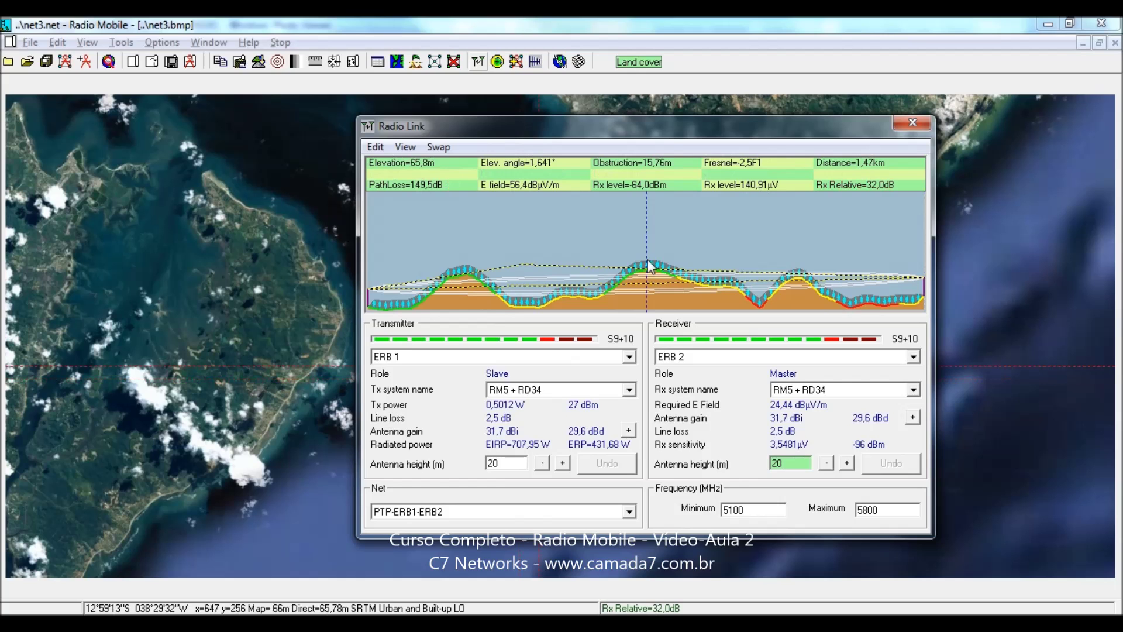
pyautogui.moveTo(637, 134); pyautogui.dragTo(841, 145)
pyautogui.click(664, 277)
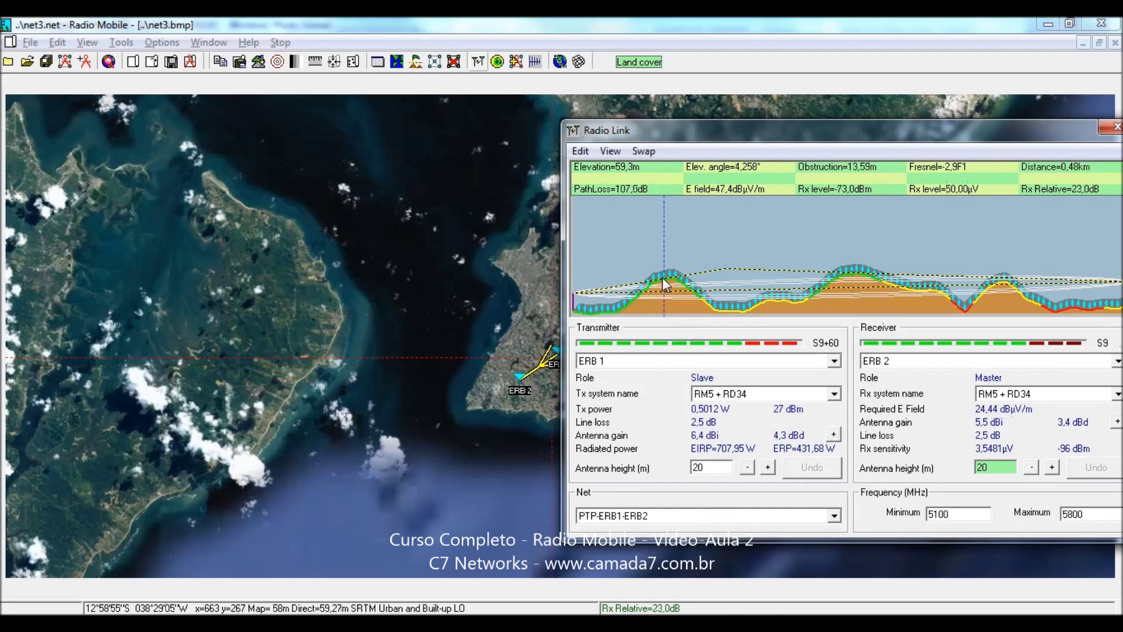
pyautogui.click(698, 272)
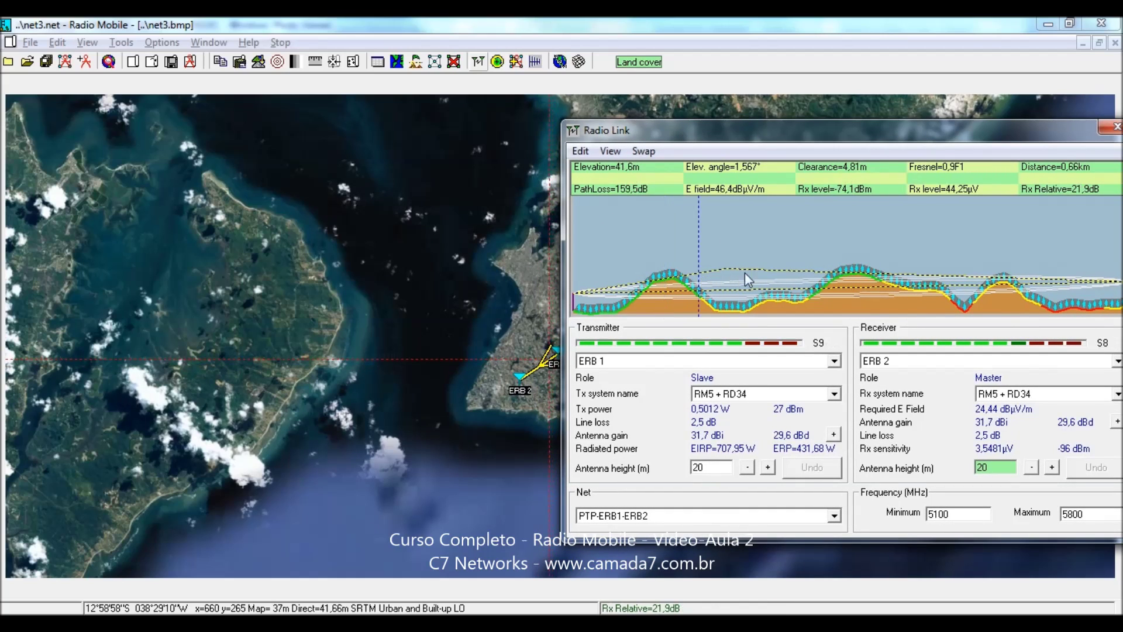
pyautogui.moveTo(798, 254); pyautogui.dragTo(1043, 246)
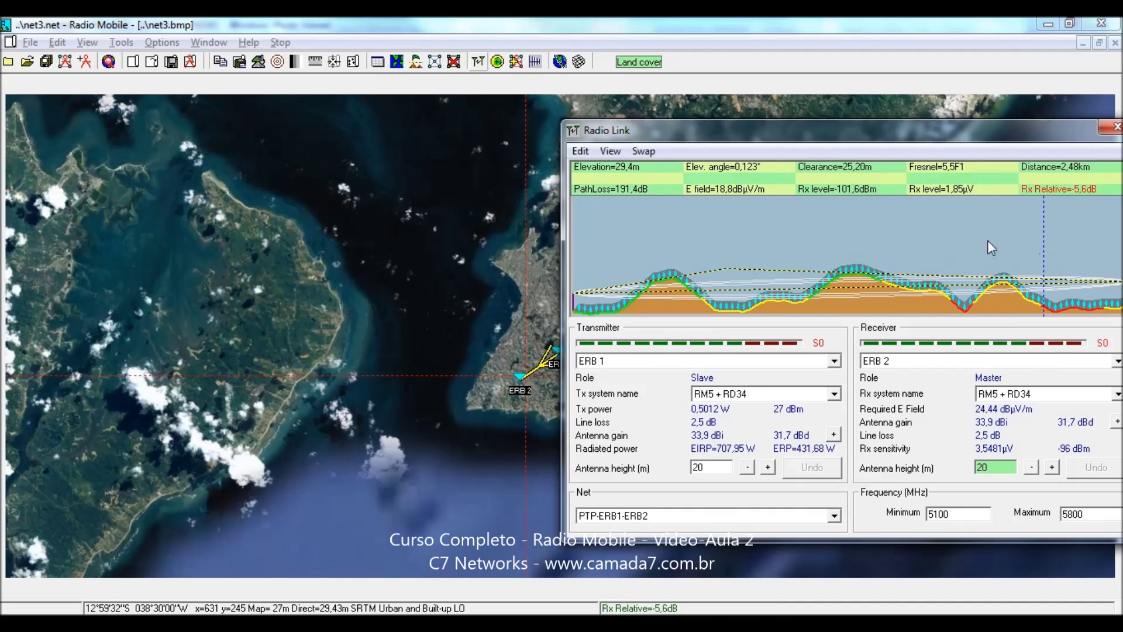
# - Mark the central hill of the ERB 1 to ERB 2 profile as the cursor location and name Unit 5 REP-ERB1-EBR2
pyautogui.click(855, 272)
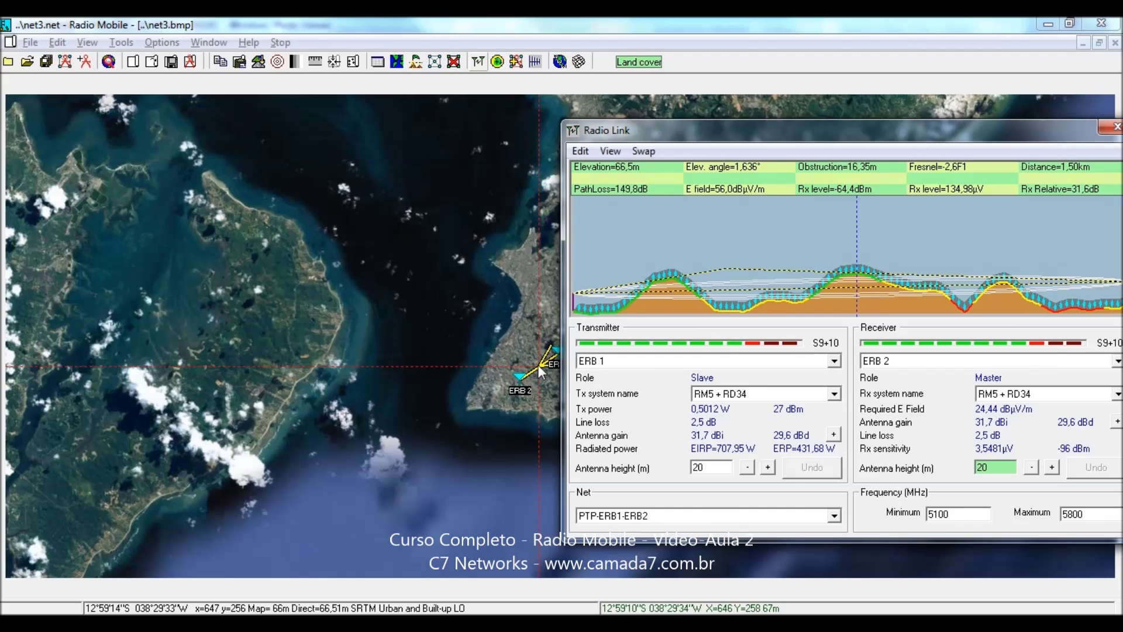
pyautogui.click(1112, 126)
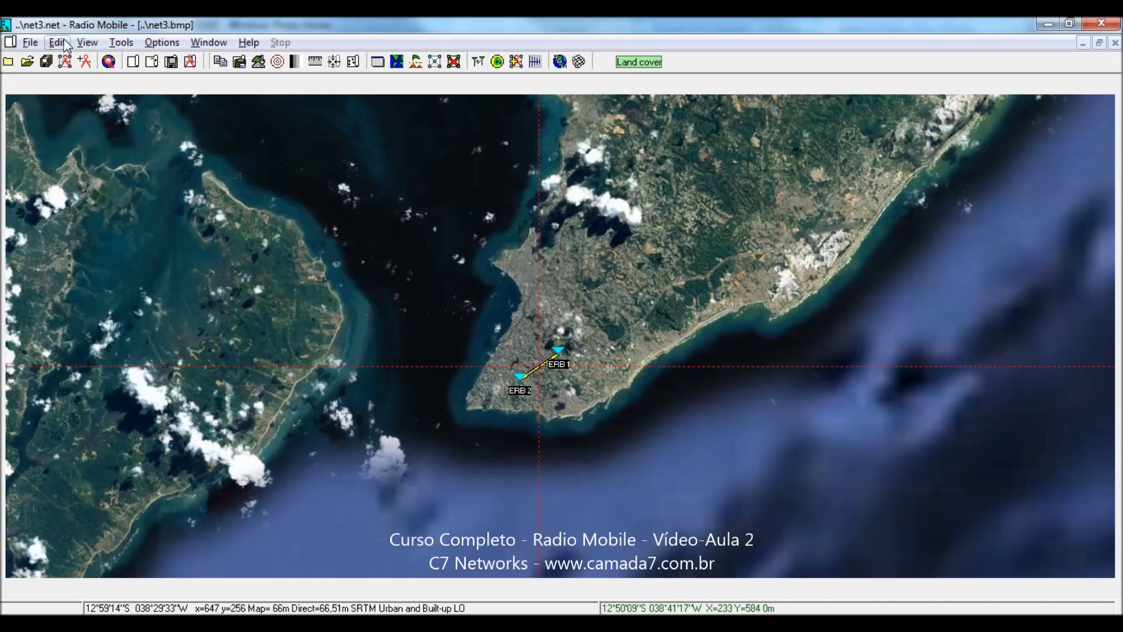
pyautogui.click(85, 63)
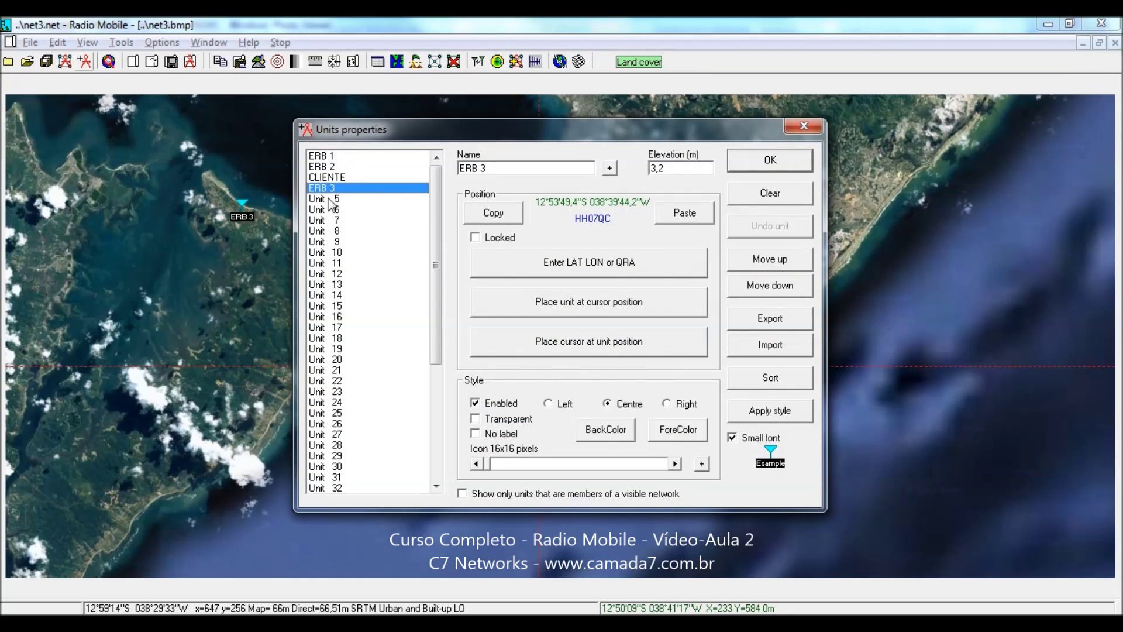
pyautogui.click(336, 200)
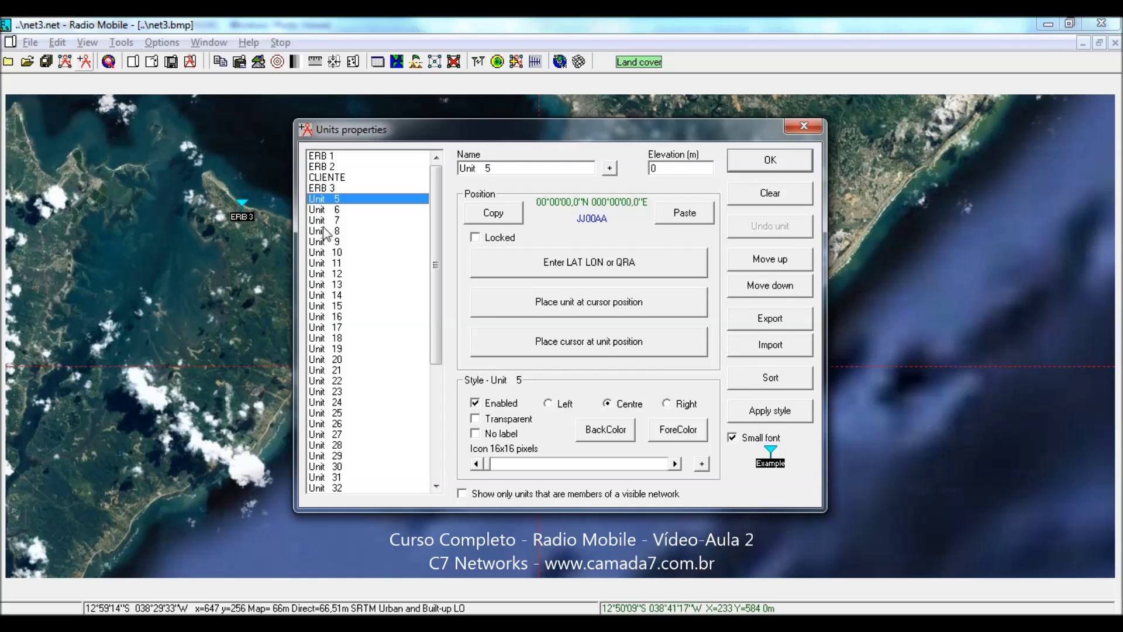
pyautogui.moveTo(502, 170); pyautogui.dragTo(436, 165)
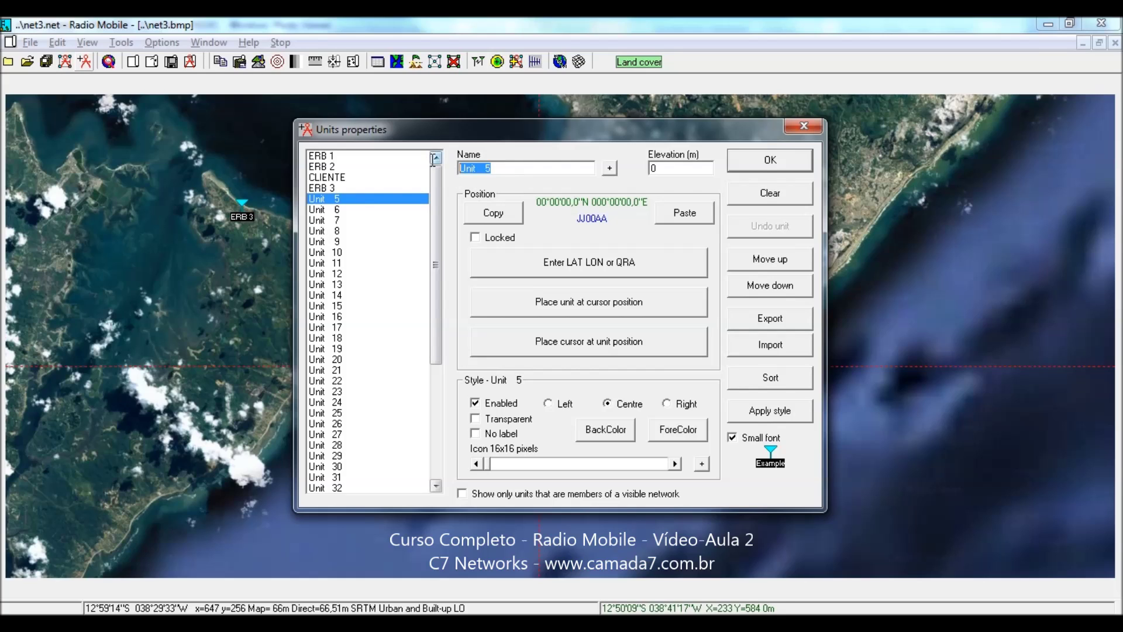
pyautogui.write('REP')
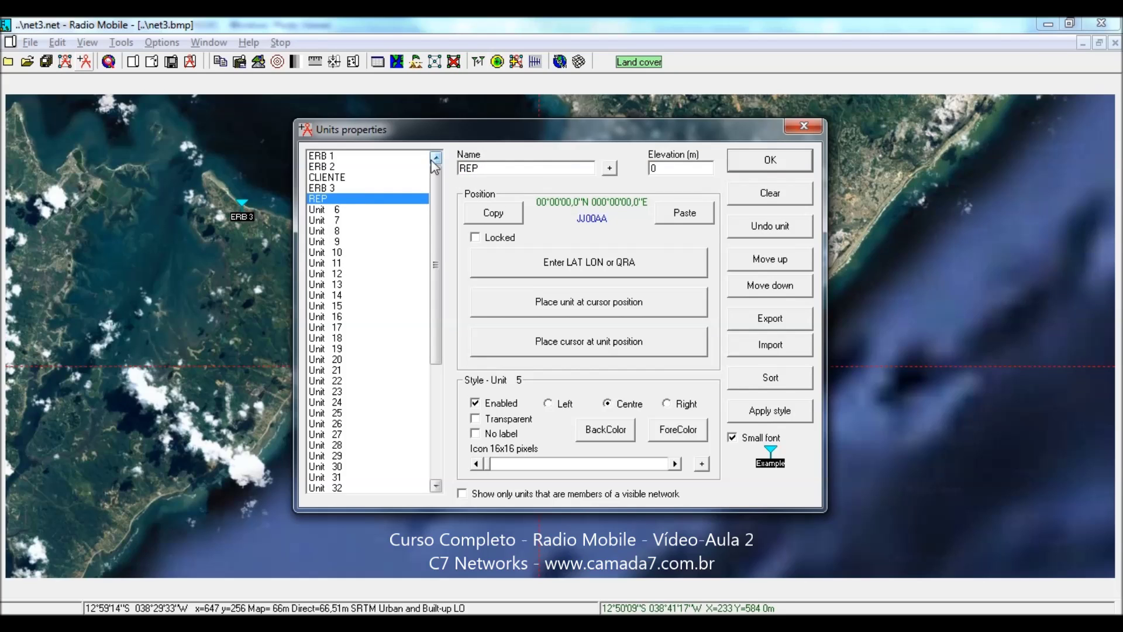
pyautogui.write('-ERB1-EBR')
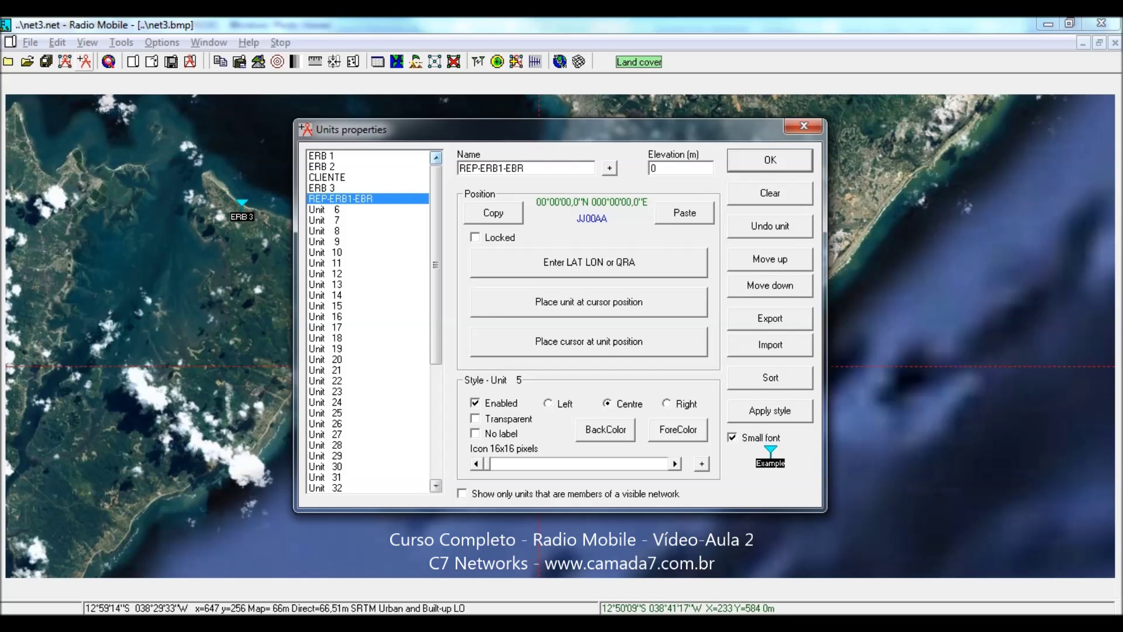
pyautogui.write('2')
# - Place the REP-ERB1-EBR2 unit at the map cursor position and accept the unit properties
pyautogui.moveTo(536, 132); pyautogui.dragTo(853, 157)
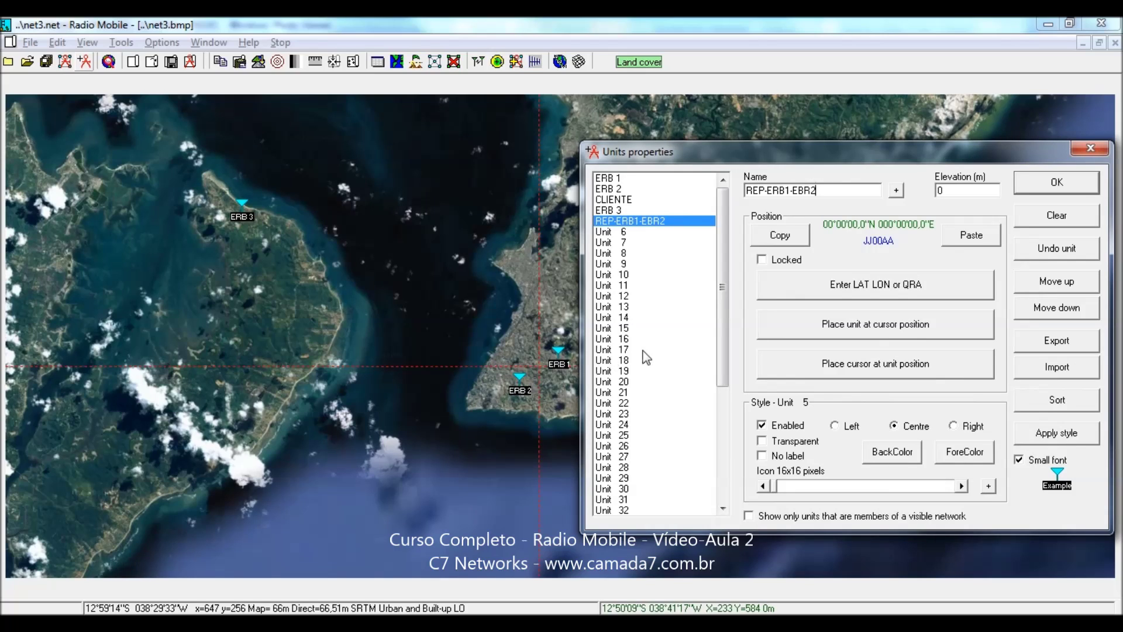
pyautogui.click(872, 329)
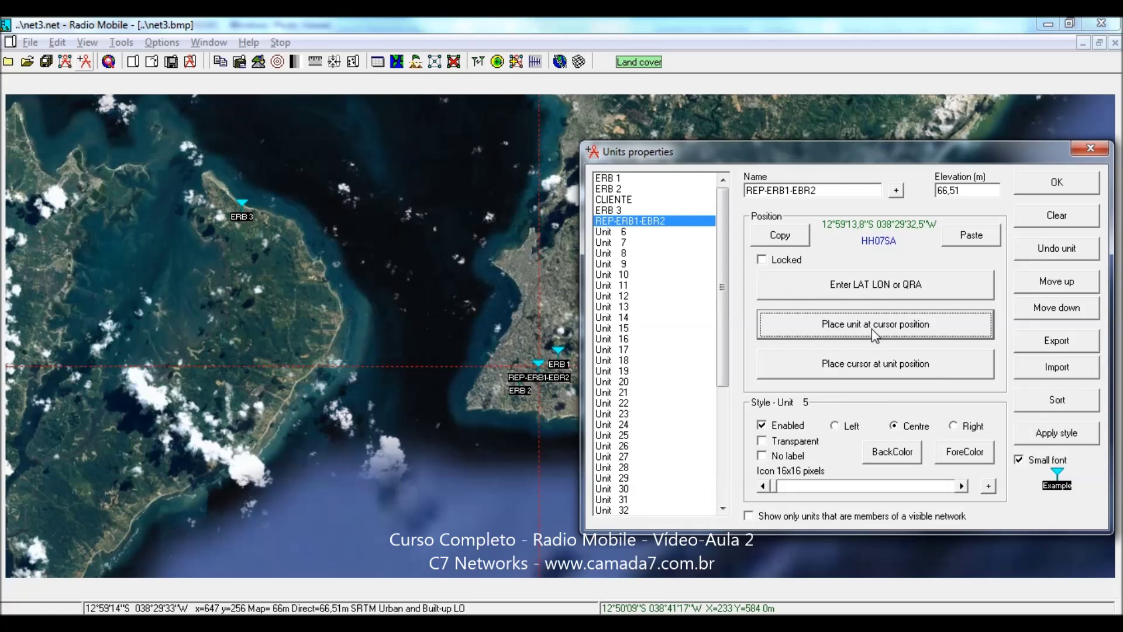
pyautogui.click(1051, 184)
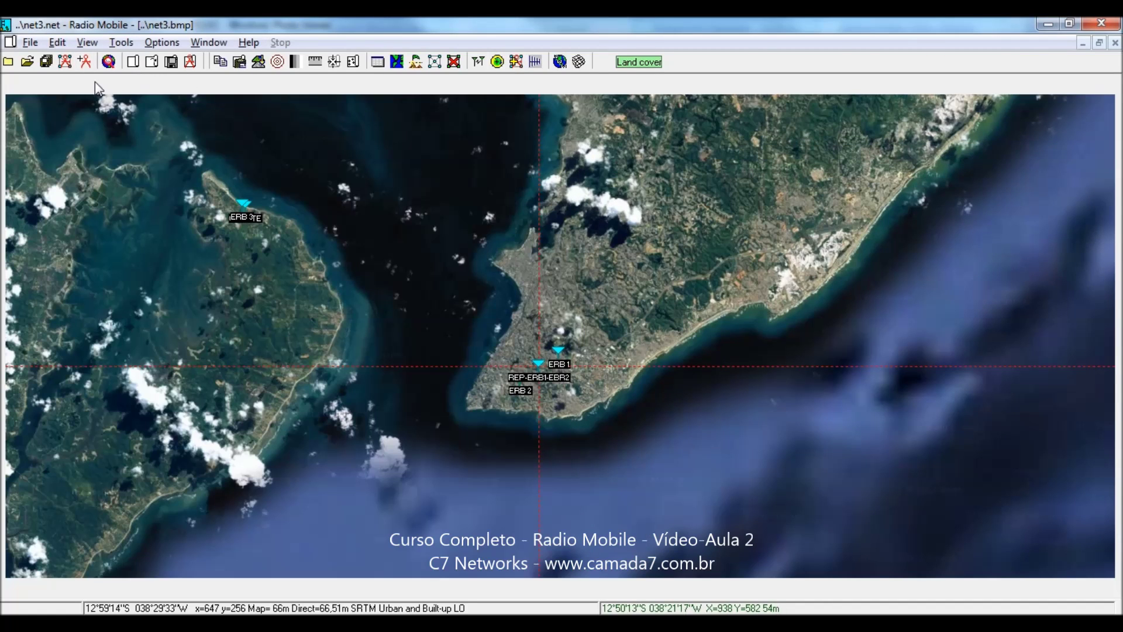
# - Rename the PTP-ERB1-ERB2 network as PTP-ERB1-REPERB1-2
pyautogui.click(65, 61)
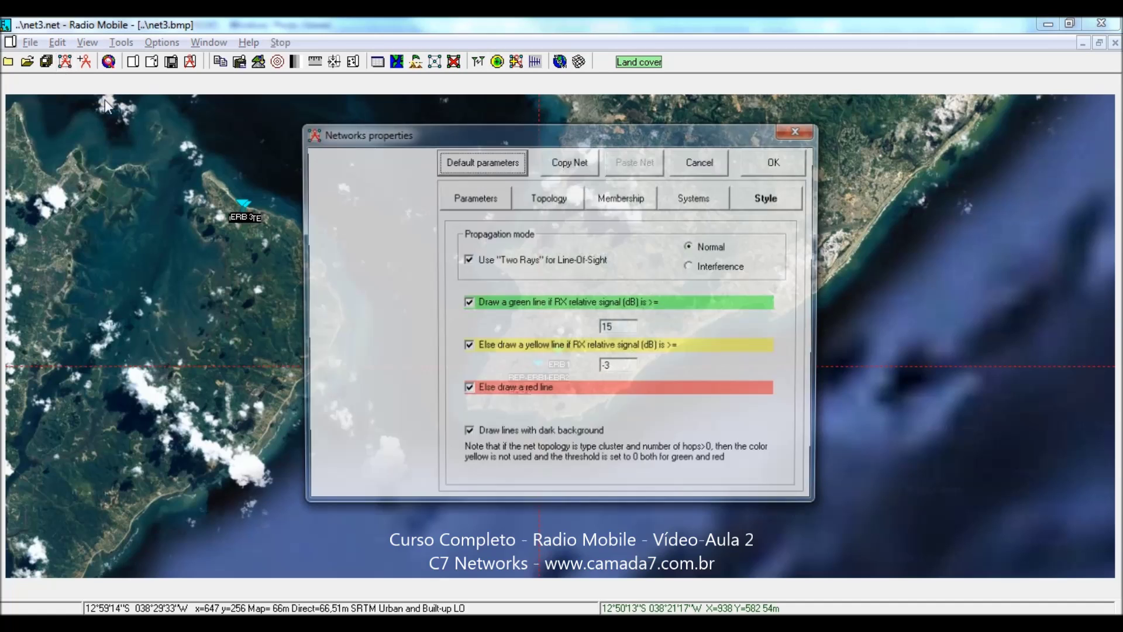
pyautogui.click(469, 199)
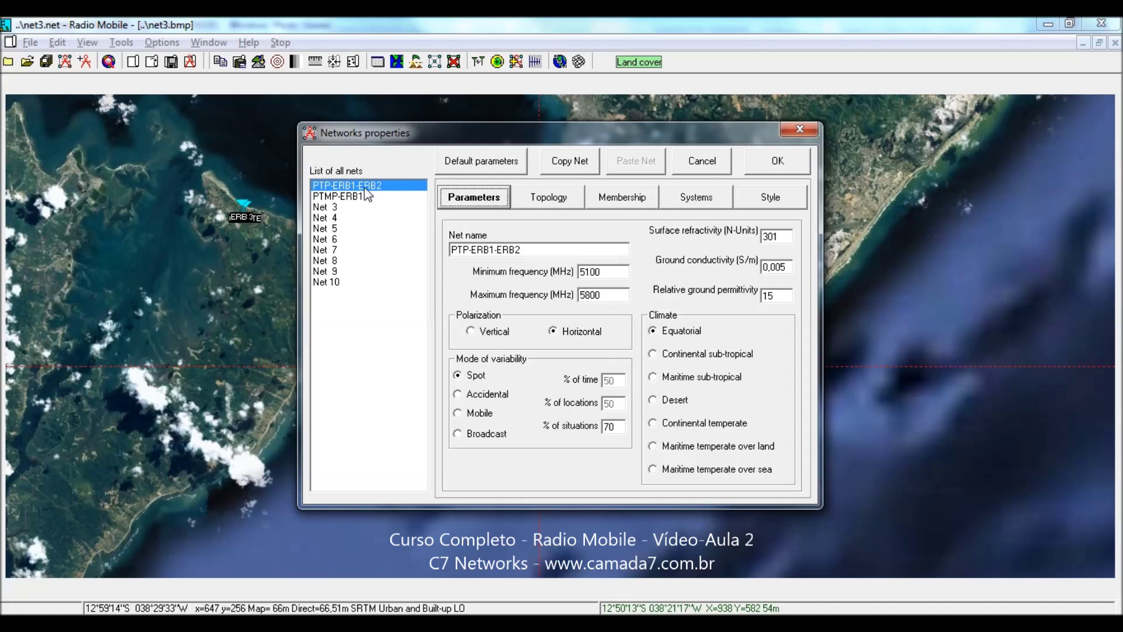
pyautogui.click(539, 249)
pyautogui.press('BackSpace')
pyautogui.press('BackSpace')
pyautogui.press('BackSpace')
pyautogui.press('BackSpace')
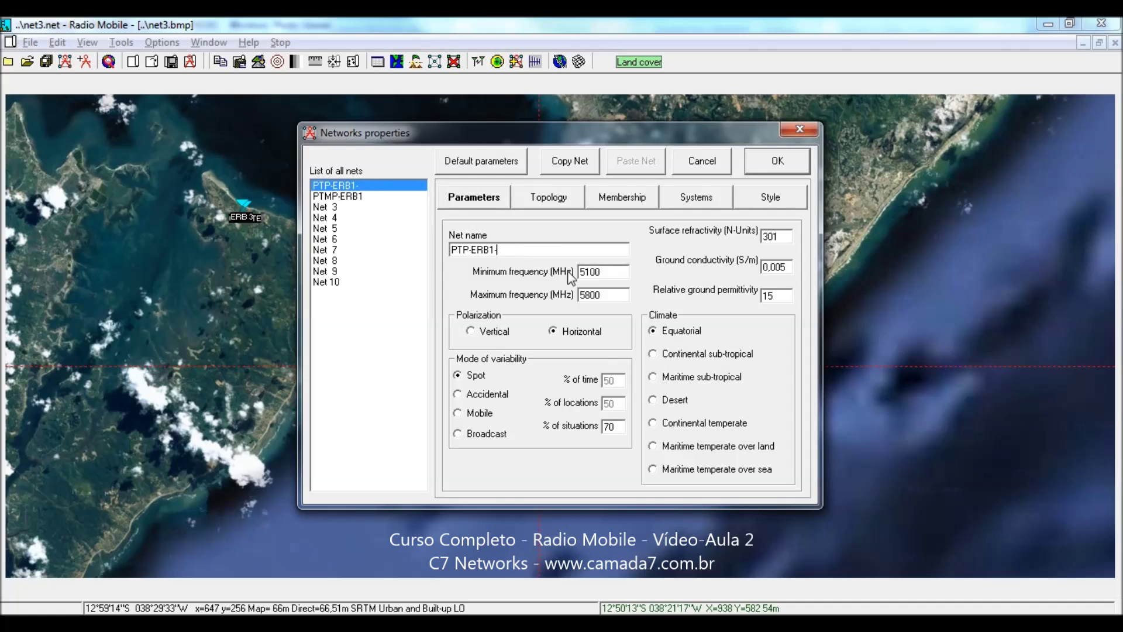
pyautogui.write('REPERBI')
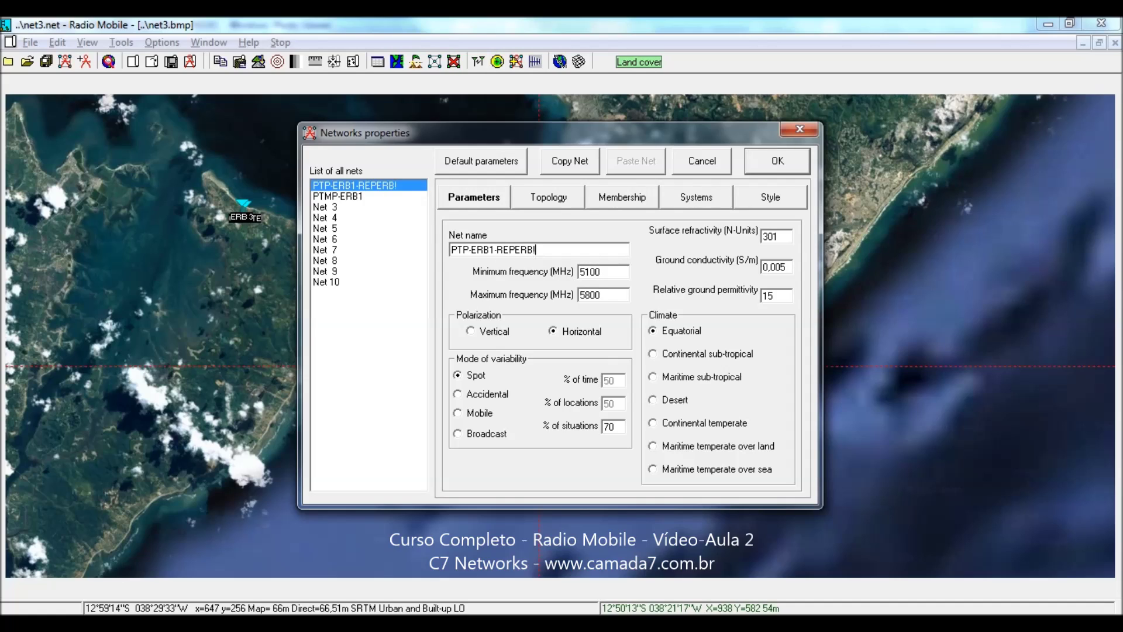
pyautogui.write('2')
pyautogui.click(536, 250)
pyautogui.press('BackSpace')
pyautogui.write('1')
# - Replace member ERB 2 with REP-ERB1-EBR2 in the PTP-ERB1-REPERB1-2 network
pyautogui.click(625, 199)
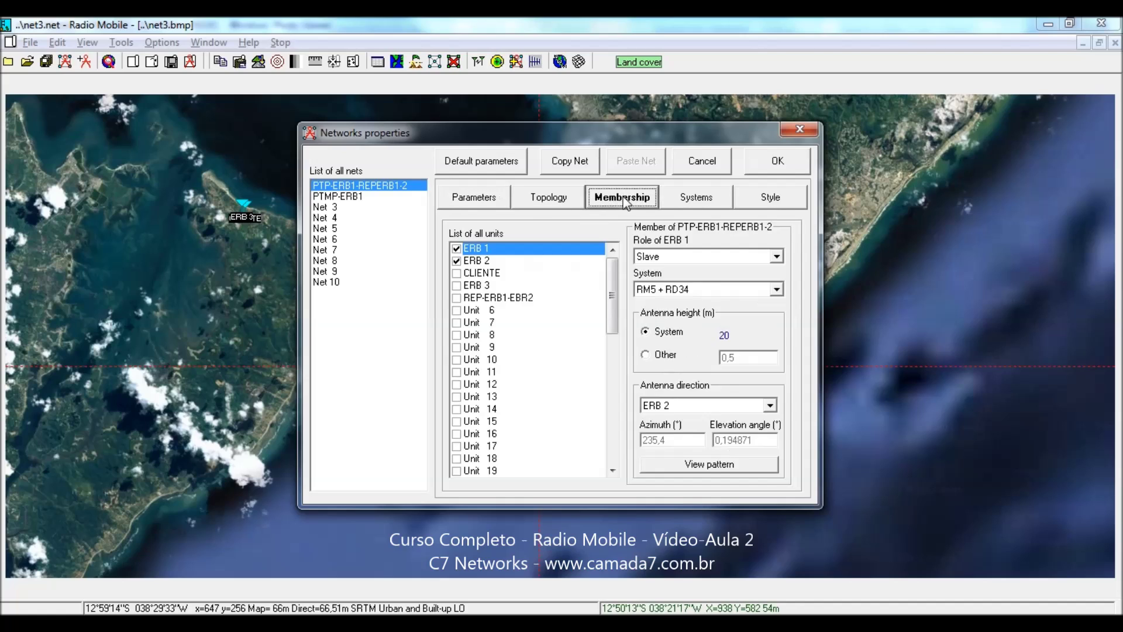
pyautogui.click(459, 262)
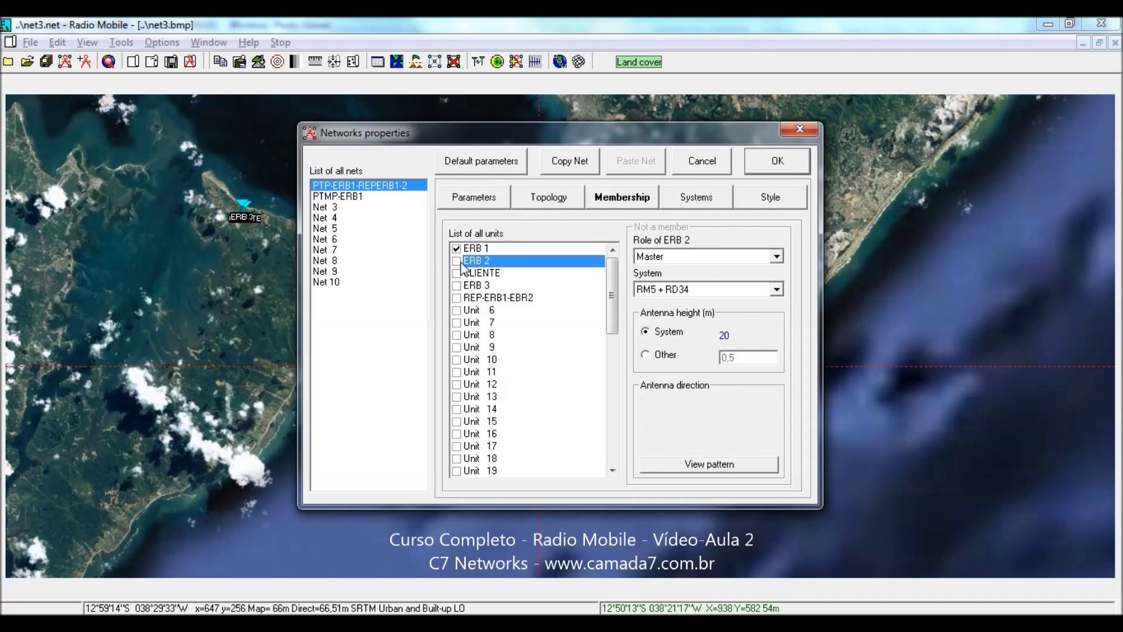
pyautogui.click(457, 297)
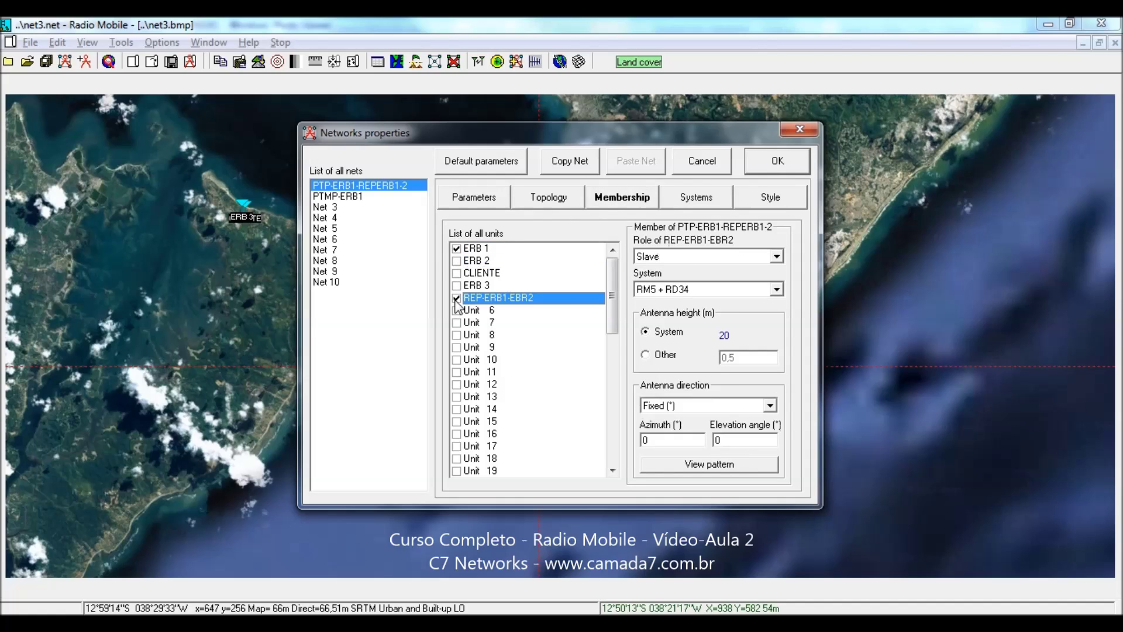
# - Point the REP-ERB1-EBR2 antenna at ERB 1 and the ERB 1 antenna at REP-ERB1-EBR2 in this network
pyautogui.click(662, 405)
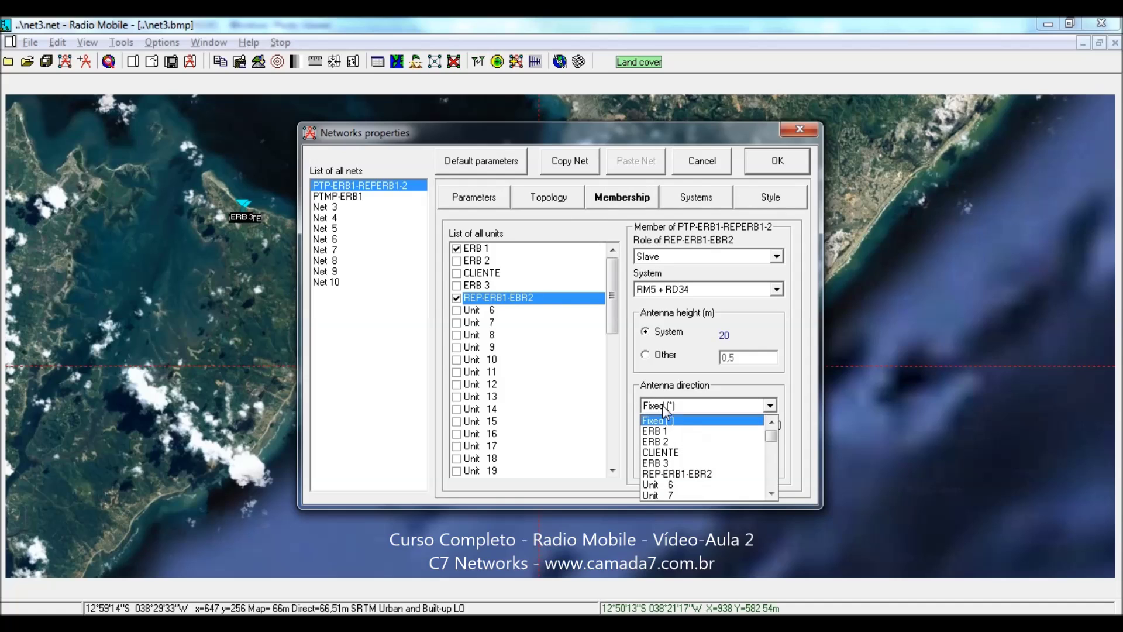
pyautogui.click(714, 440)
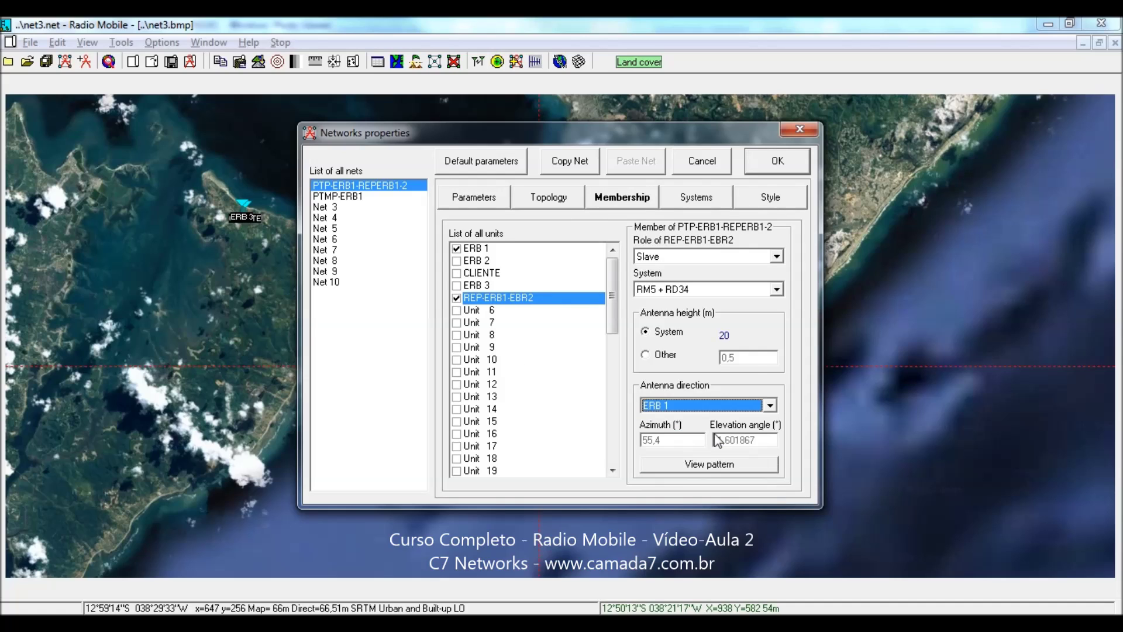
pyautogui.click(486, 249)
pyautogui.click(667, 405)
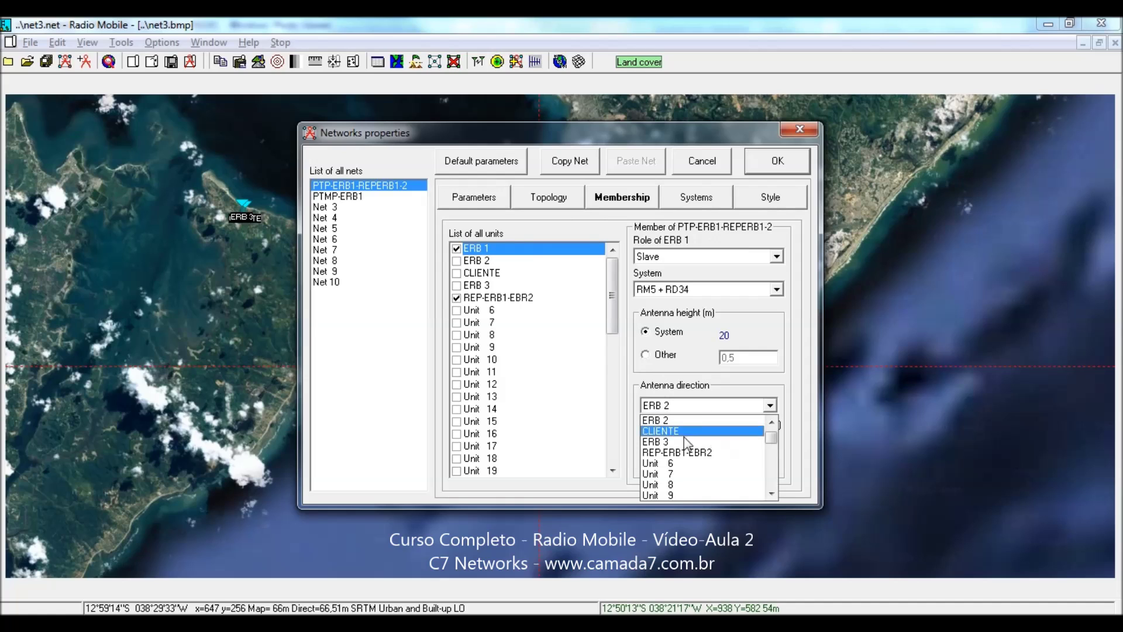
pyautogui.click(706, 450)
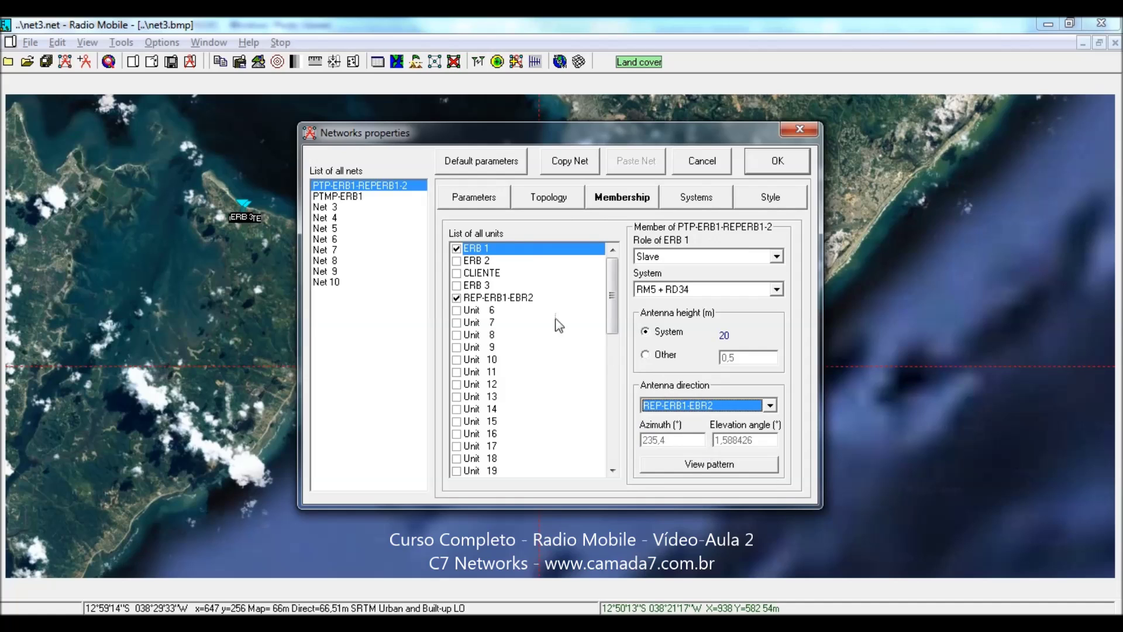
pyautogui.click(502, 299)
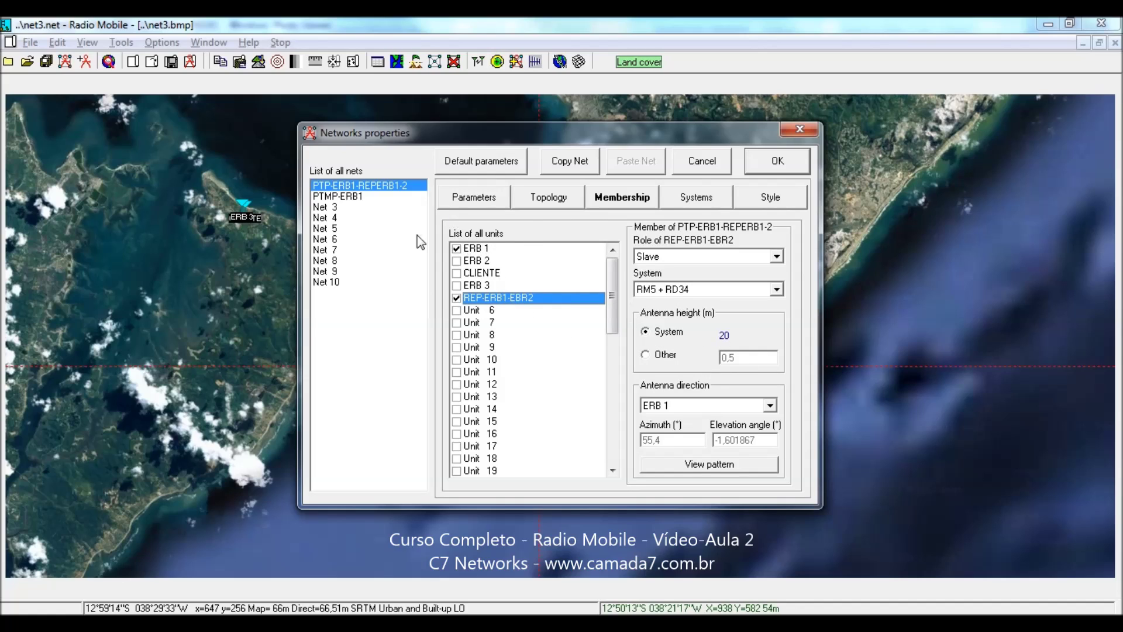
# - Copy the PTP-ERB1-REPERB1-2 network's settings into Net 3
pyautogui.click(331, 210)
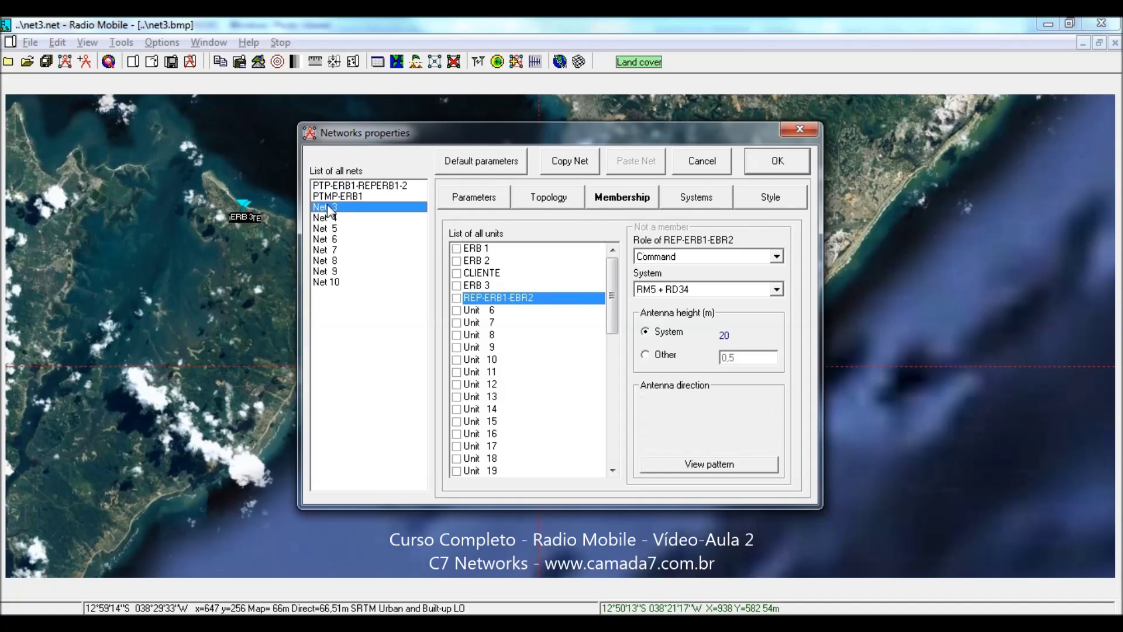
pyautogui.click(334, 185)
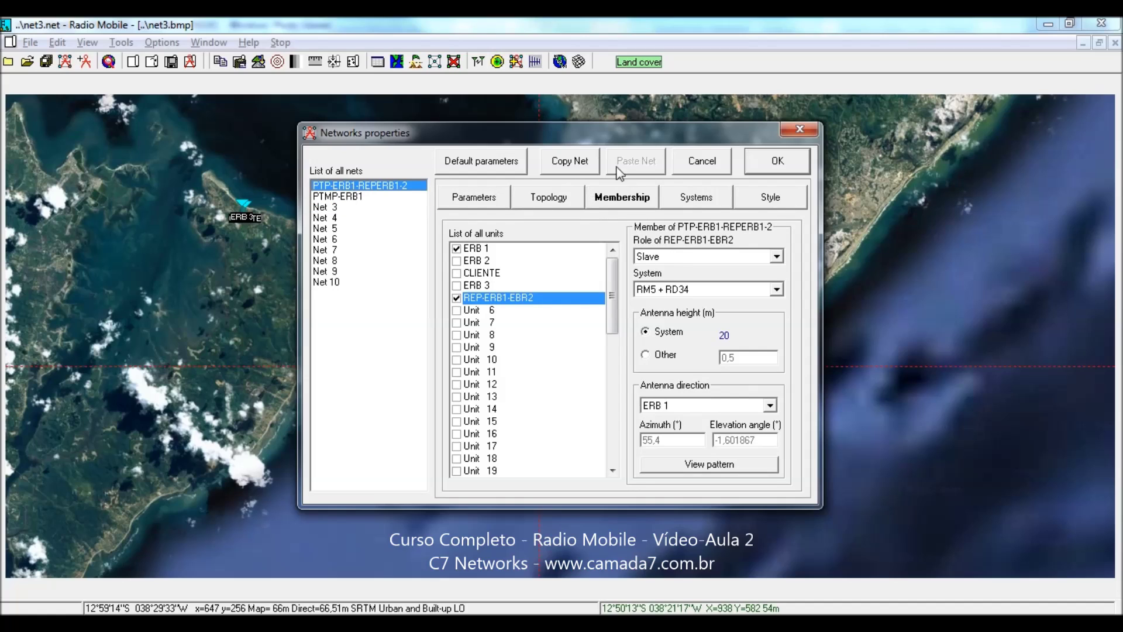
pyautogui.click(576, 166)
pyautogui.click(331, 211)
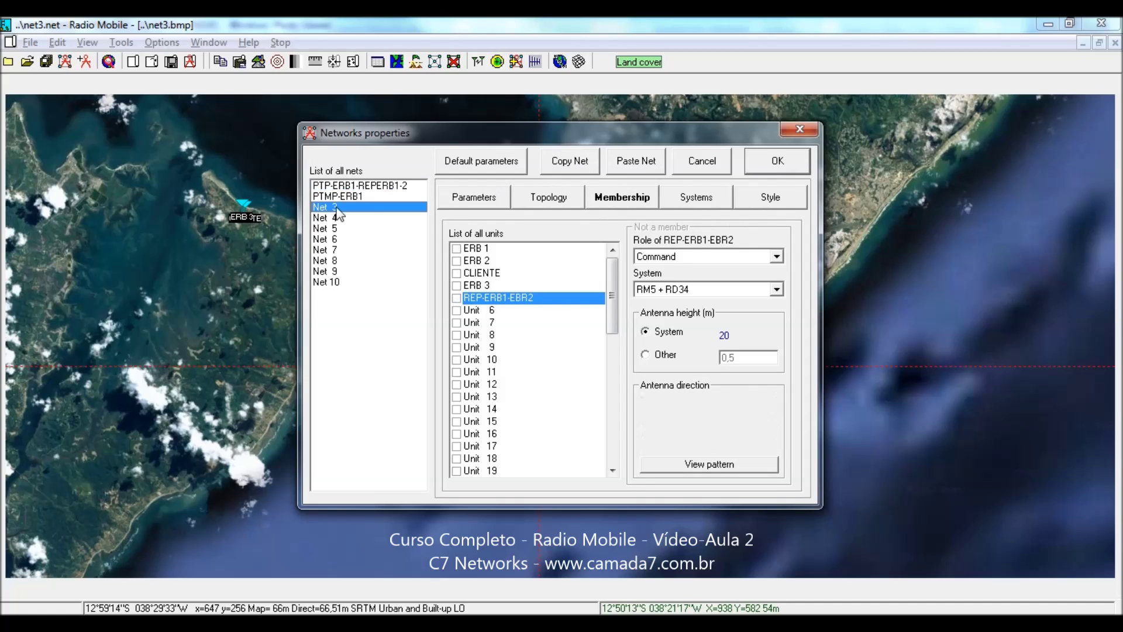
pyautogui.click(647, 165)
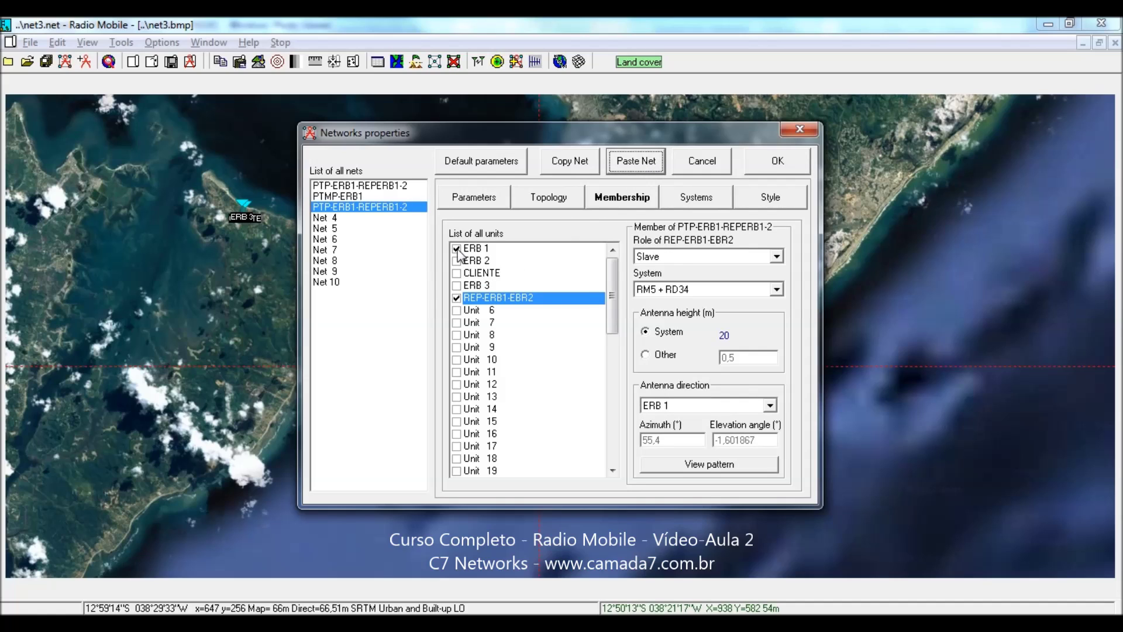
# - Rename the copied network as PTP-ERB2-REPERB1-2
pyautogui.click(470, 201)
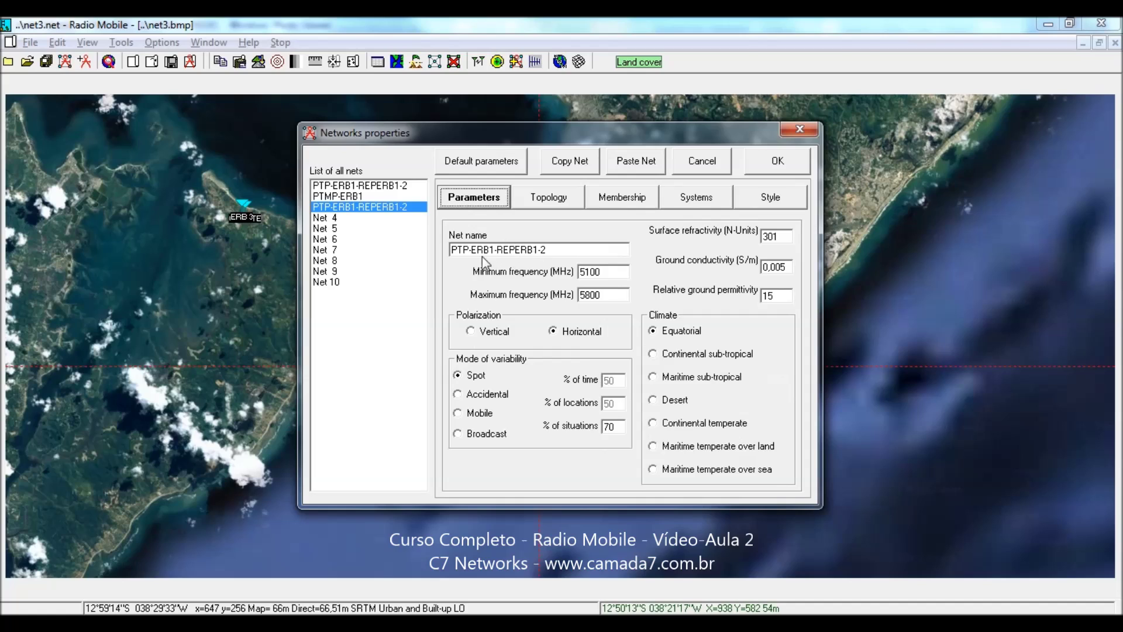
pyautogui.click(495, 250)
pyautogui.press('BackSpace')
pyautogui.write('2')
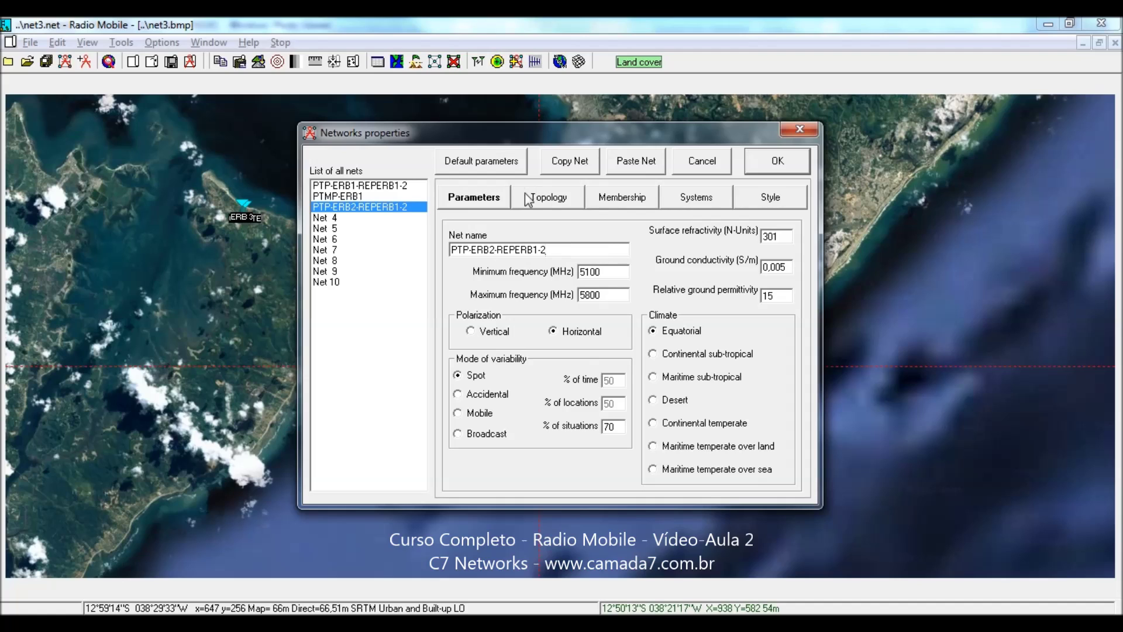
# - Replace member ERB 1 with ERB 2 in the PTP-ERB2-REPERB1-2 network
pyautogui.click(615, 202)
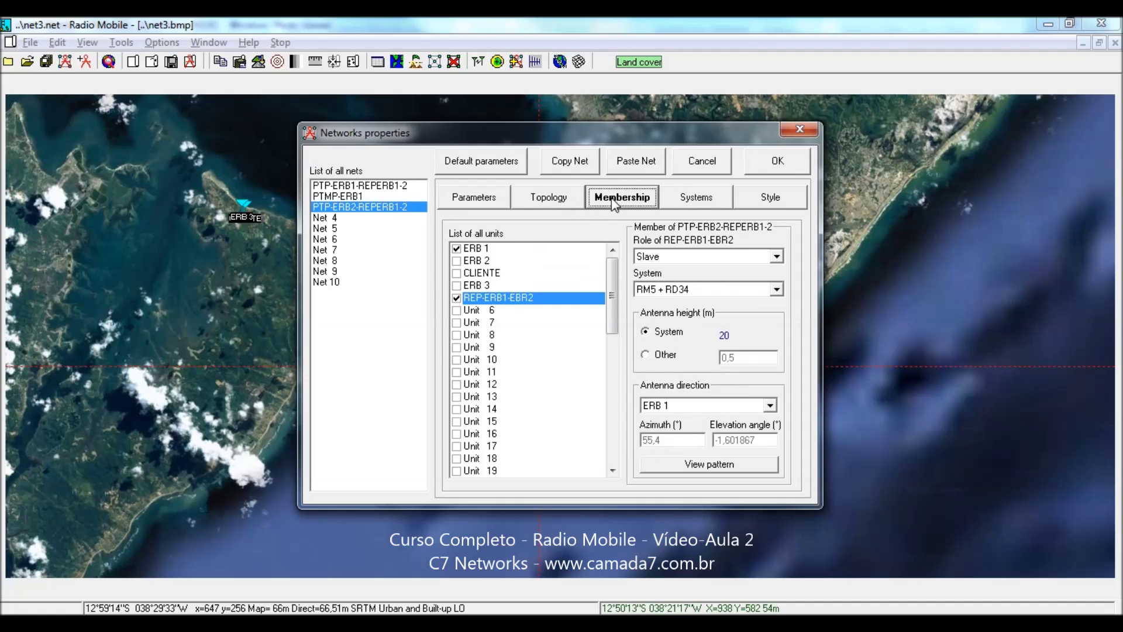
pyautogui.click(458, 261)
pyautogui.click(458, 262)
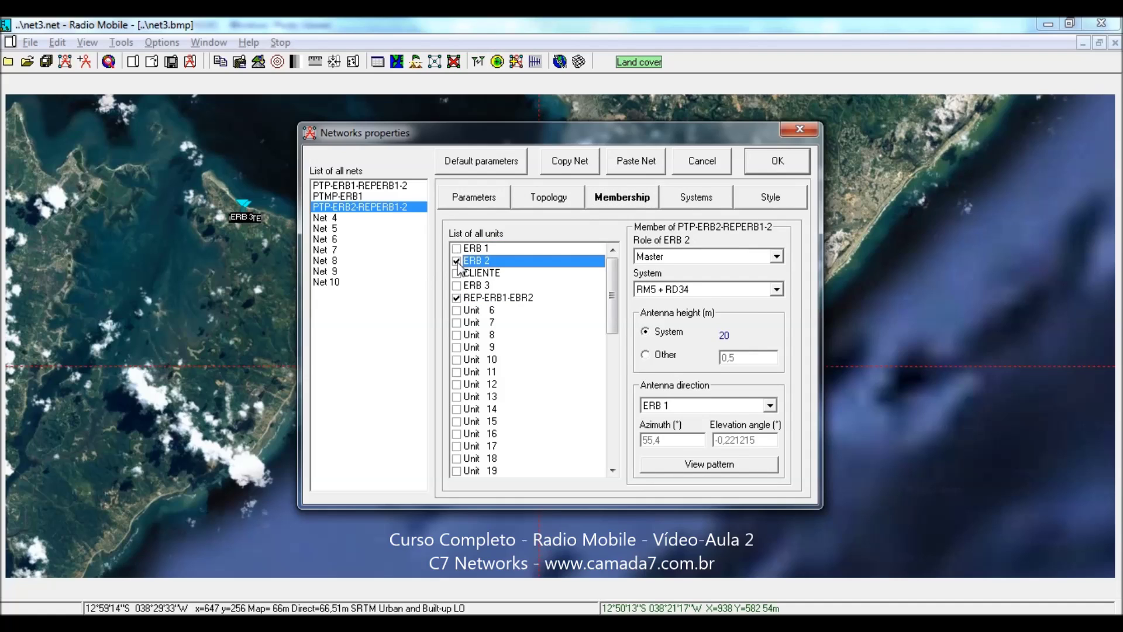
# - Point the ERB 2 and REP-ERB1-EBR2 antennas at each other in PTP-ERB2-REPERB1-2, and compare its membership with PTP-ERB1-REPERB1-2
pyautogui.click(683, 404)
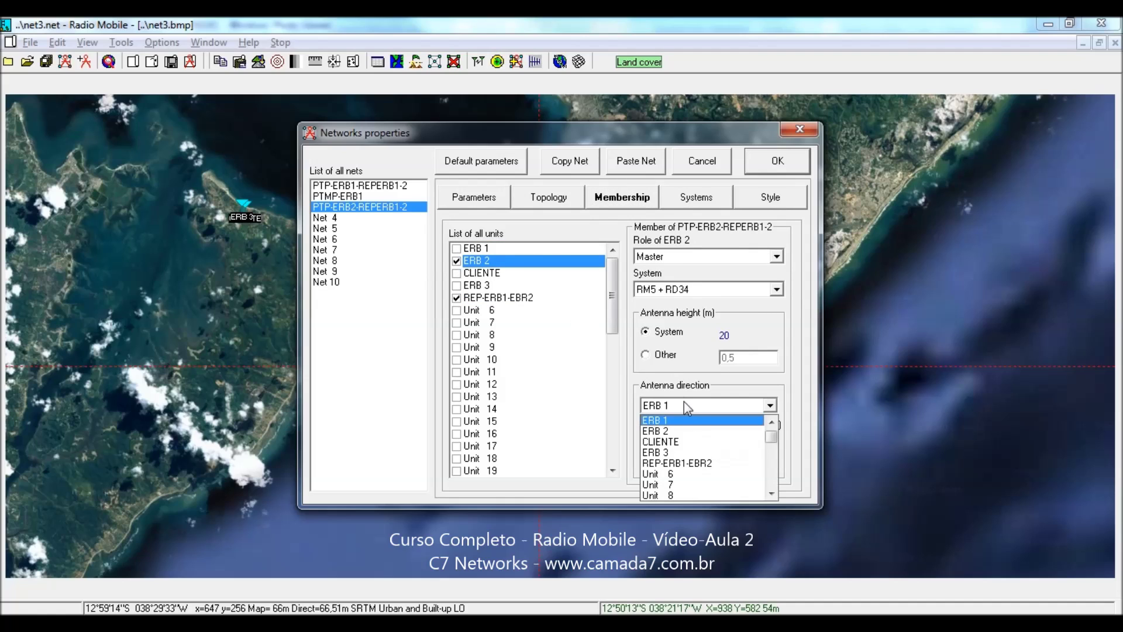
pyautogui.click(700, 463)
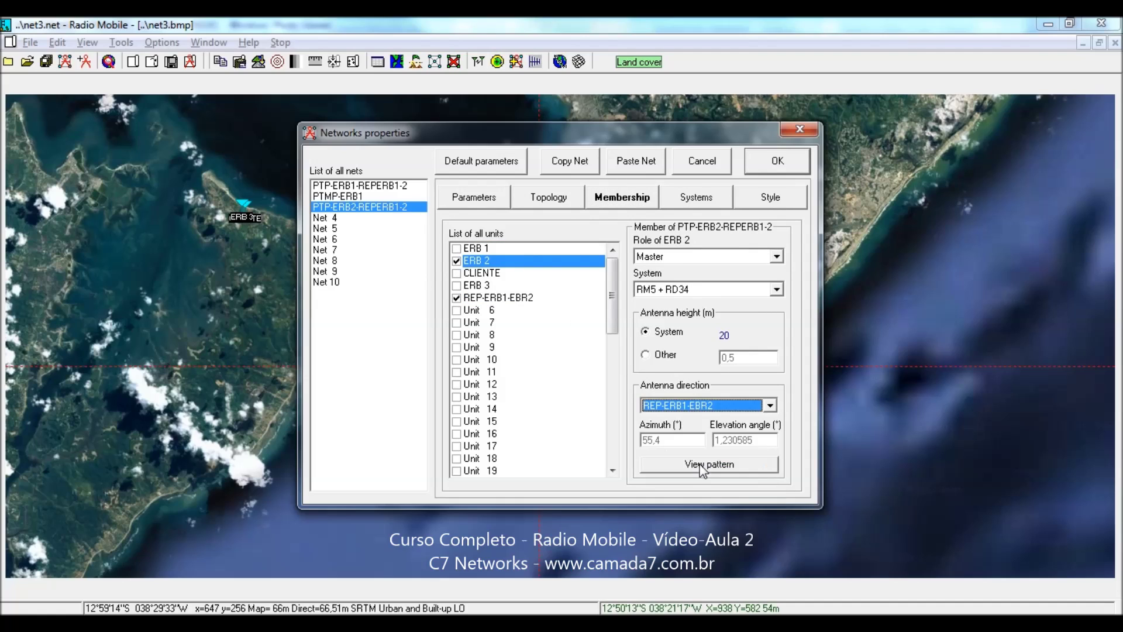
pyautogui.click(483, 298)
pyautogui.click(697, 408)
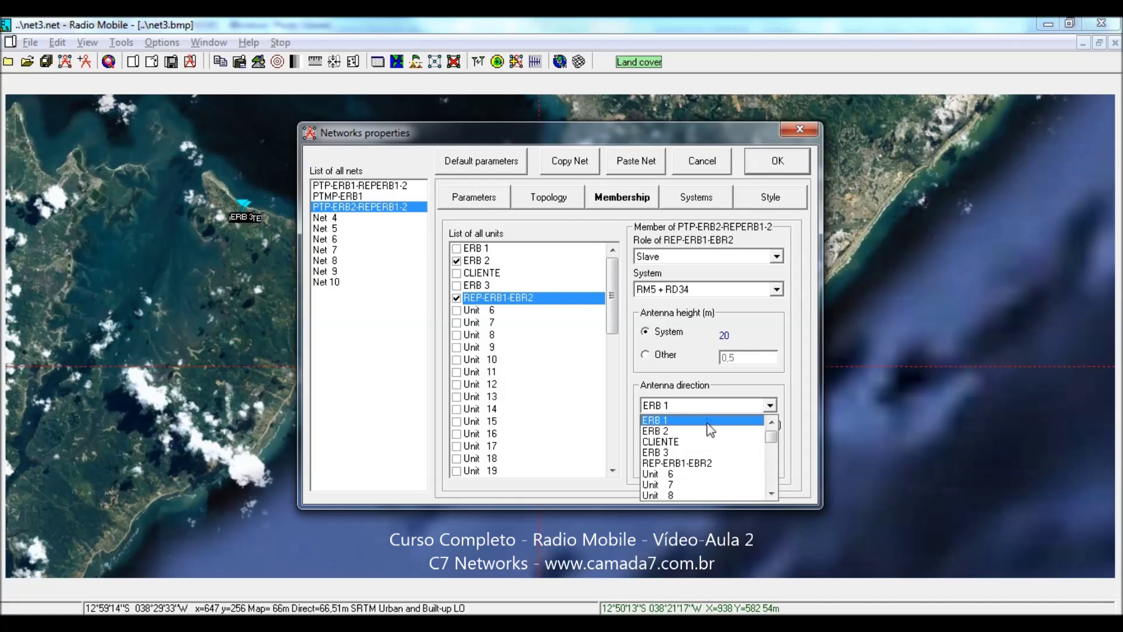
pyautogui.click(707, 431)
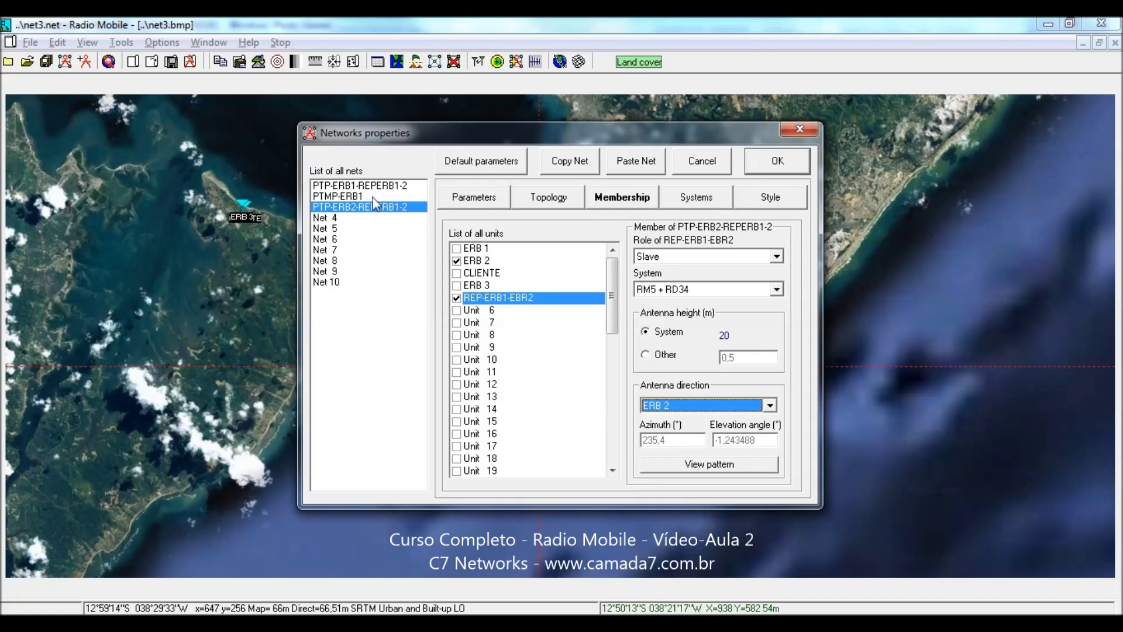
pyautogui.click(346, 187)
pyautogui.click(350, 208)
pyautogui.click(357, 185)
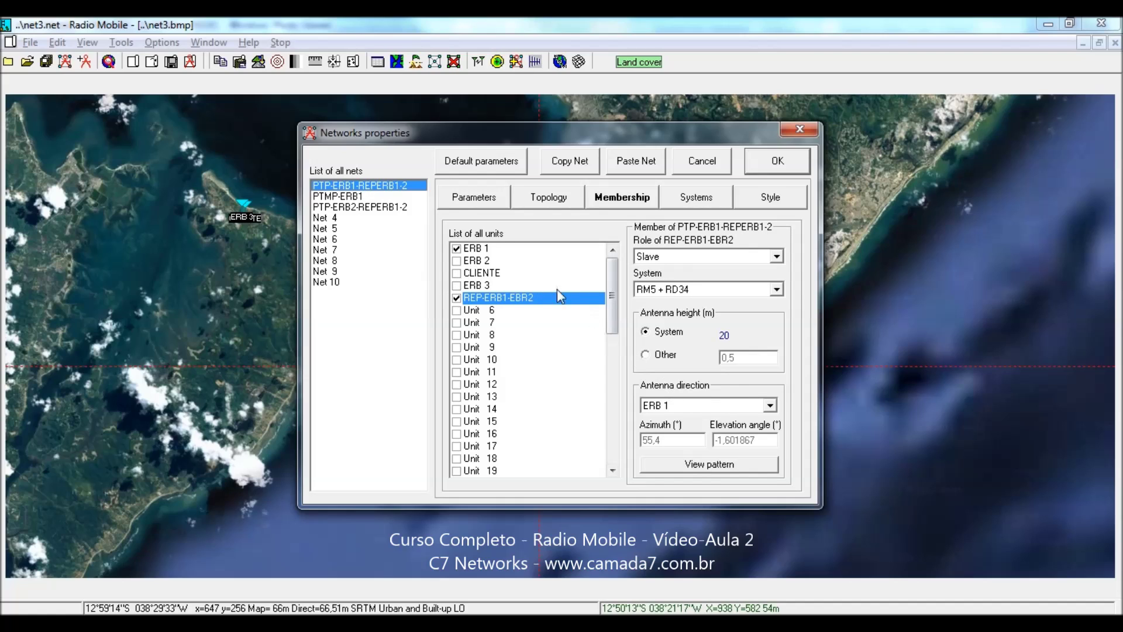
# - Compare the roles and antenna directions of ERB 1 and REP-ERB1-EBR2 in PTP-ERB1-REPERB1-2, and check the membership of PTP-ERB2-REPERB1-2
pyautogui.click(475, 249)
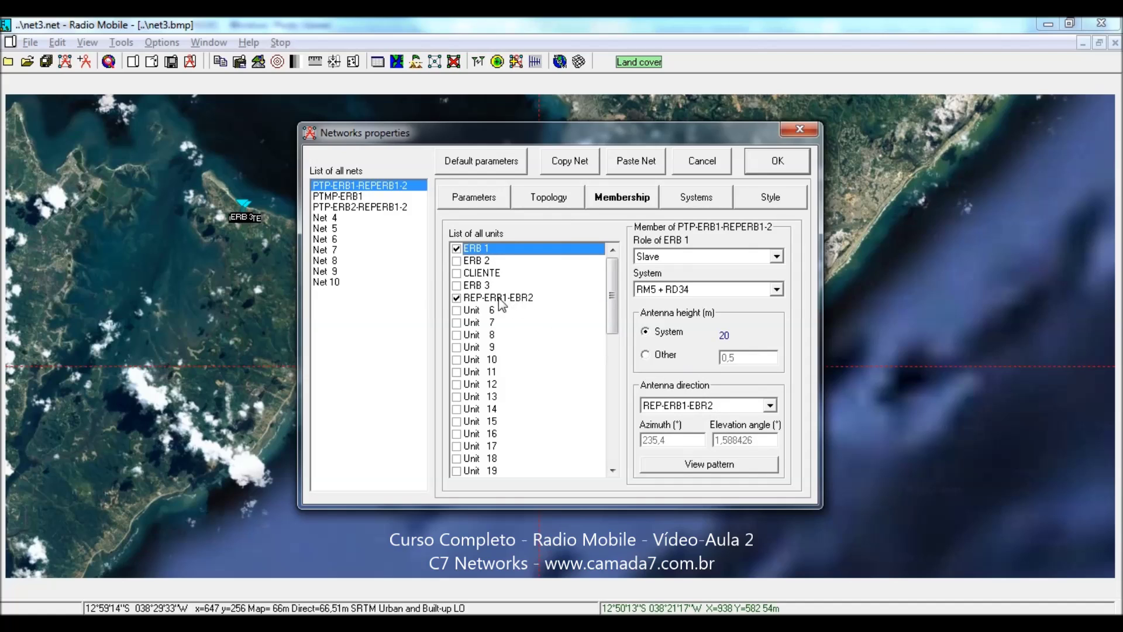
pyautogui.click(554, 299)
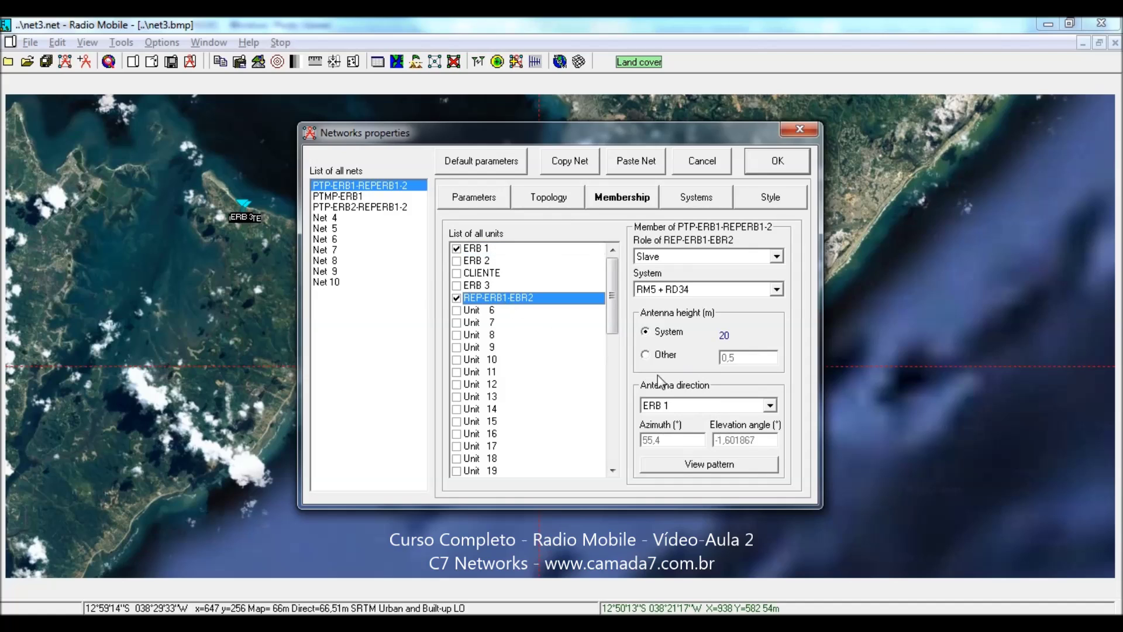
pyautogui.click(475, 251)
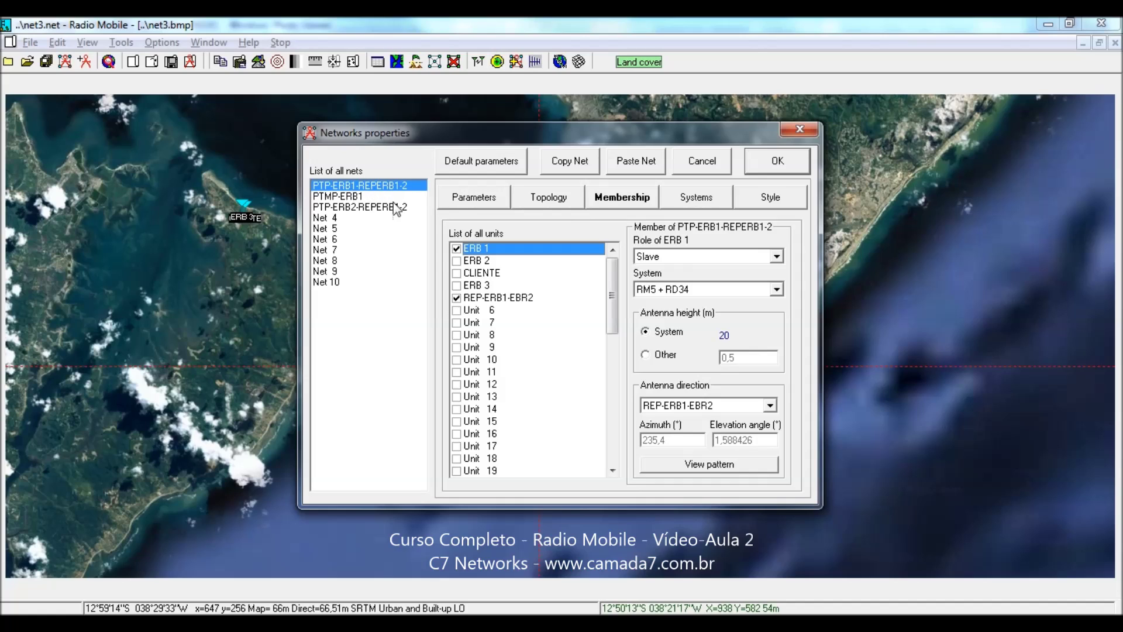
pyautogui.click(359, 207)
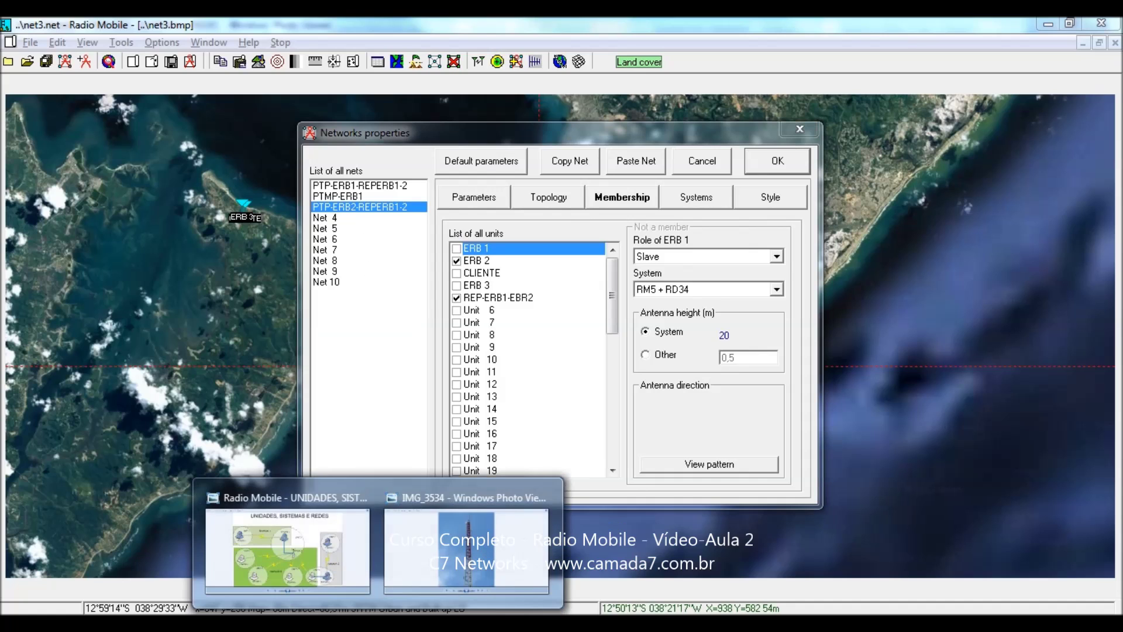
# - Review the units, systems and networks diagram in Windows Photo Viewer, close it, and apply the network properties in Radio Mobile
pyautogui.click(291, 562)
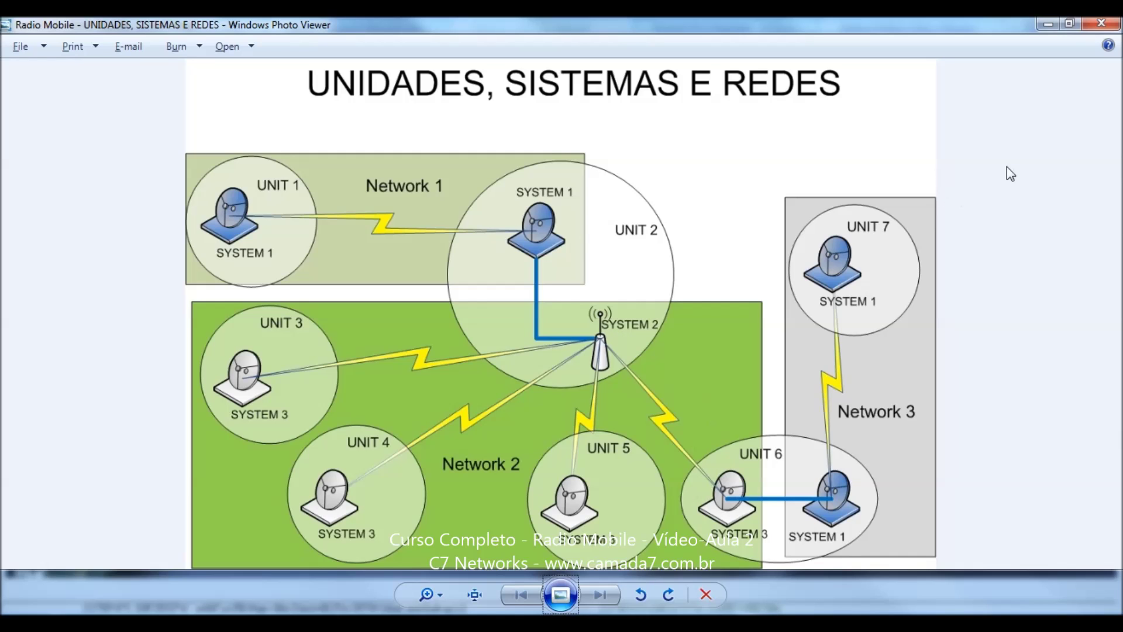
pyautogui.click(1103, 26)
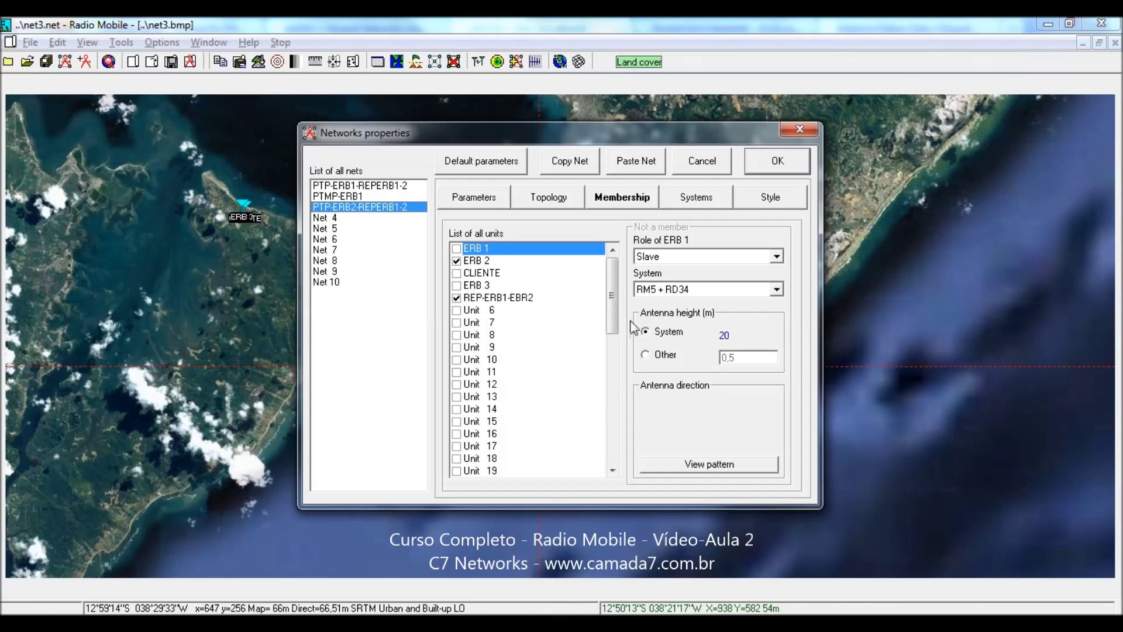
pyautogui.click(778, 163)
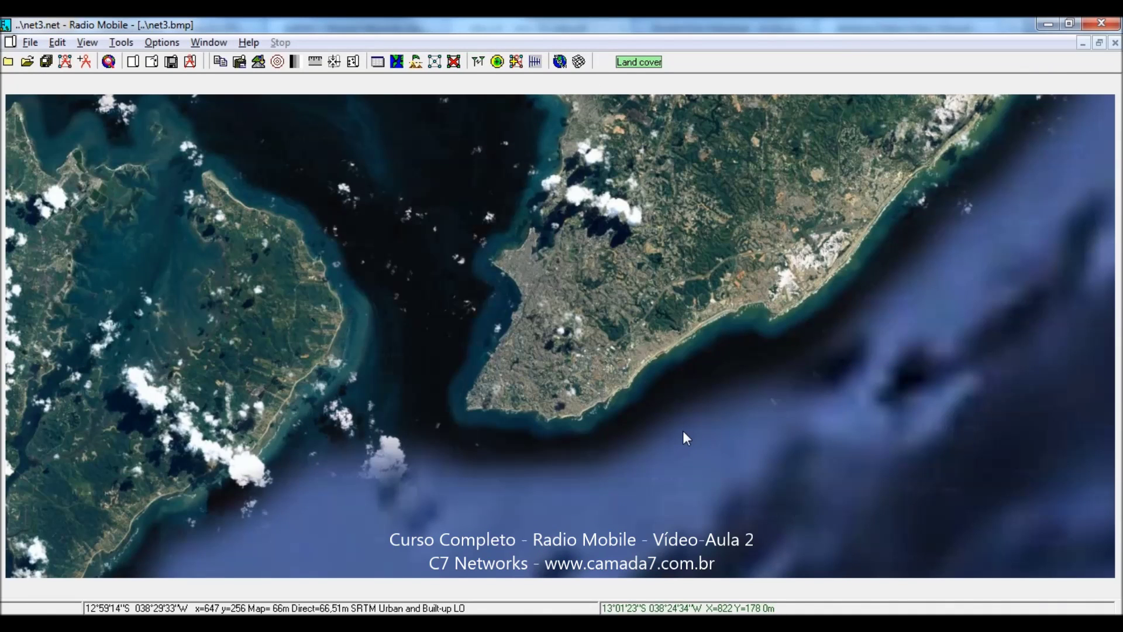
# - Examine the radio link profile from ERB 1 to REP-ERB1-EBR2
pyautogui.click(478, 63)
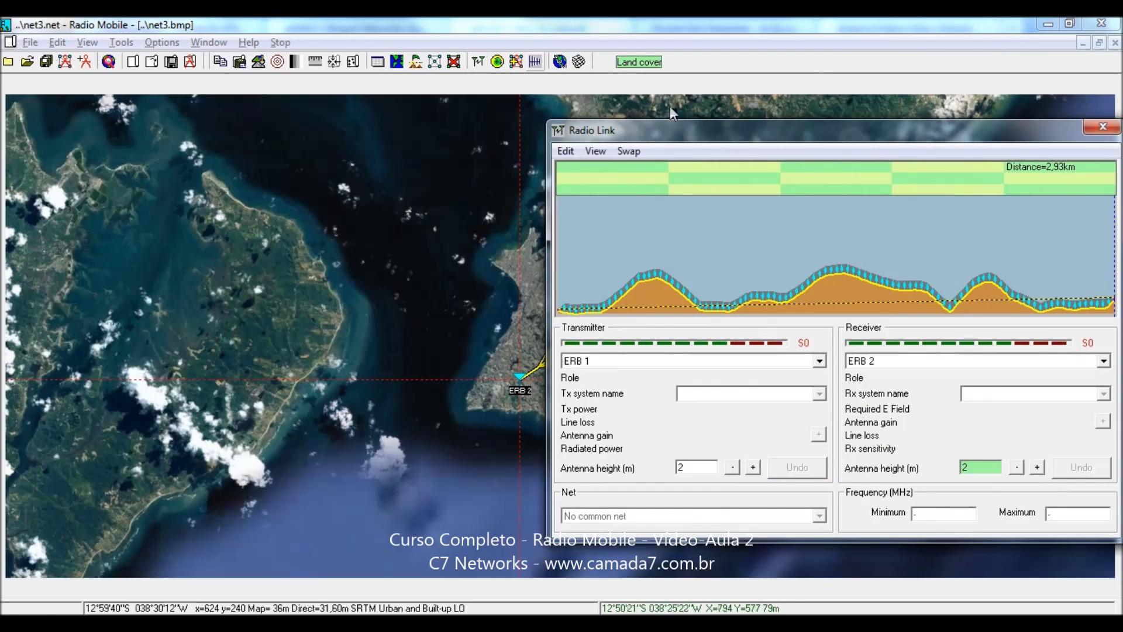
pyautogui.moveTo(863, 140); pyautogui.dragTo(744, 132)
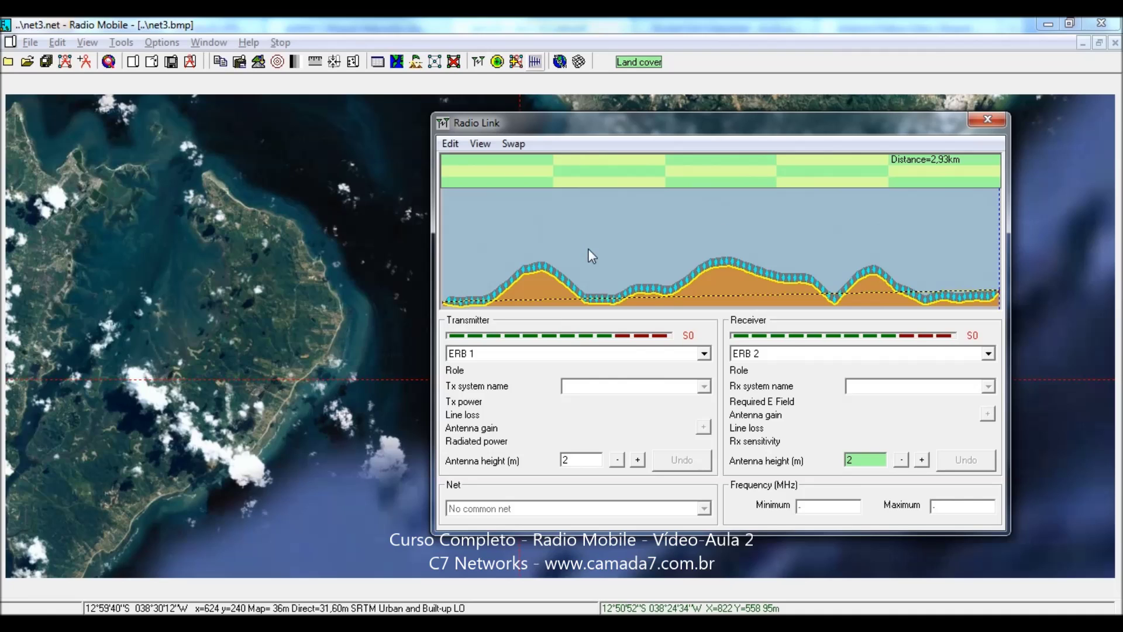
pyautogui.click(859, 352)
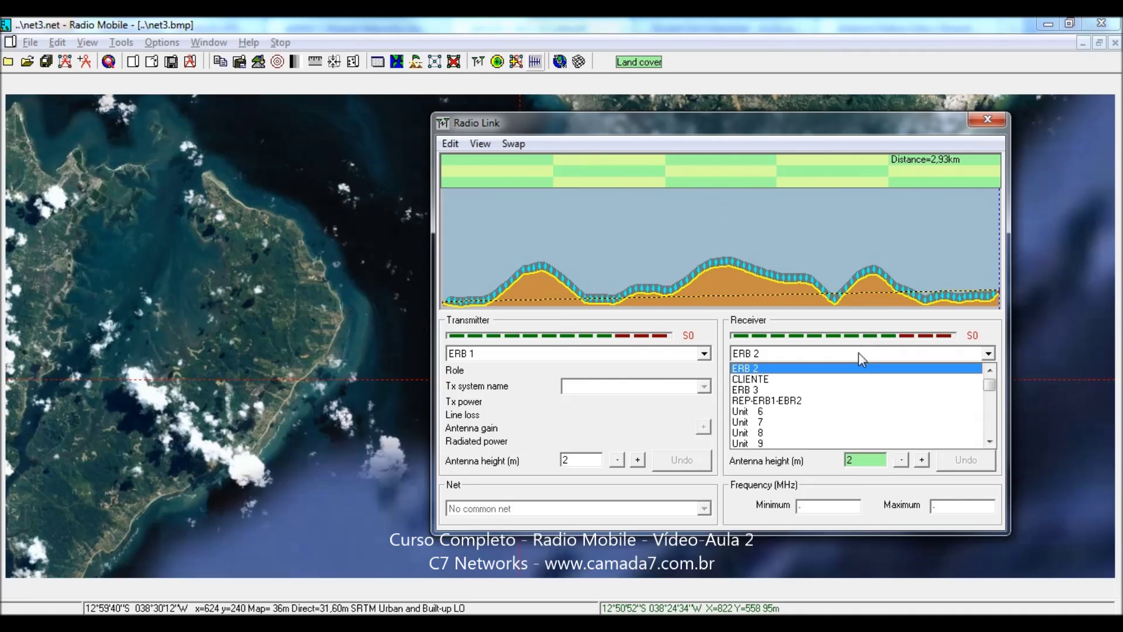
pyautogui.click(834, 403)
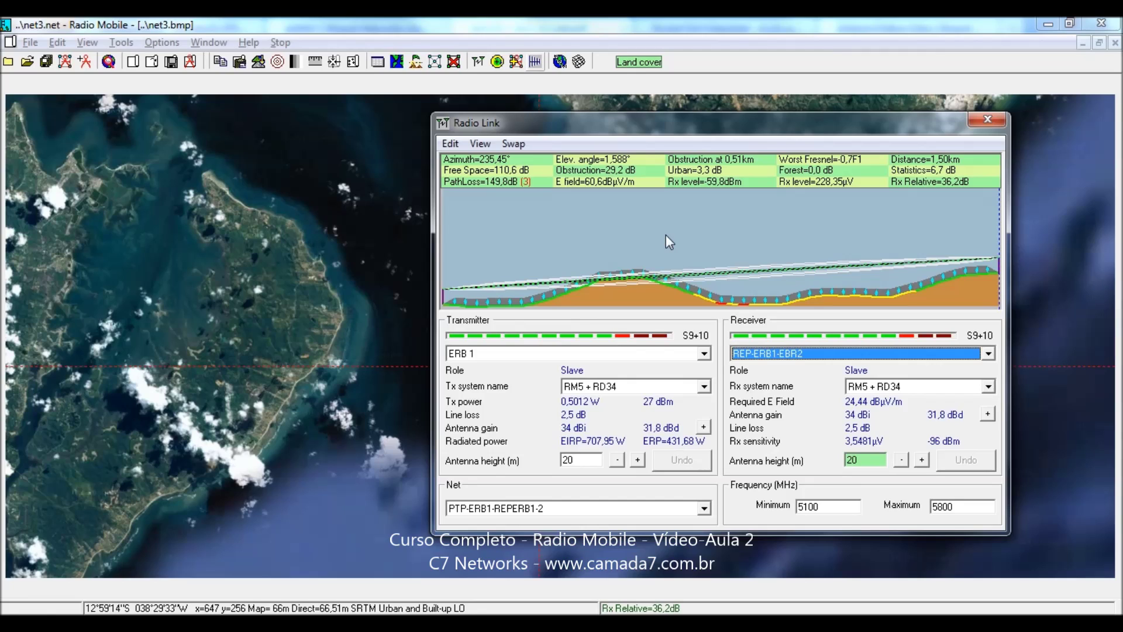
pyautogui.click(577, 462)
pyautogui.click(578, 463)
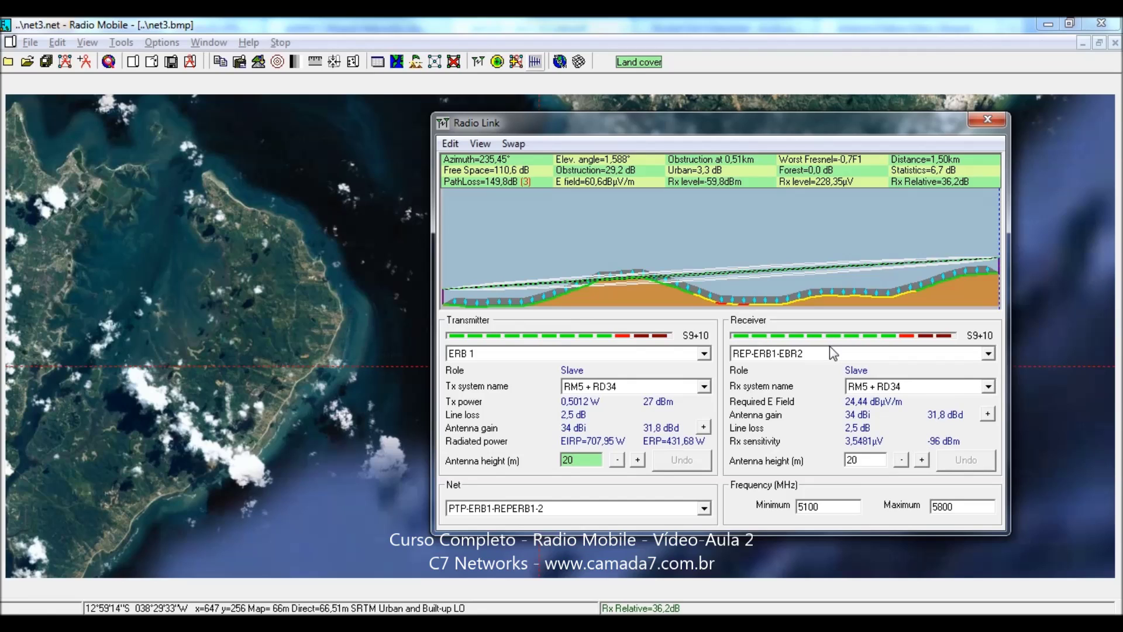
# - Swap the link ends so REP-ERB1-EBR2 transmits, and examine its radio link to ERB 2
pyautogui.click(517, 145)
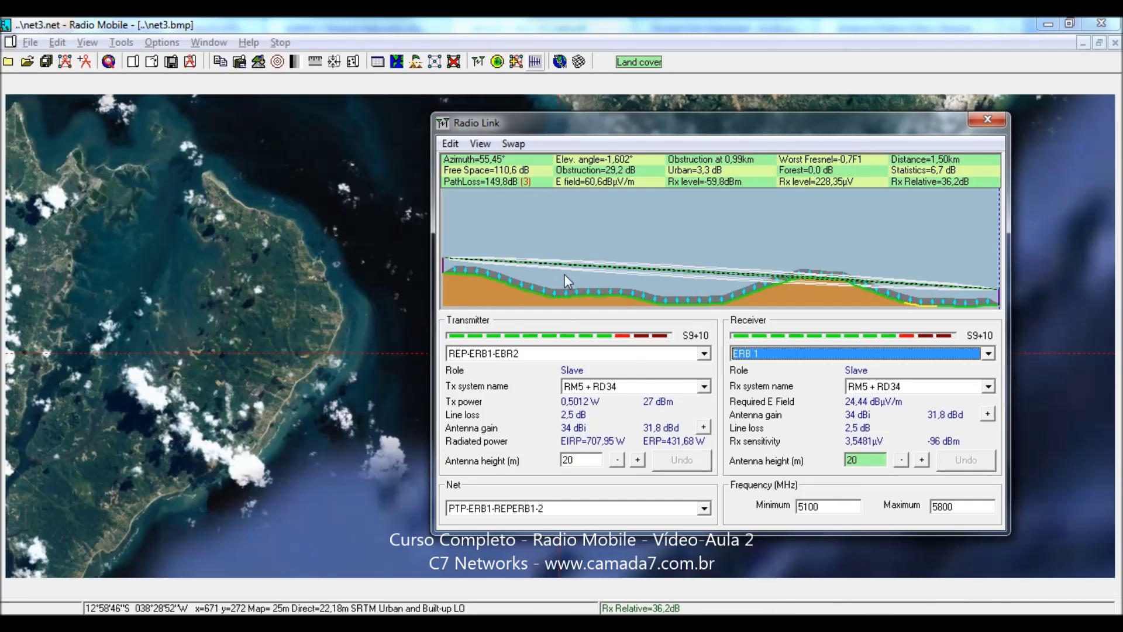
pyautogui.click(761, 356)
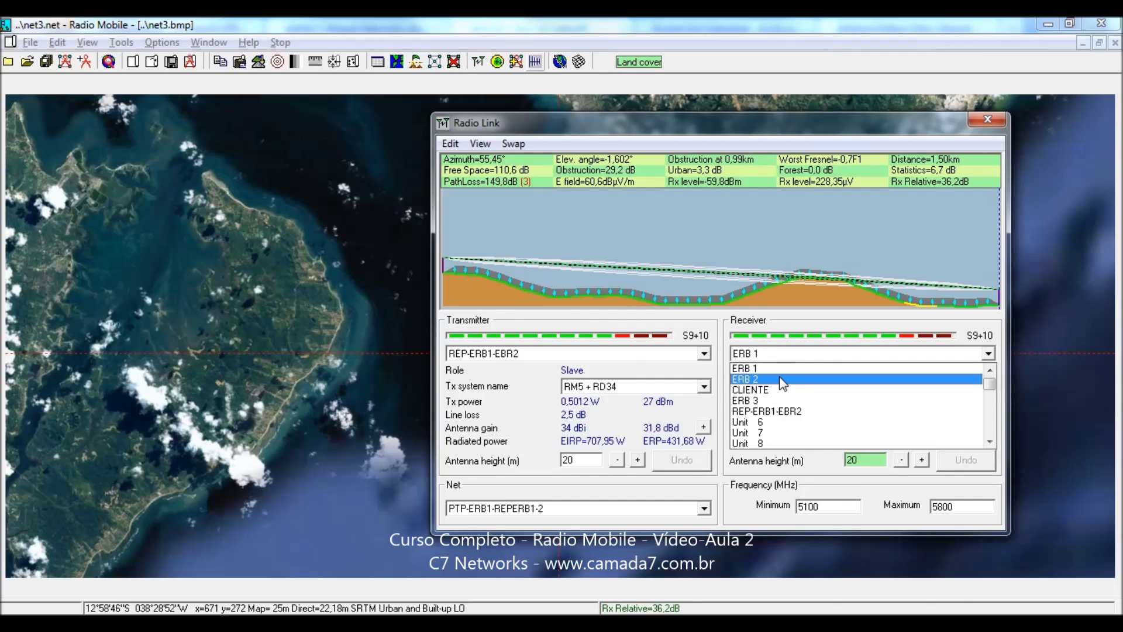
pyautogui.click(780, 379)
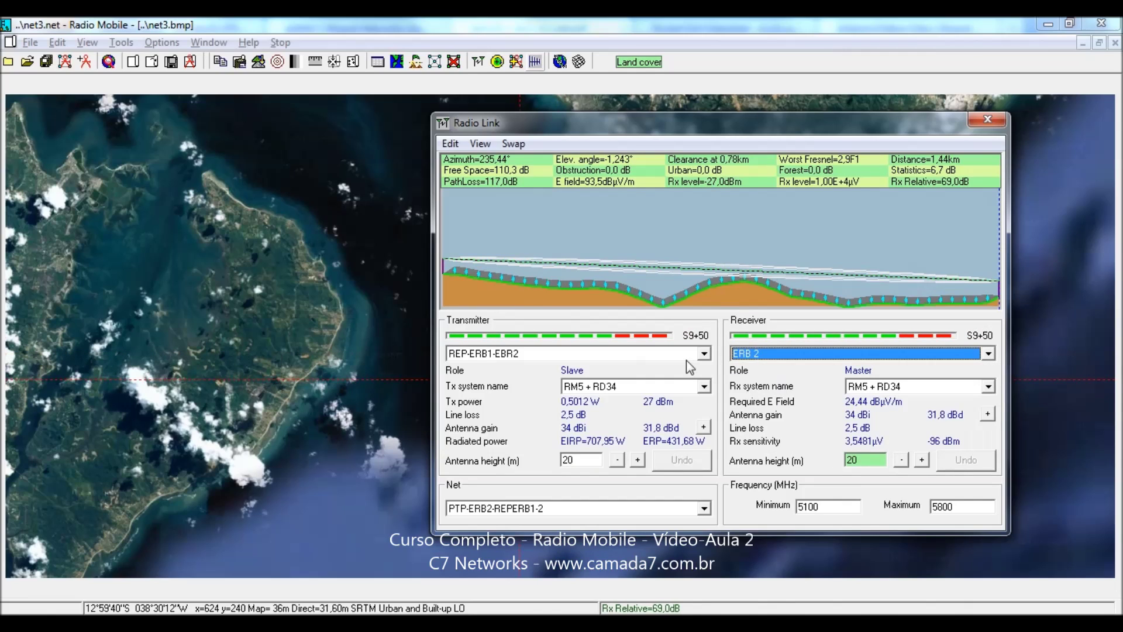